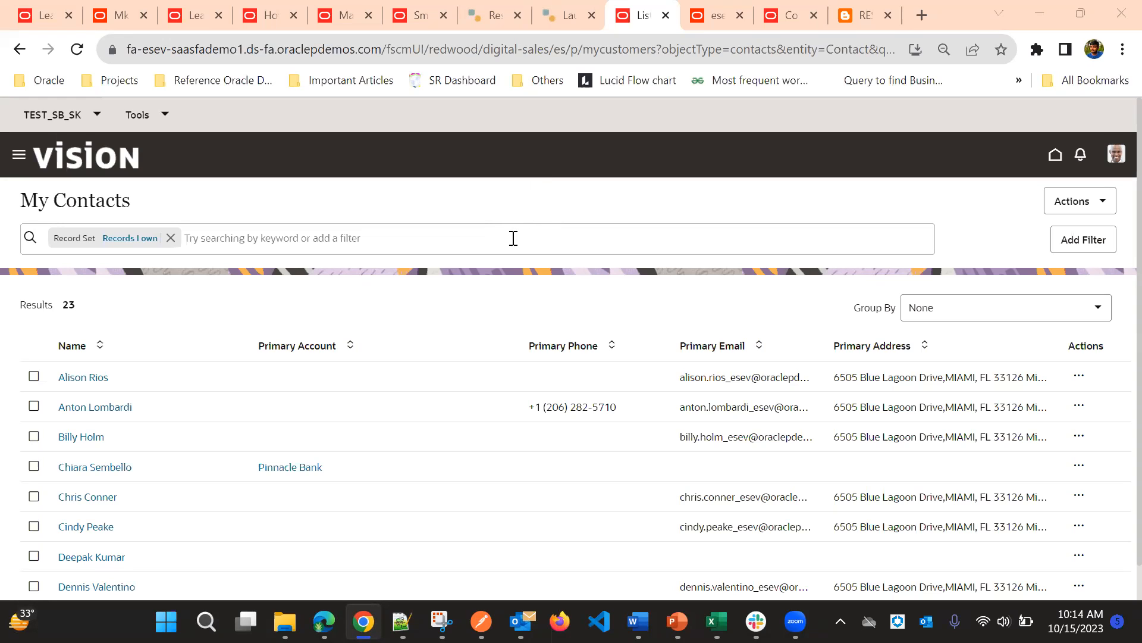
Open the first contact's details in My Contacts and examine the list offered by the Account picker
click(88, 386)
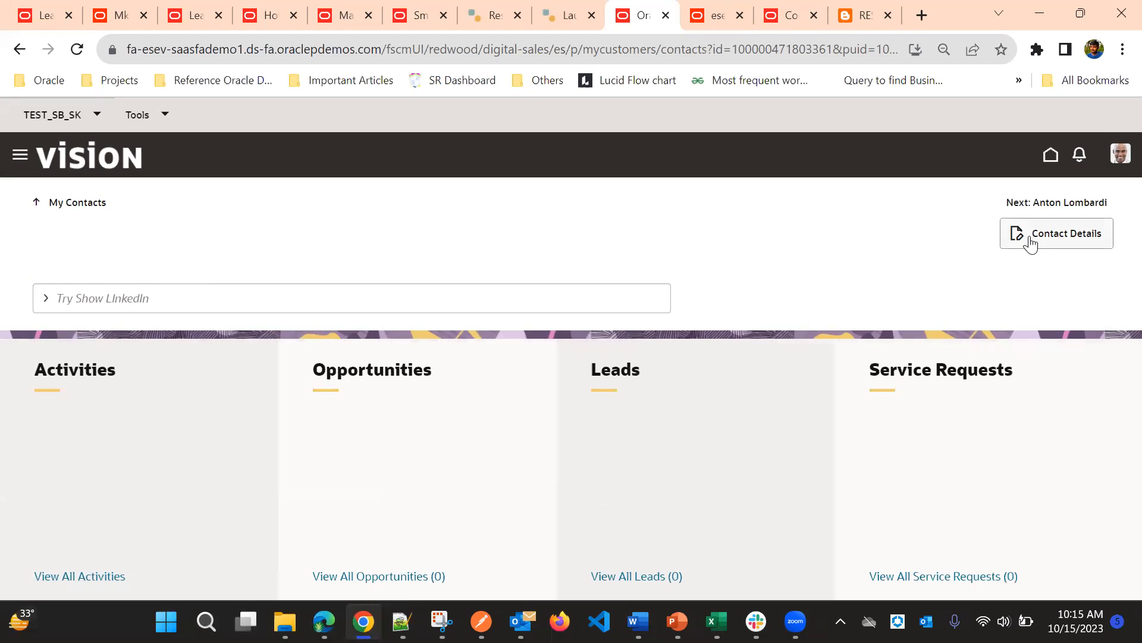
click(1030, 240)
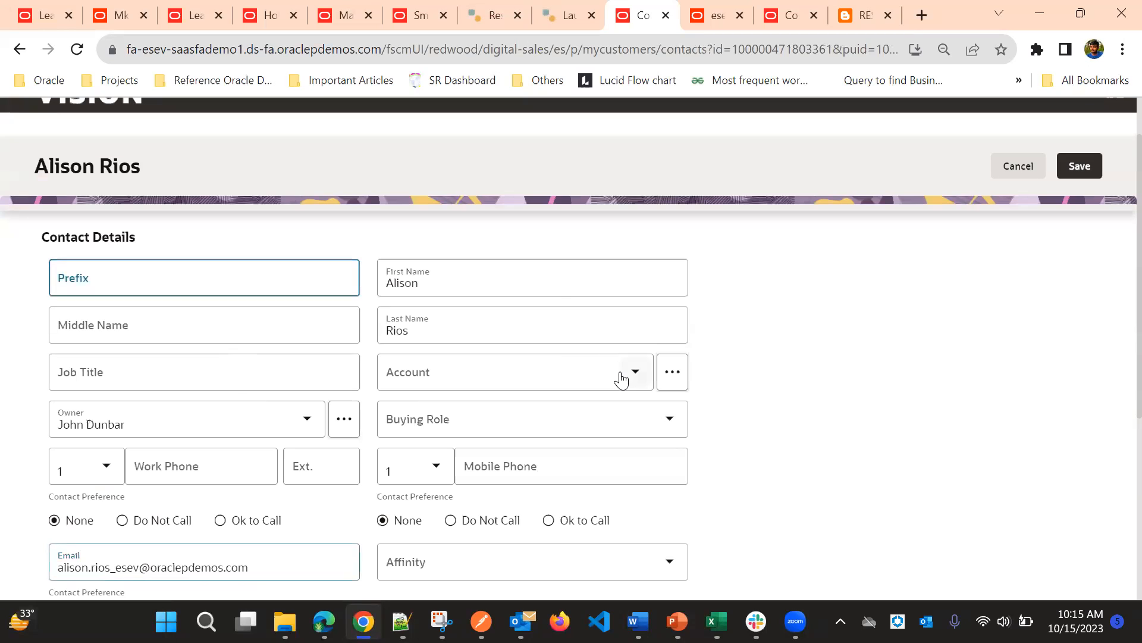
click(634, 373)
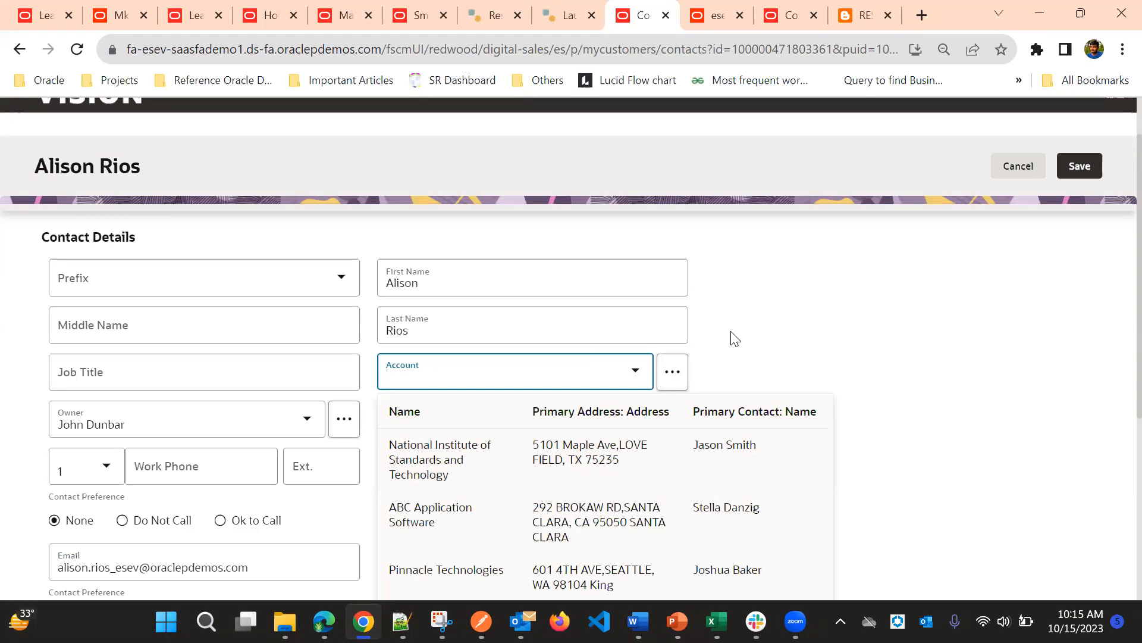
click(791, 283)
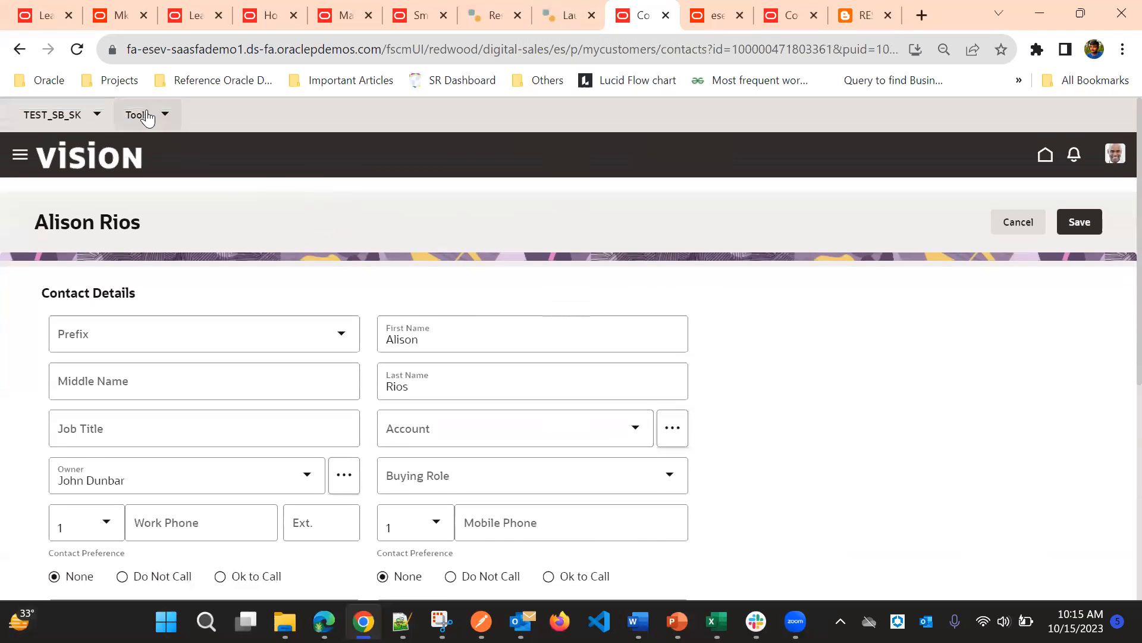
Open Application Composer, search the objects for "cont" and display the fields of the Contact standard object
click(147, 116)
click(173, 160)
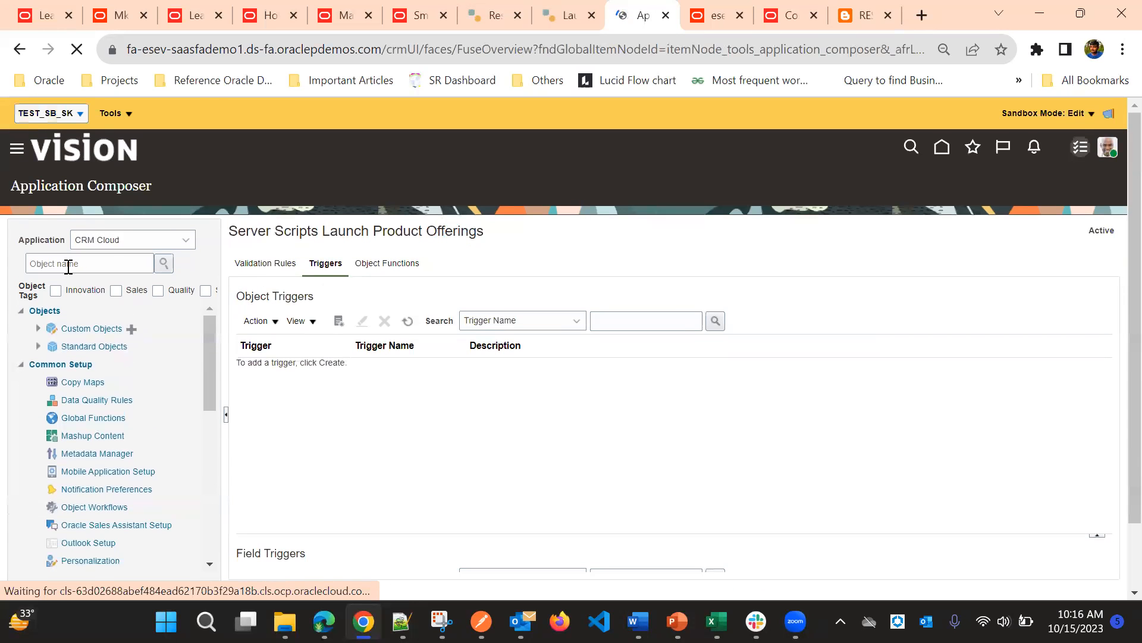
click(69, 266)
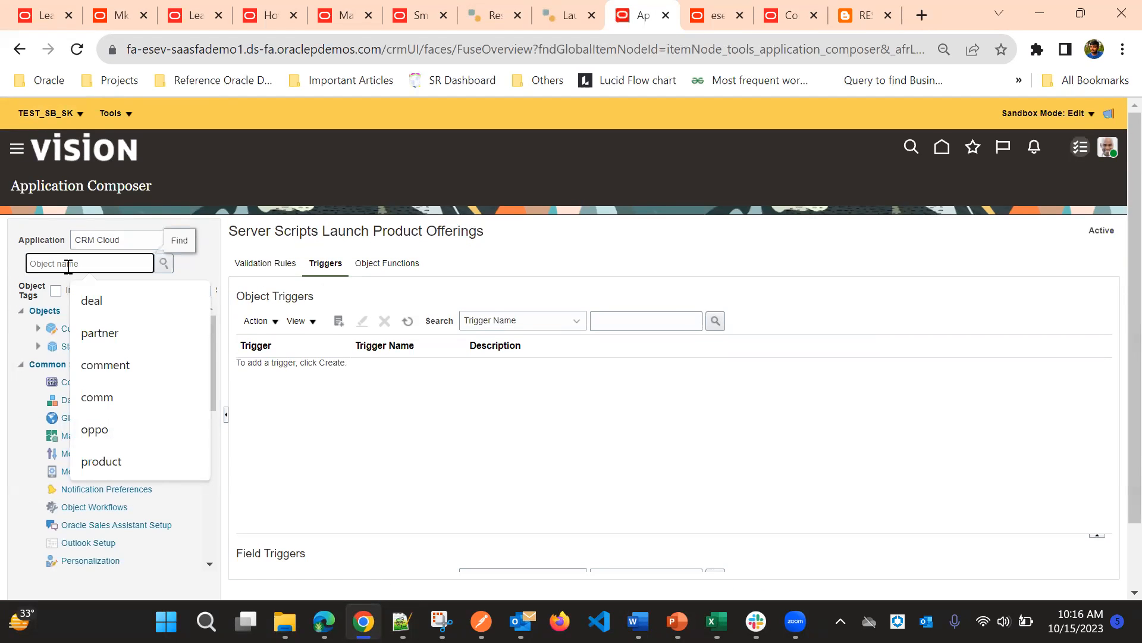
text(cont)
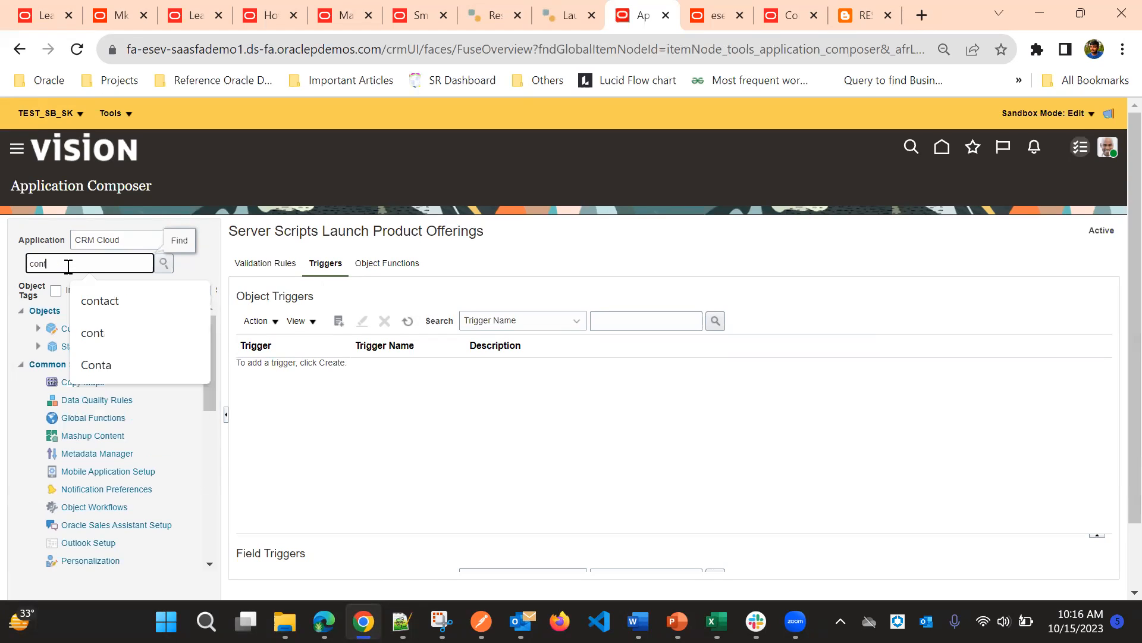
key(Return)
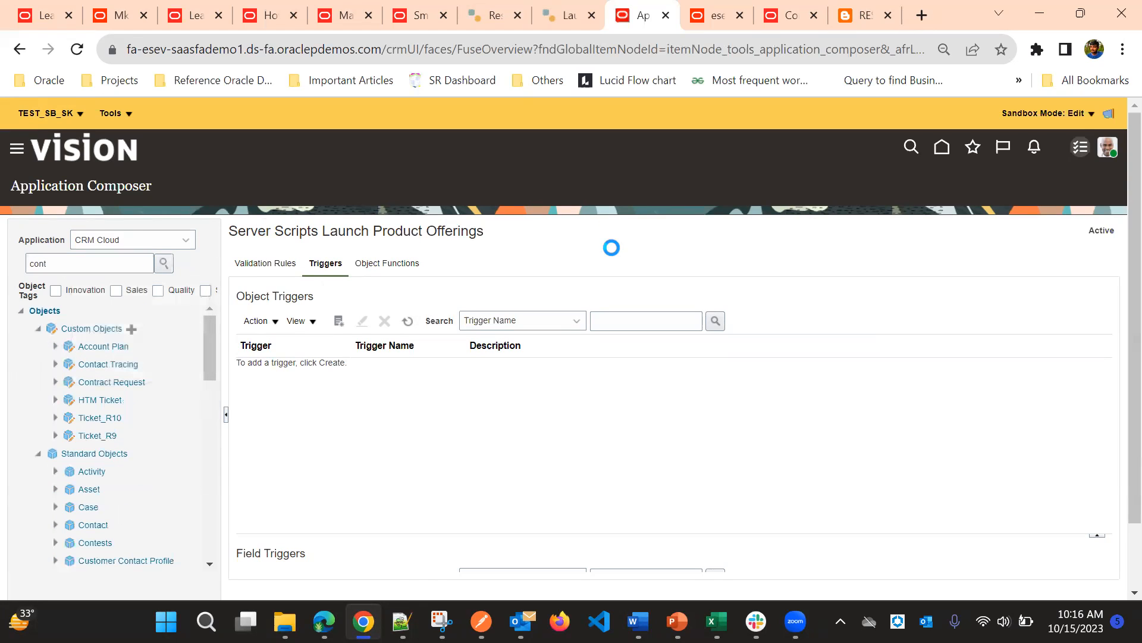
scroll(56, 491, down, 2)
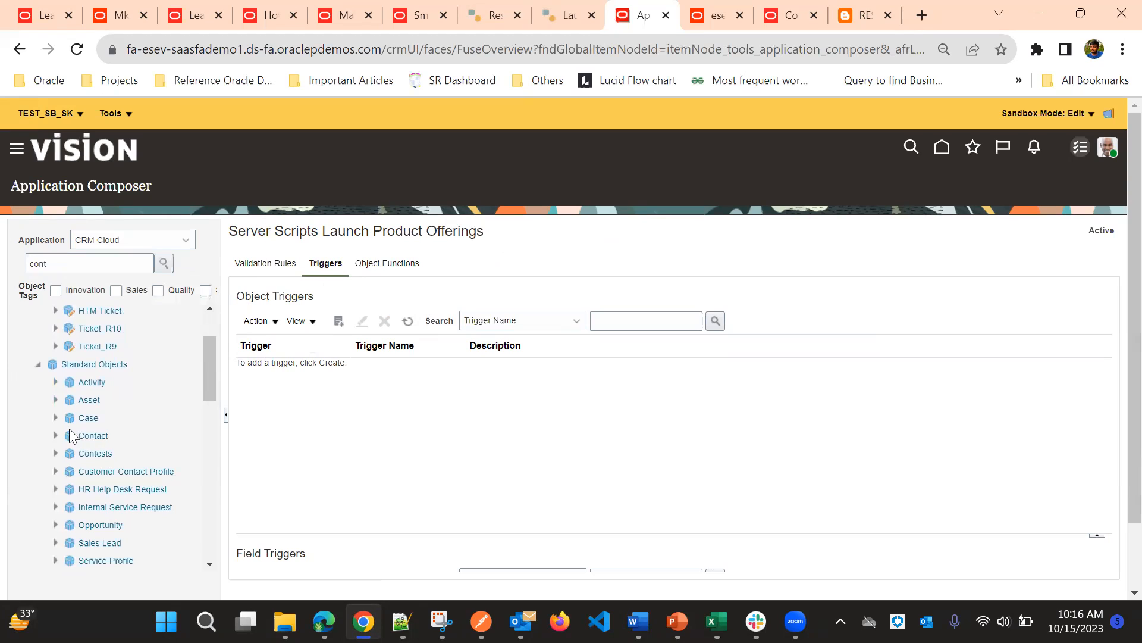
click(56, 437)
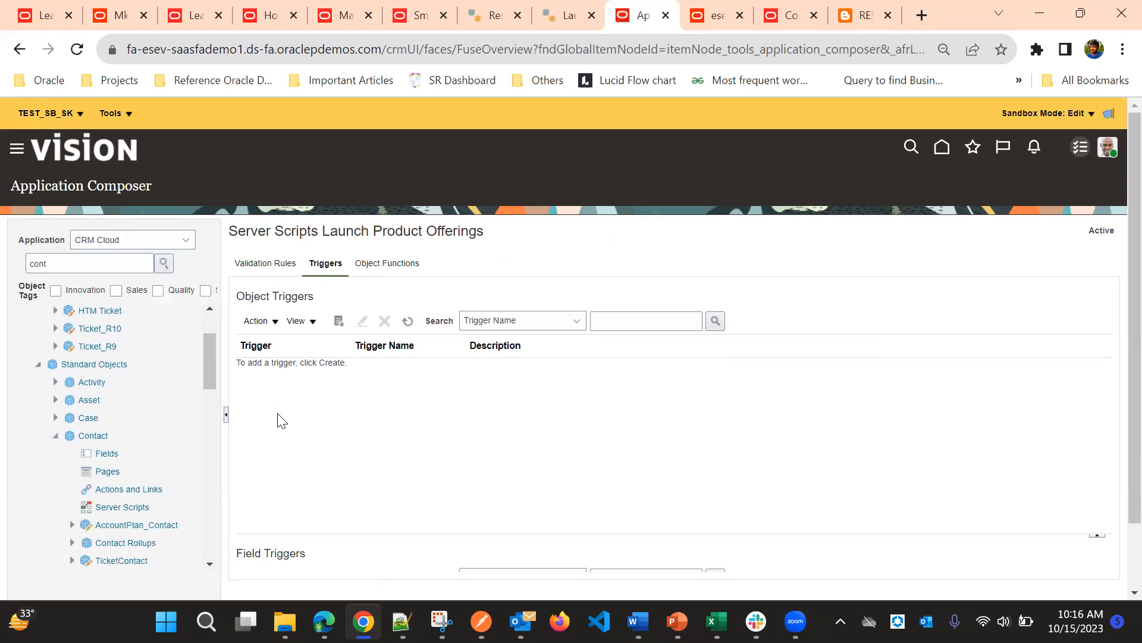
click(110, 455)
Search the custom contact fields by display label for "Partner"
click(691, 295)
text(Partner)
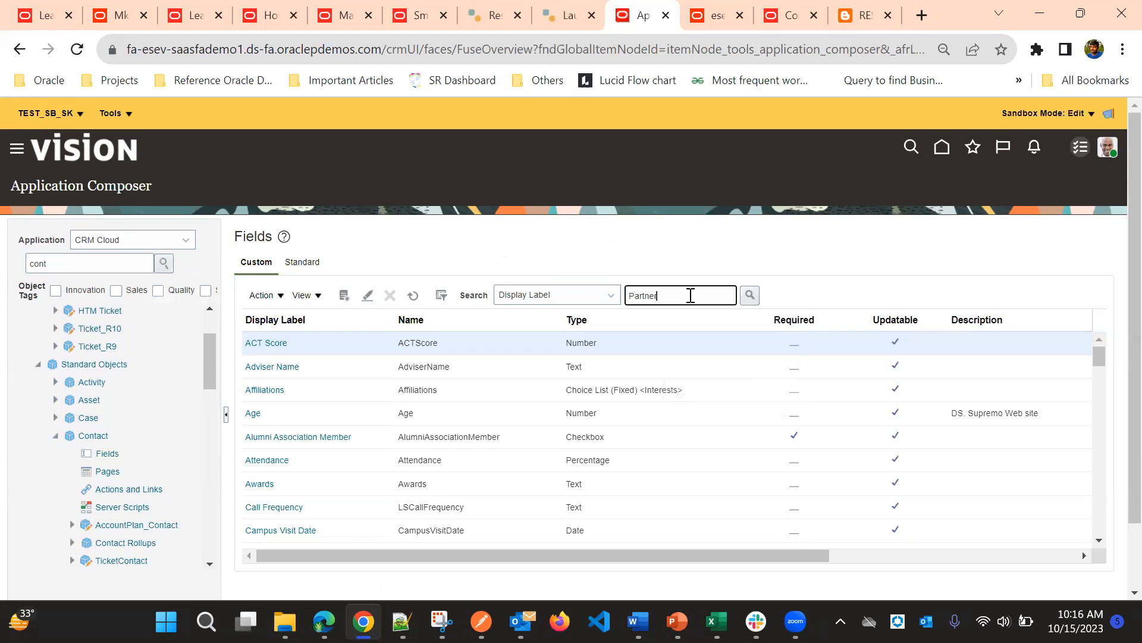
key(Return)
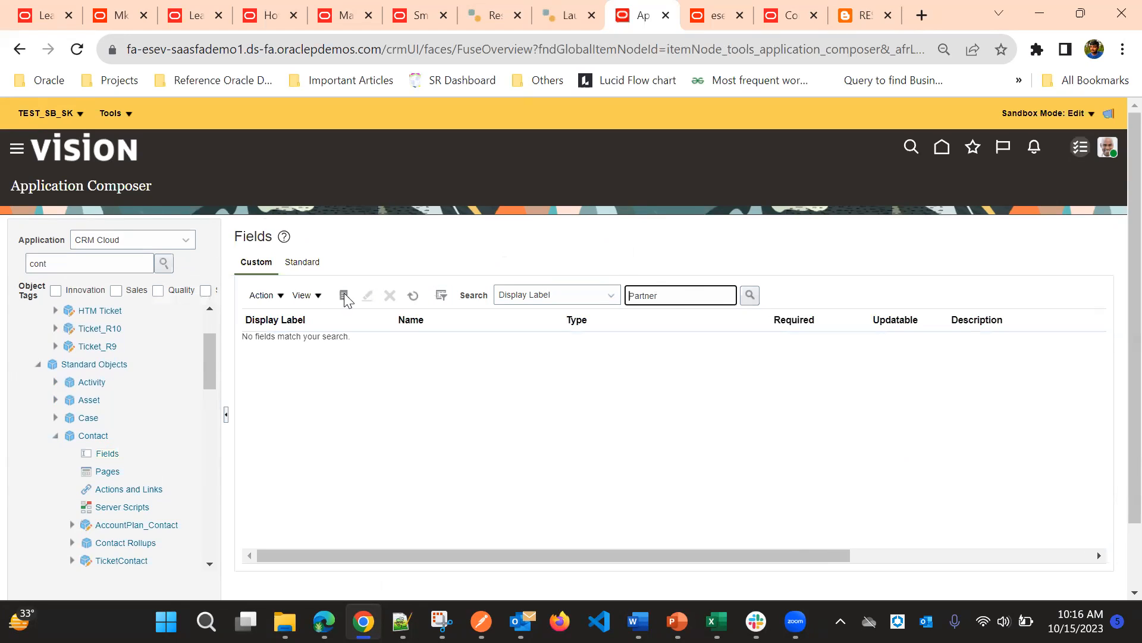
Search the custom contact fields for "Primary" and open the Primary Partner dynamic choice list
double_click(657, 295)
key(BackSpace)
text(Primary)
key(Return)
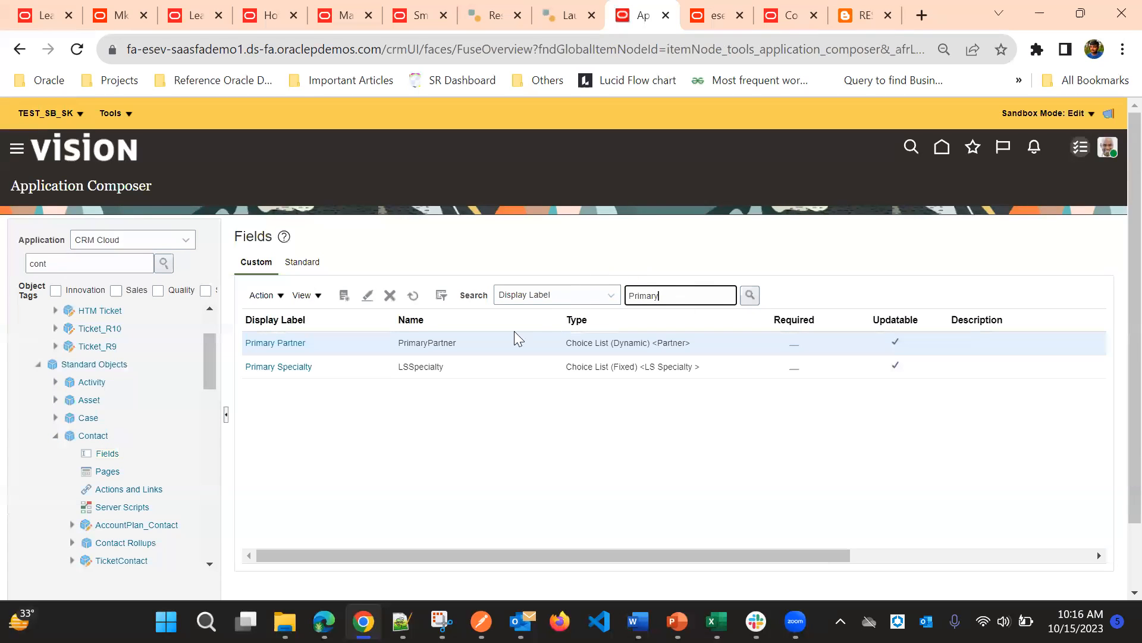
click(276, 345)
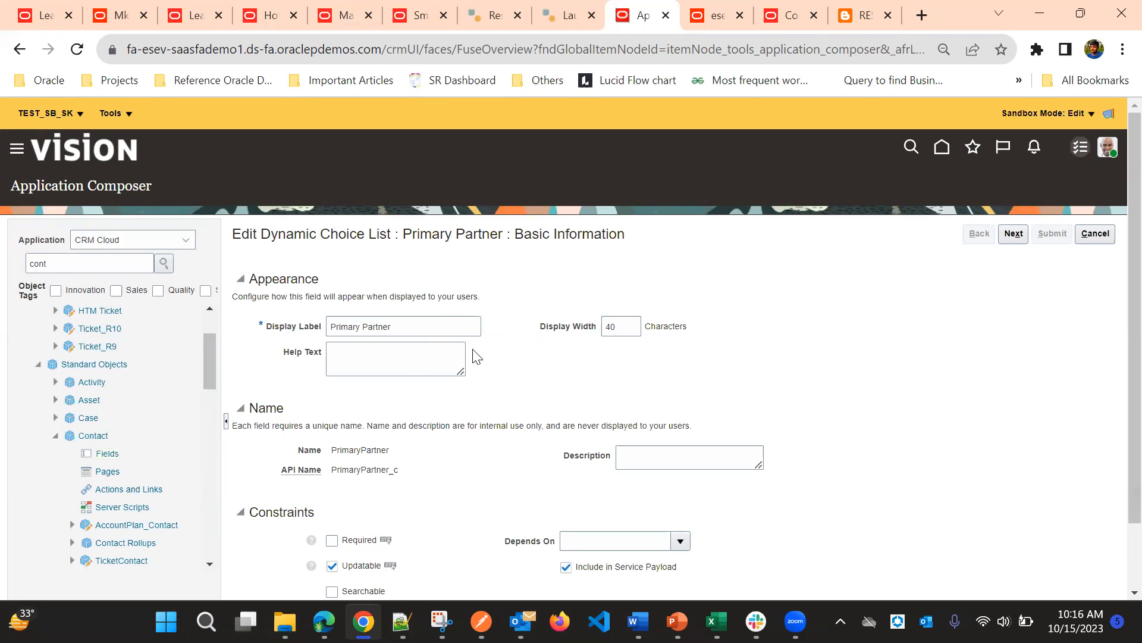
Review the Primary Partner field's basic information and list of values settings, and leave the field editor without submitting
scroll(534, 401, down, 2)
scroll(896, 318, up, 2)
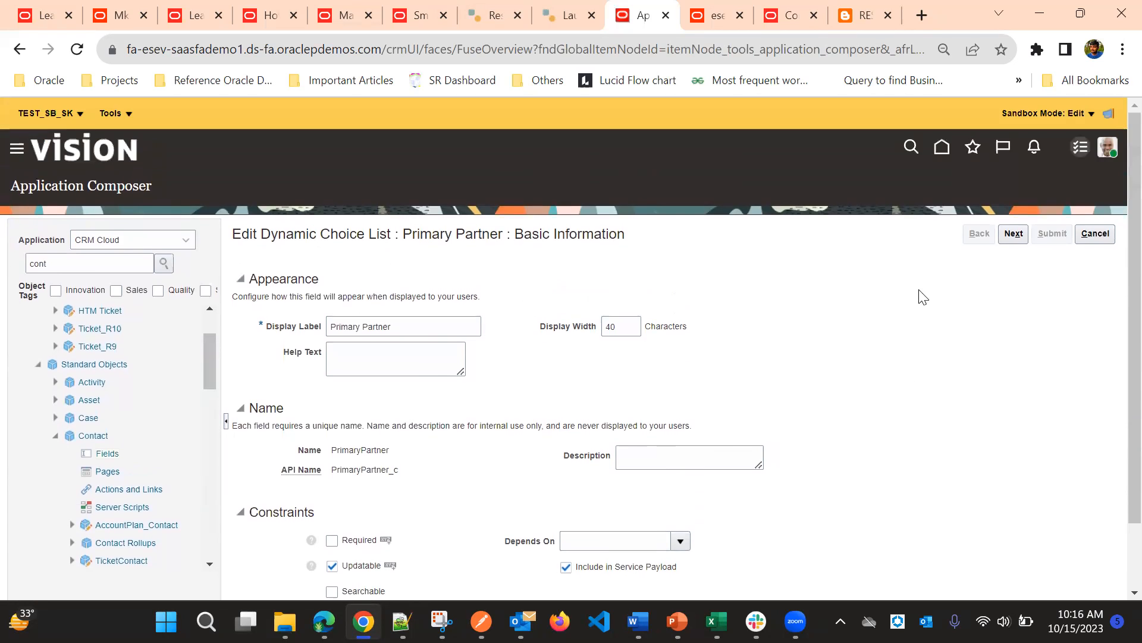
scroll(862, 377, down, 2)
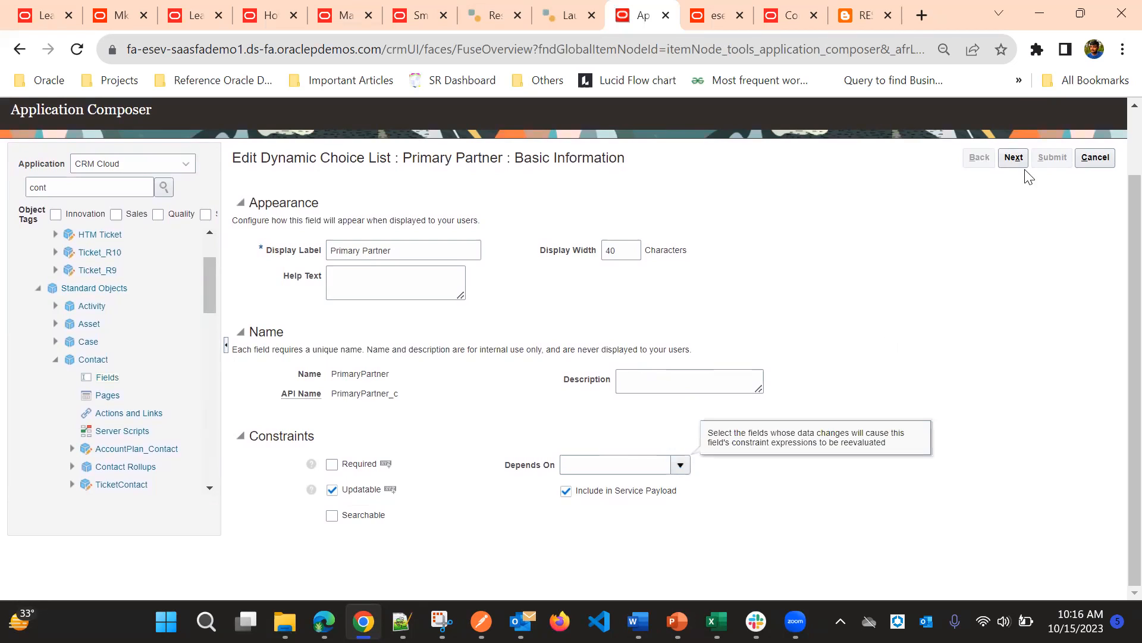
click(1012, 158)
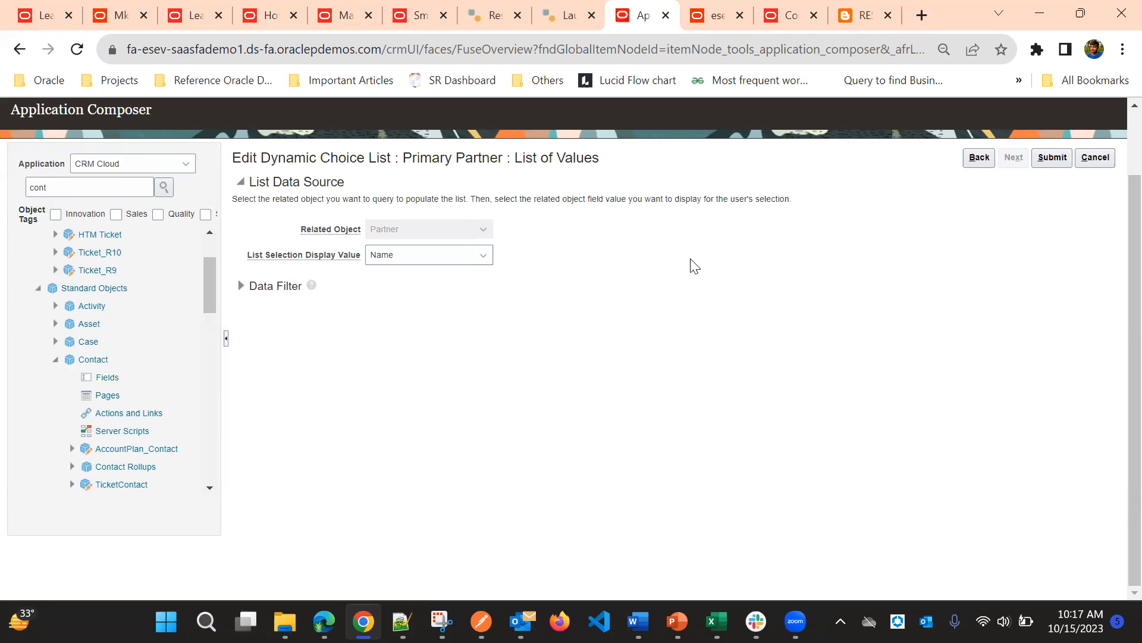
click(1086, 161)
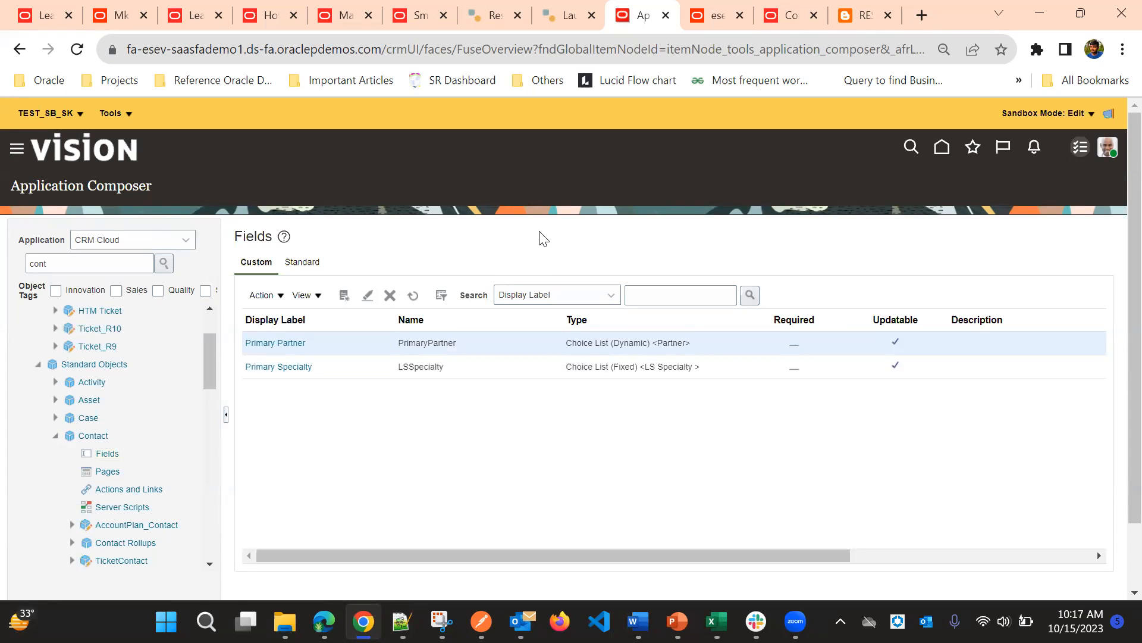
Switch to the Digital Sales 001 workspace in Visual Builder Studio and open the Contacts layout under the Digital Sales dependency
click(714, 7)
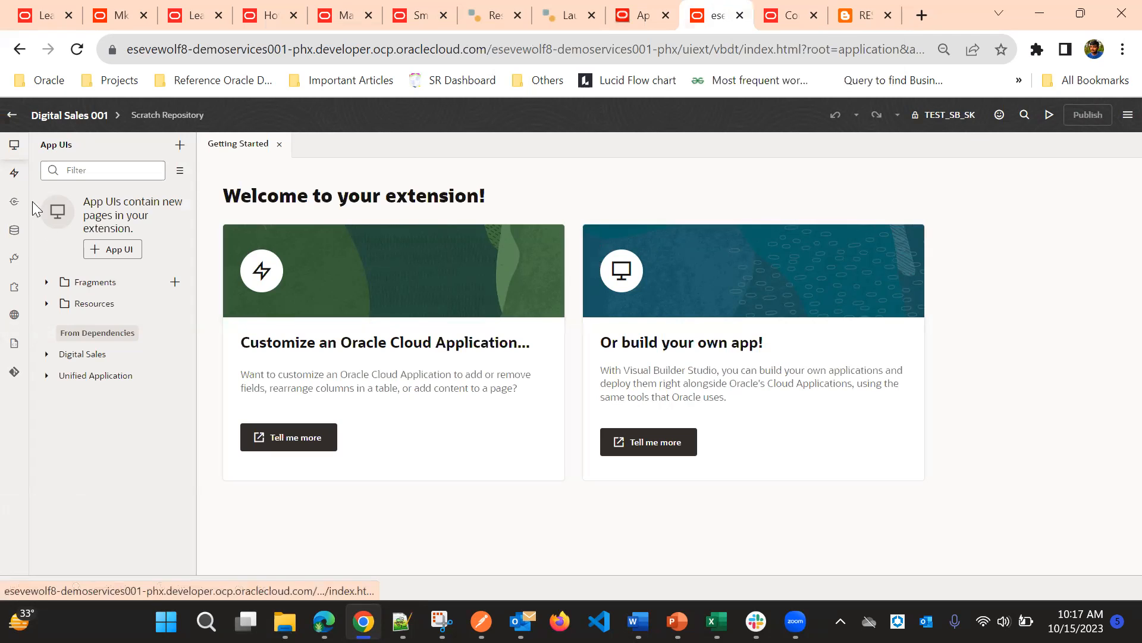
click(19, 174)
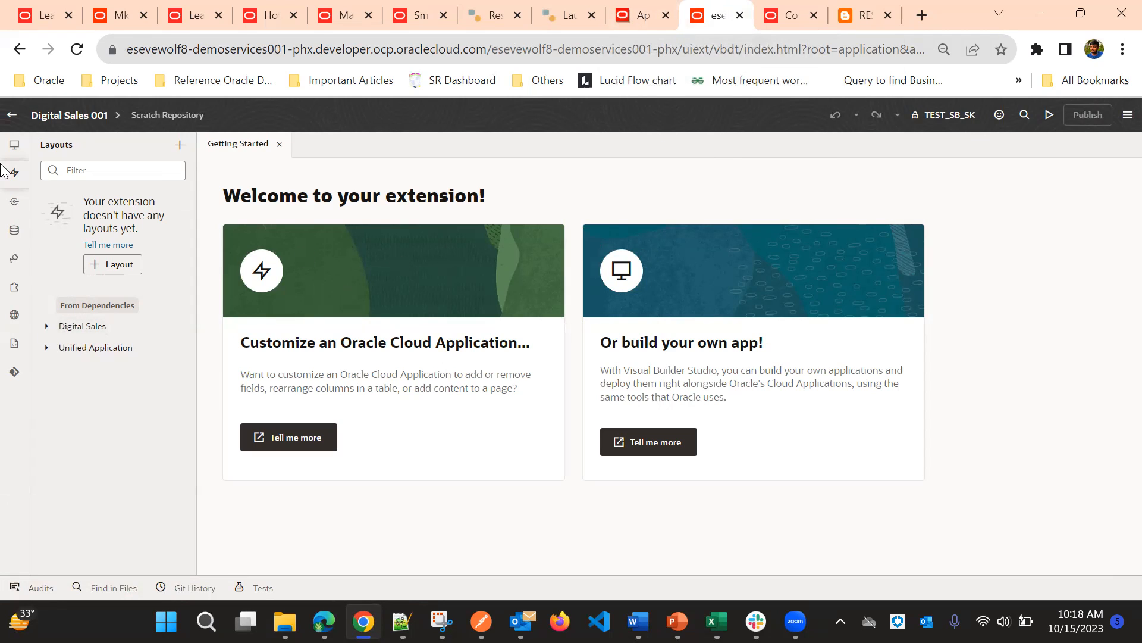
click(47, 328)
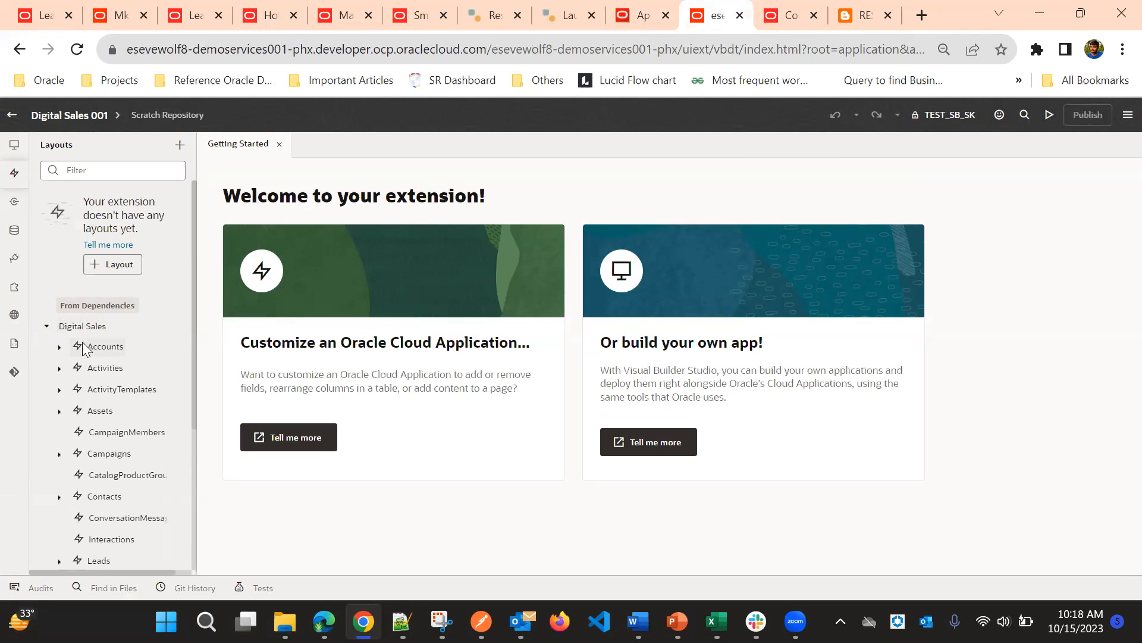
scroll(92, 407, down, 2)
click(60, 409)
click(100, 411)
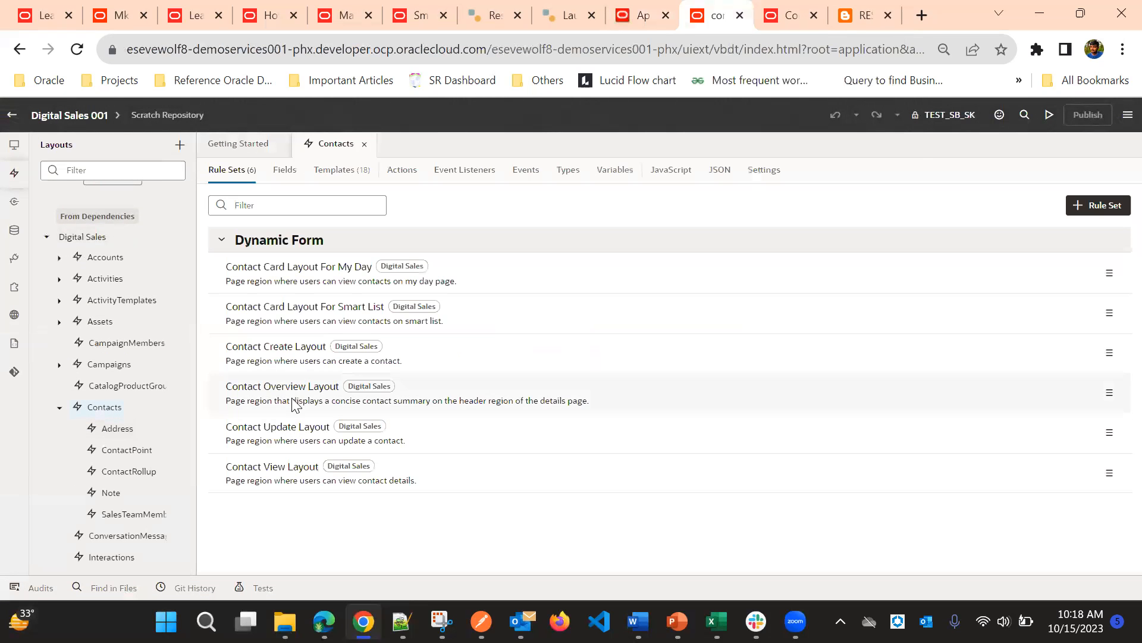
In the Contact Update Layout rule set, duplicate the built-in detailUpdate rule together with its layout
click(407, 430)
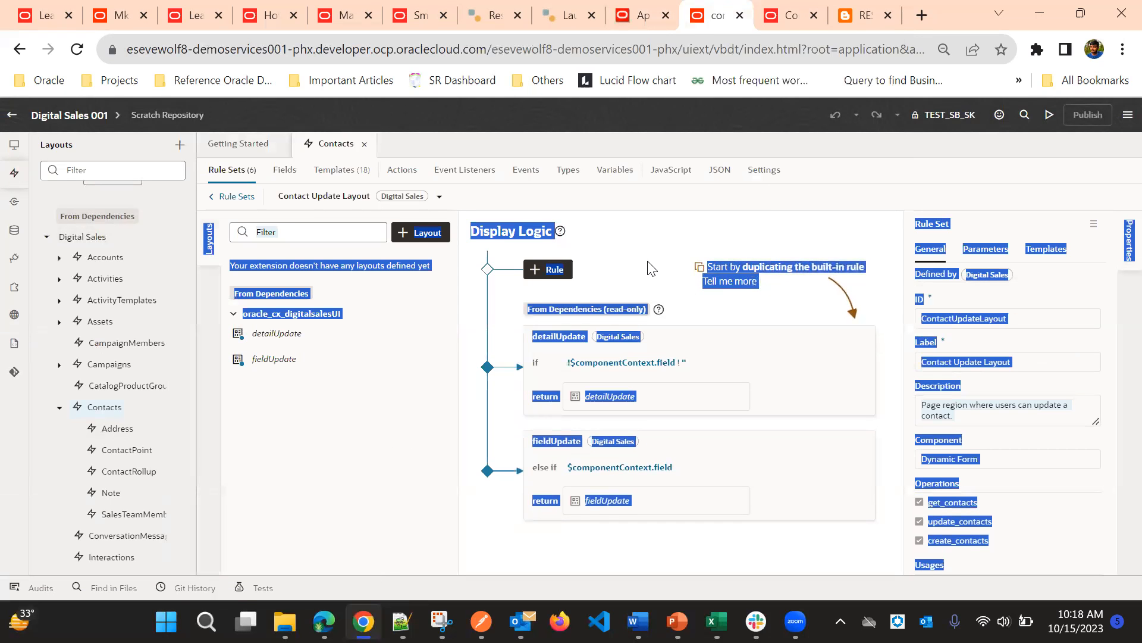
click(648, 262)
mouse_move(848, 342)
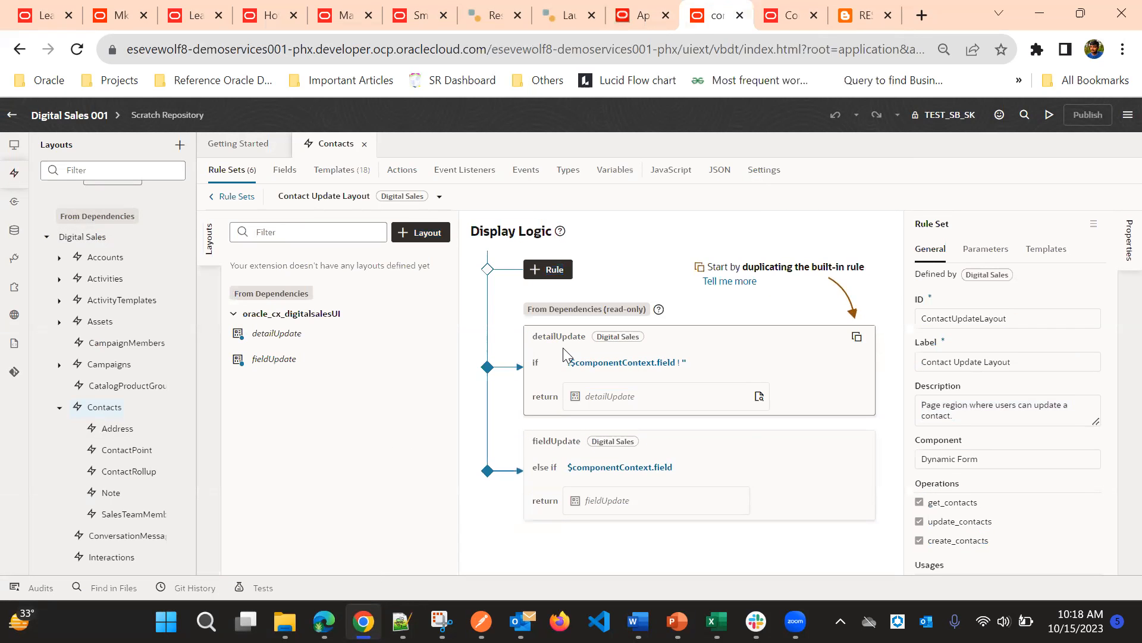
click(856, 337)
click(682, 434)
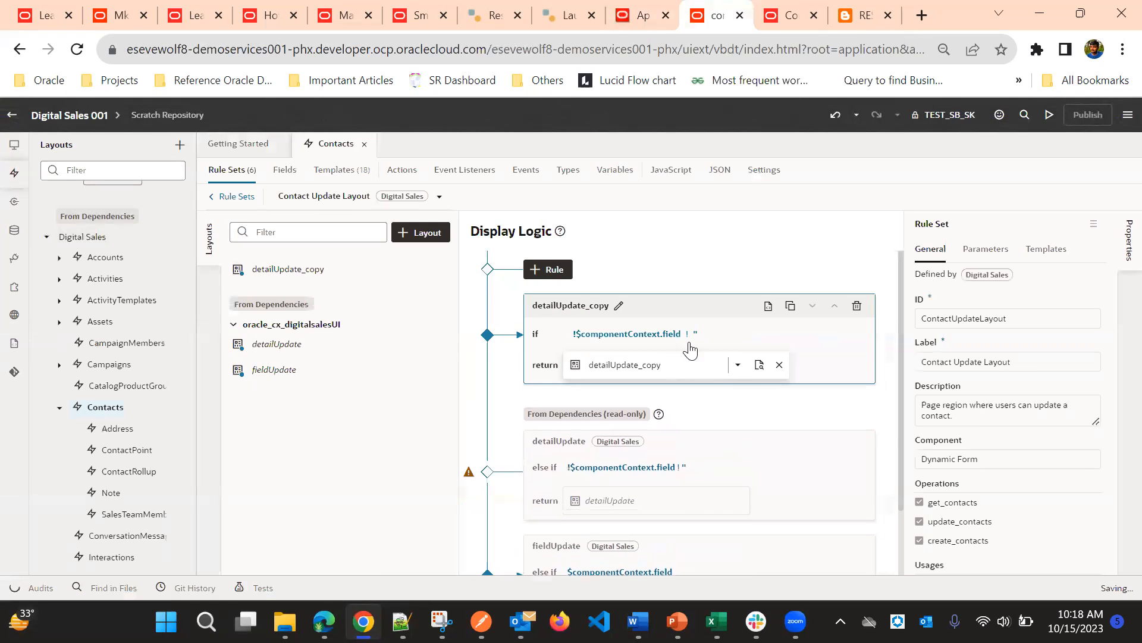
Open the detailUpdate_copy layout and add the suggested field PersonDEO_PrimaryPartner_Id_c, filtering the fields by "Primary"
click(759, 364)
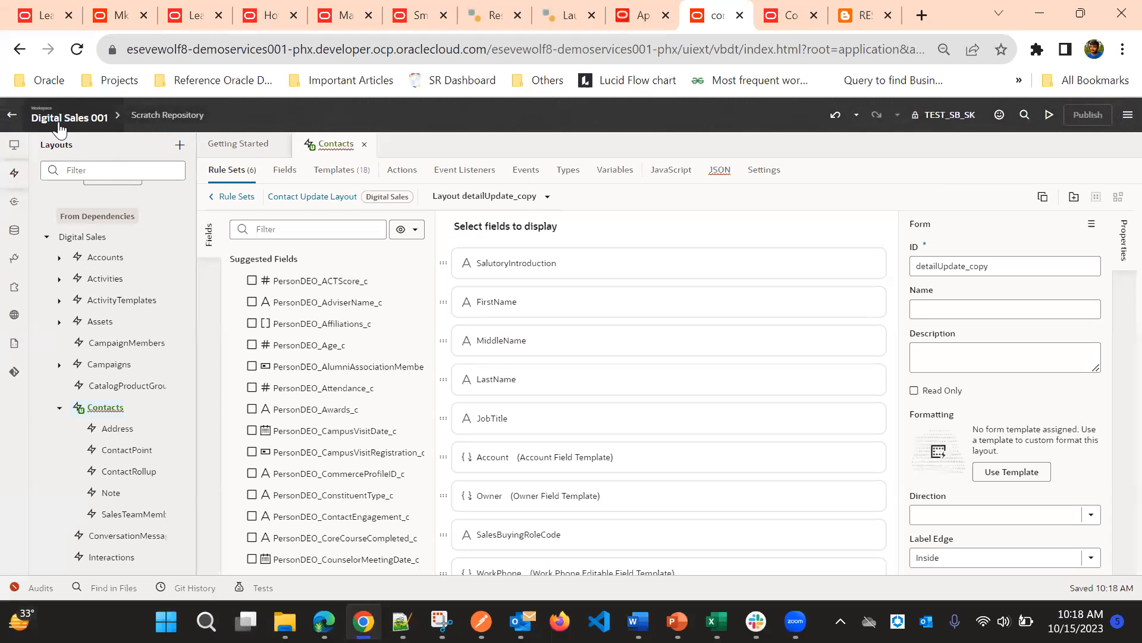
click(302, 234)
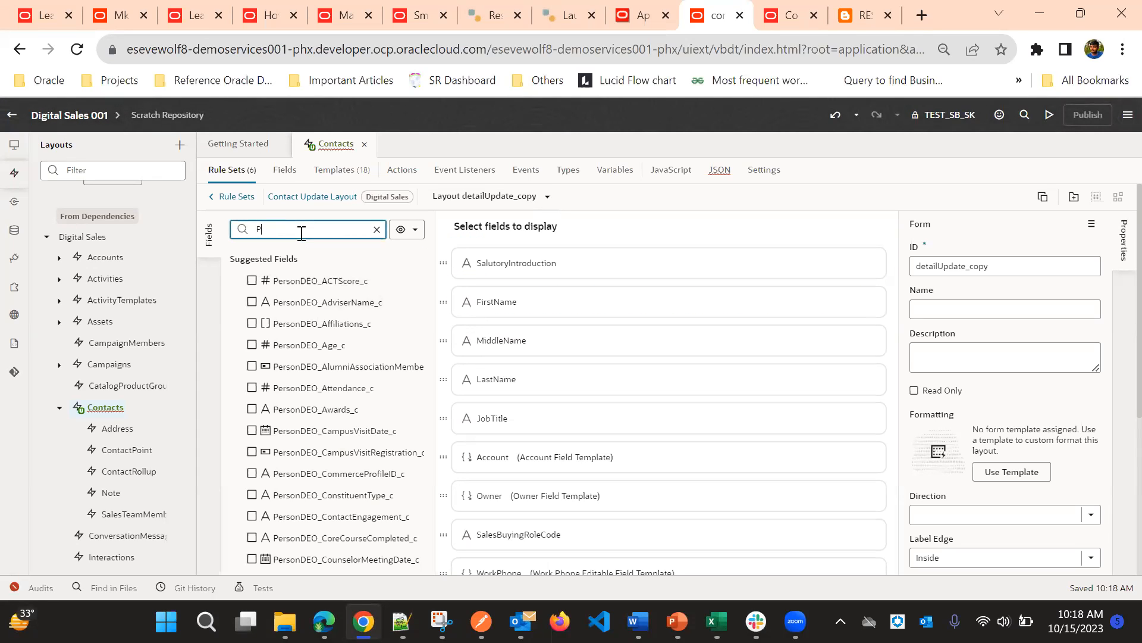
text(Primary)
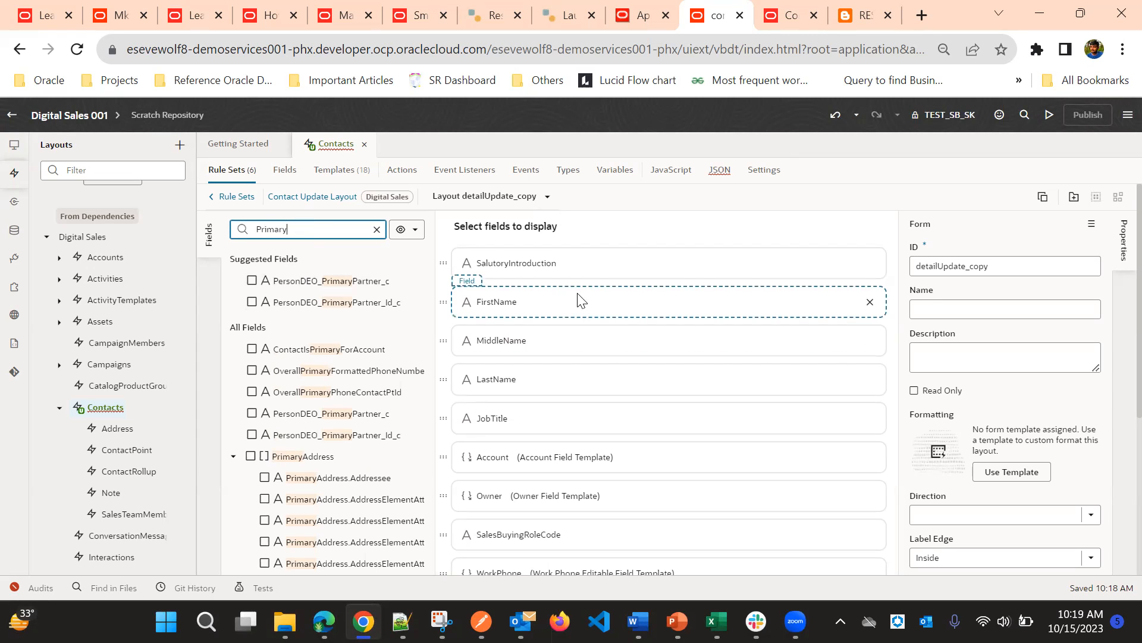
scroll(581, 301, down, 3)
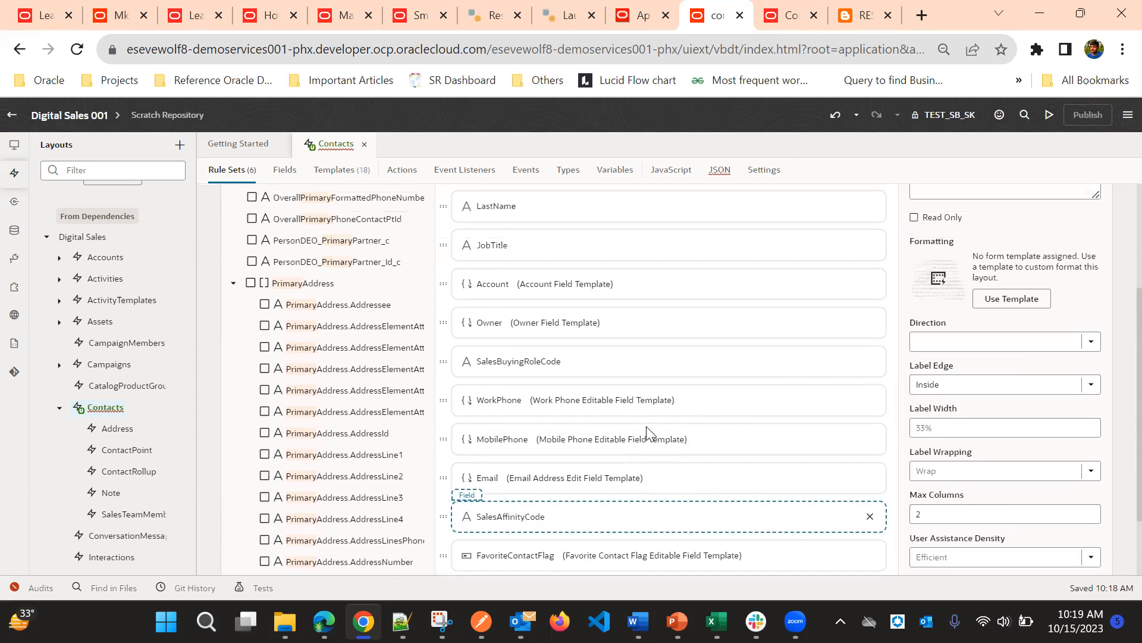
scroll(647, 431, up, 3)
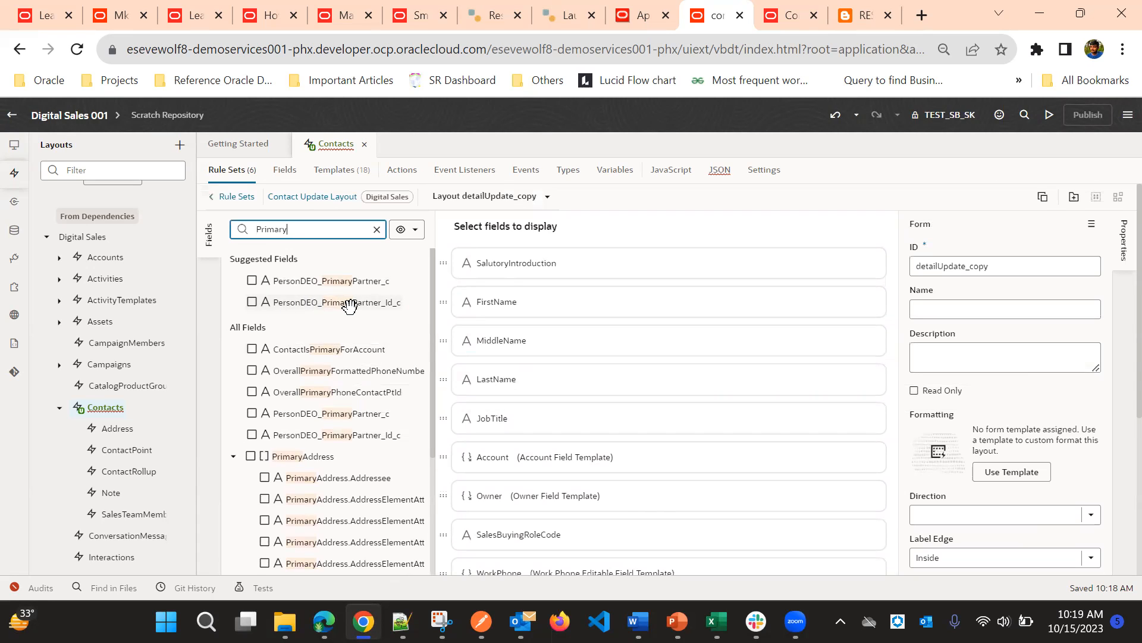
click(252, 302)
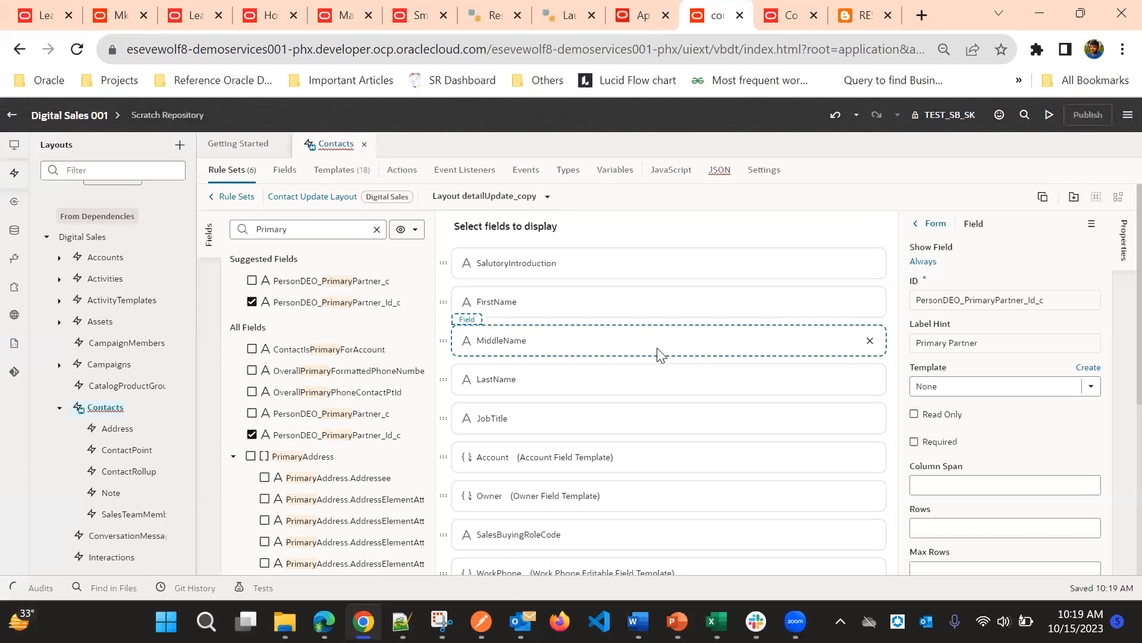
Move the PersonDEO_PrimaryPartner_Id_c field up the form so it sits between Account and Owner
scroll(660, 355, down, 1)
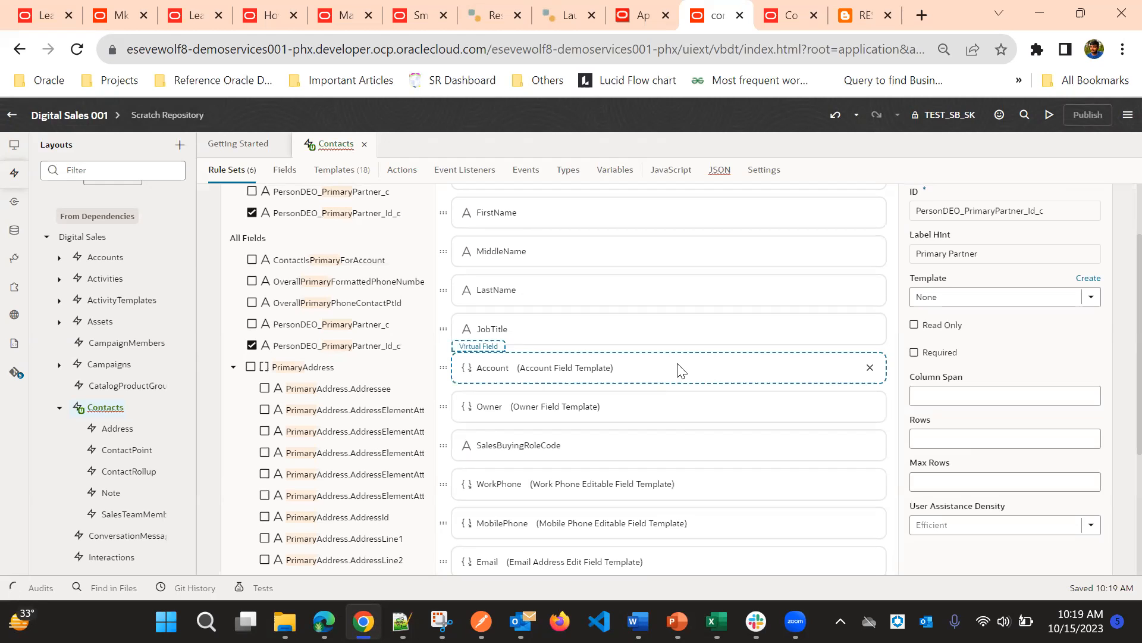
scroll(681, 376, down, 3)
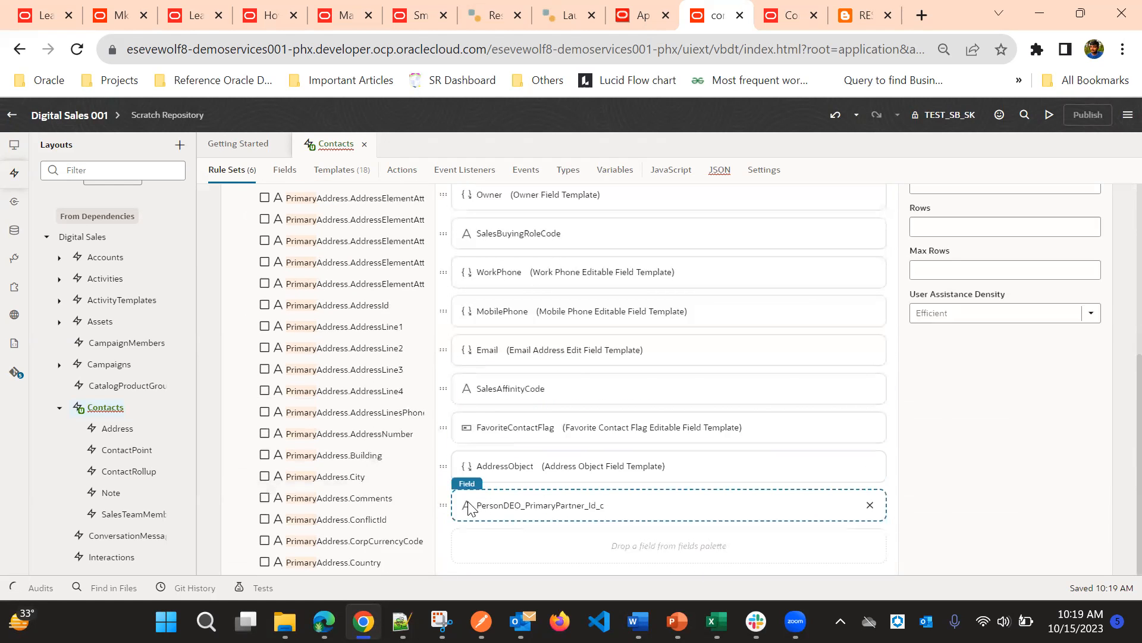
drag(444, 505, 468, 334)
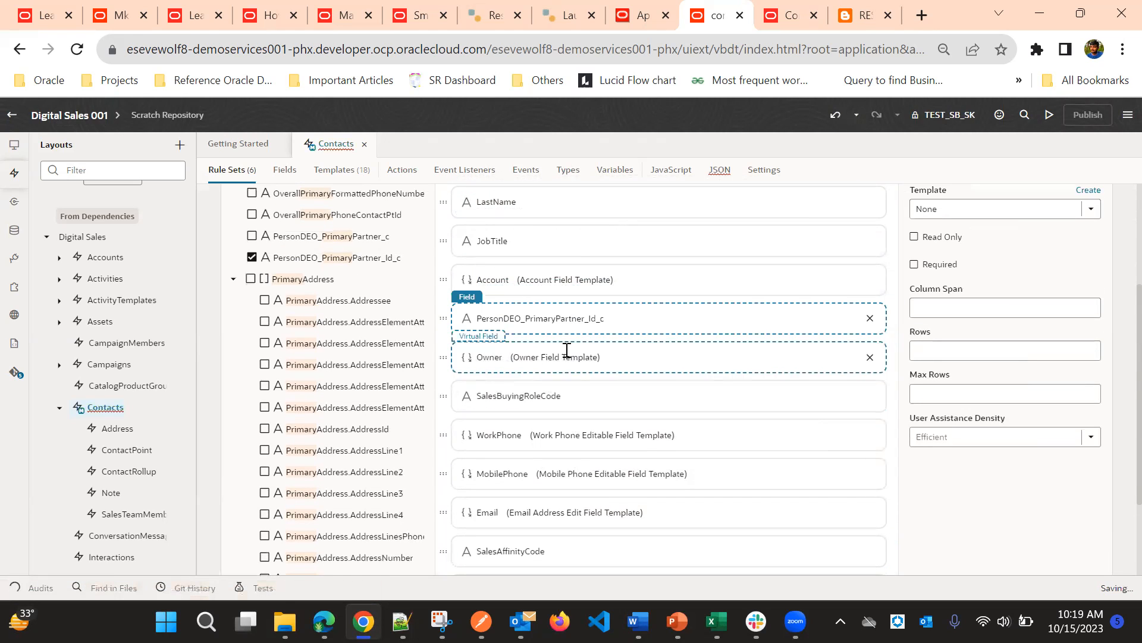
scroll(604, 316, up, 3)
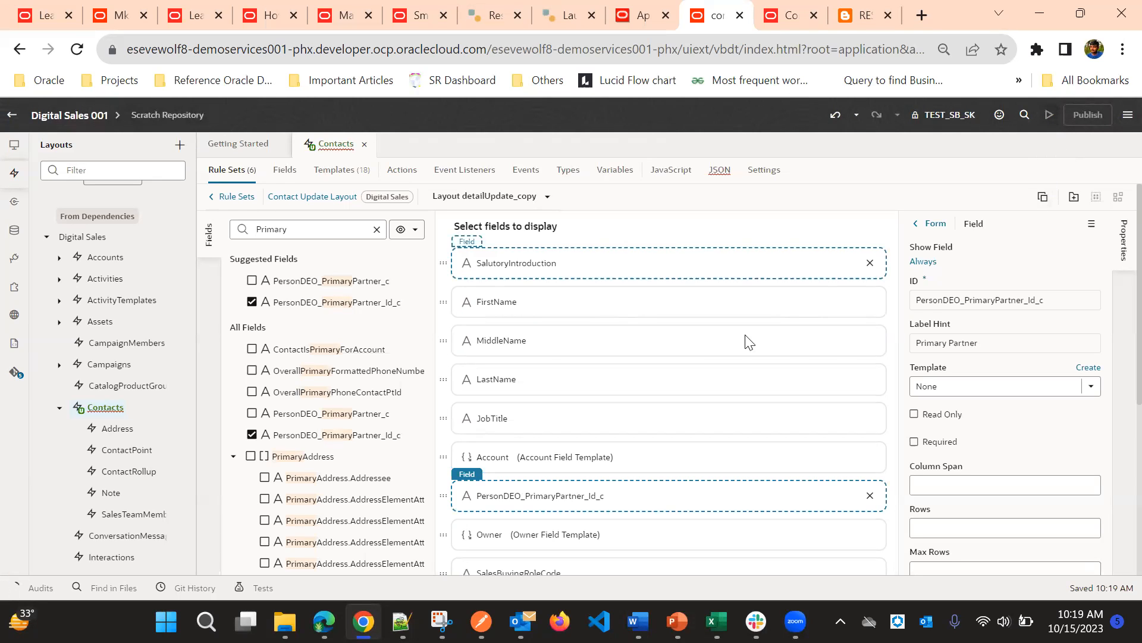
Compare the Primary Partner fields on the contact edit page with the fields in the Contacts layout in Visual Builder Studio
key(ctrl+Tab)
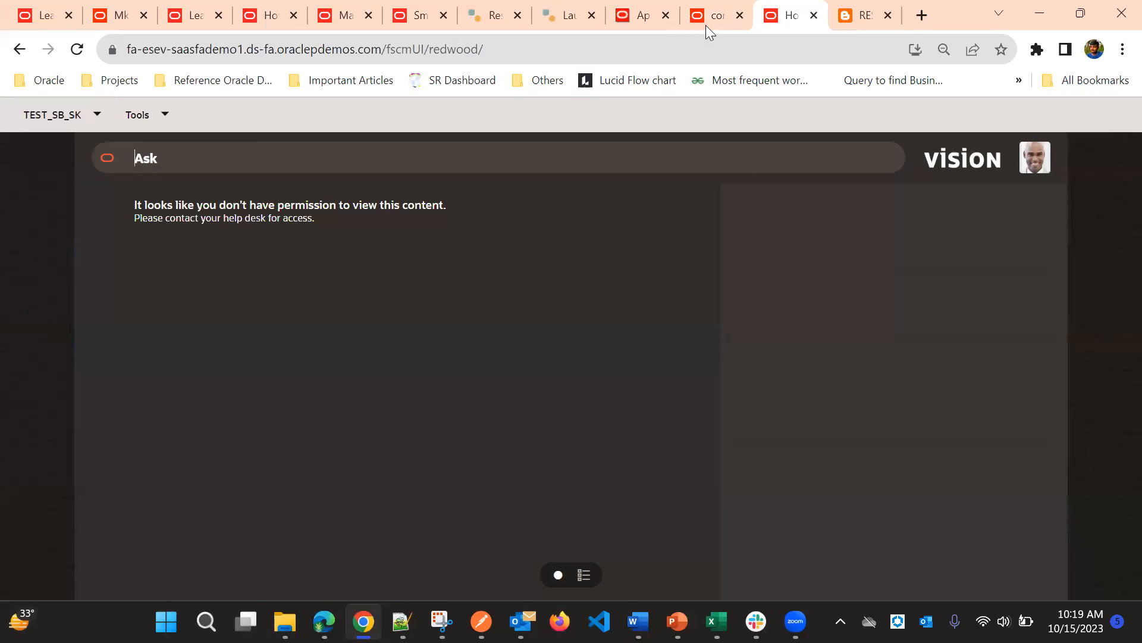
click(731, 8)
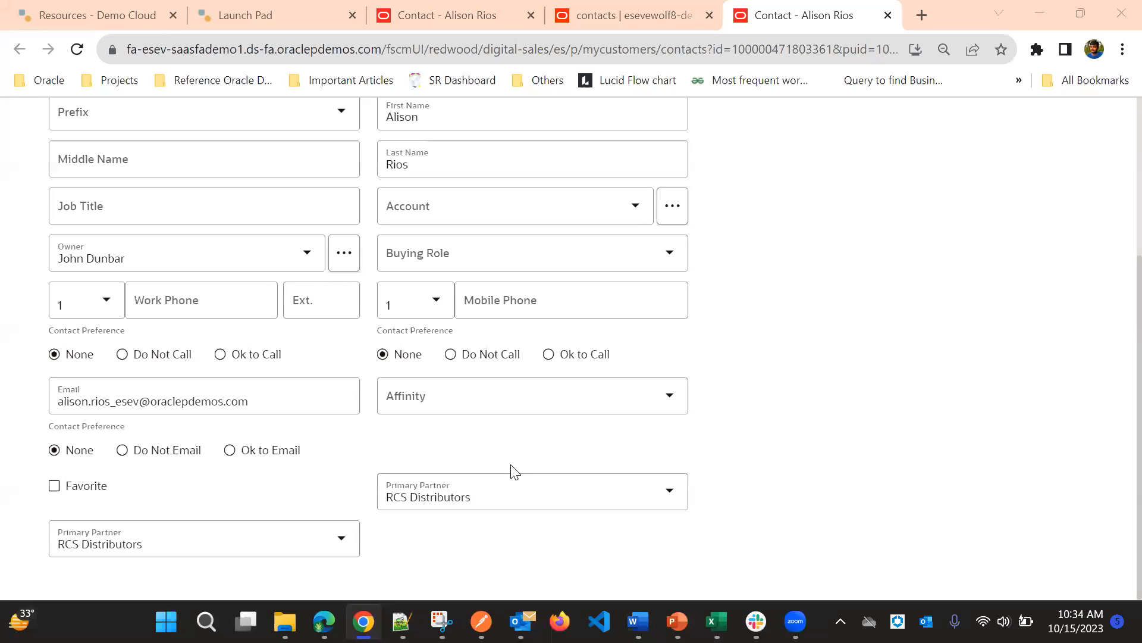
click(606, 9)
scroll(658, 334, down, 5)
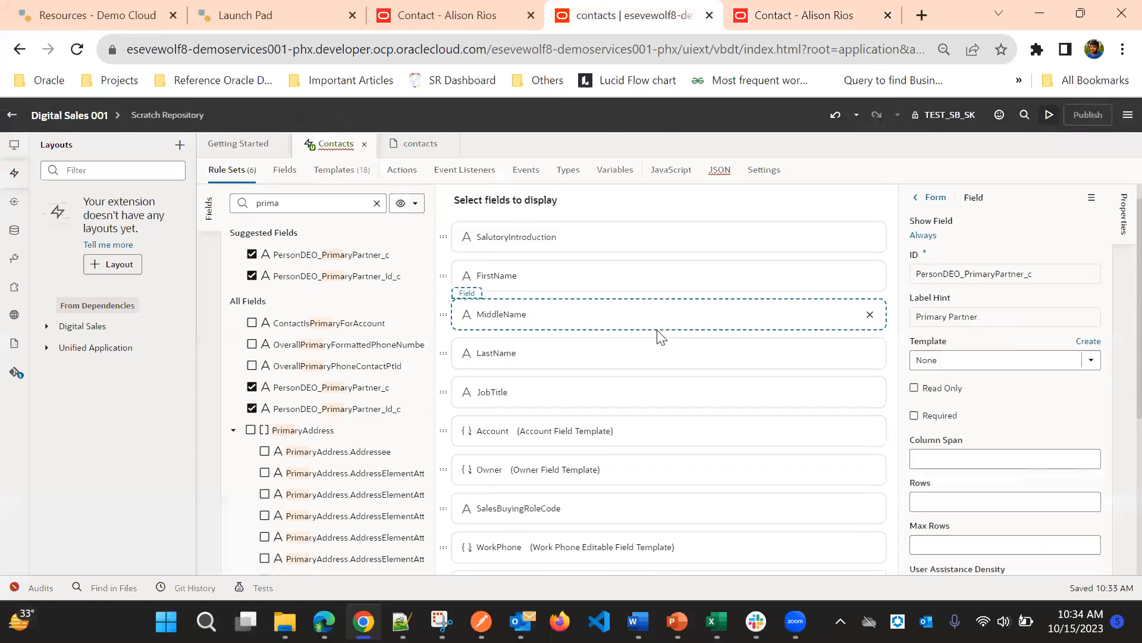
key(ctrl+Tab)
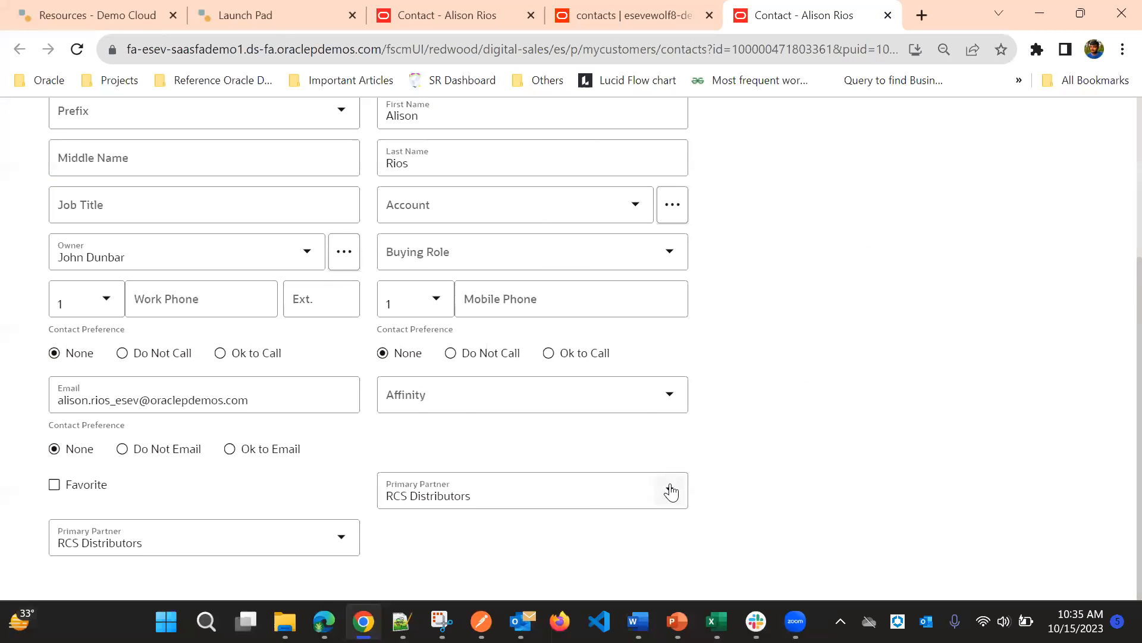
Set the Primary Partner beside Favorite to Acasti Sports Inc. on the contact edit page and review its choice list
click(670, 489)
scroll(527, 393, up, 4)
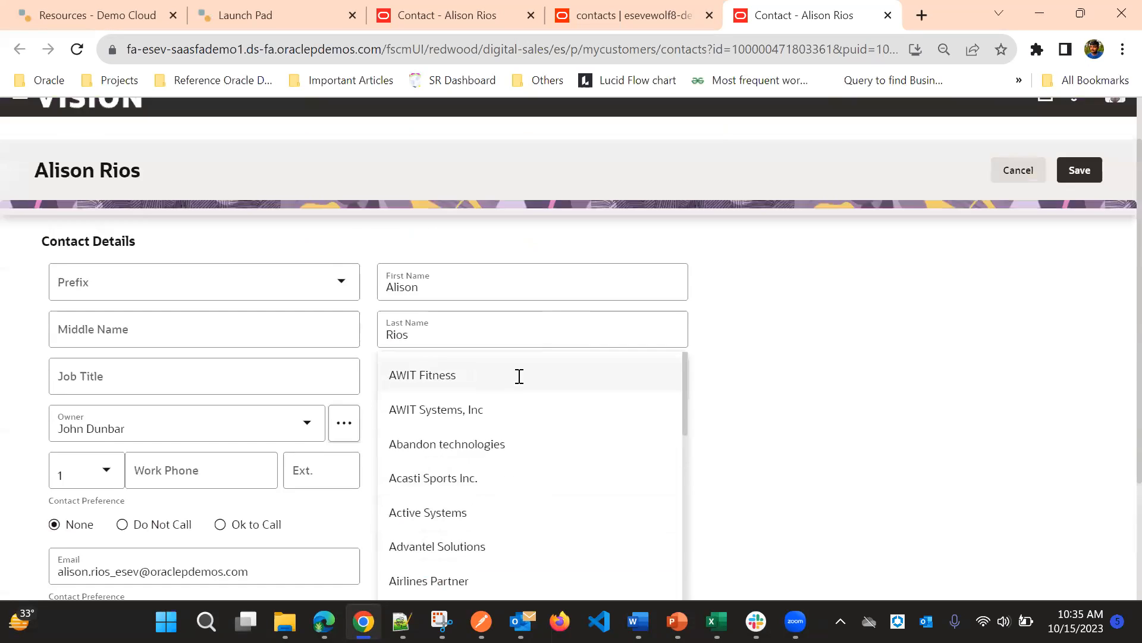
scroll(602, 359, down, 4)
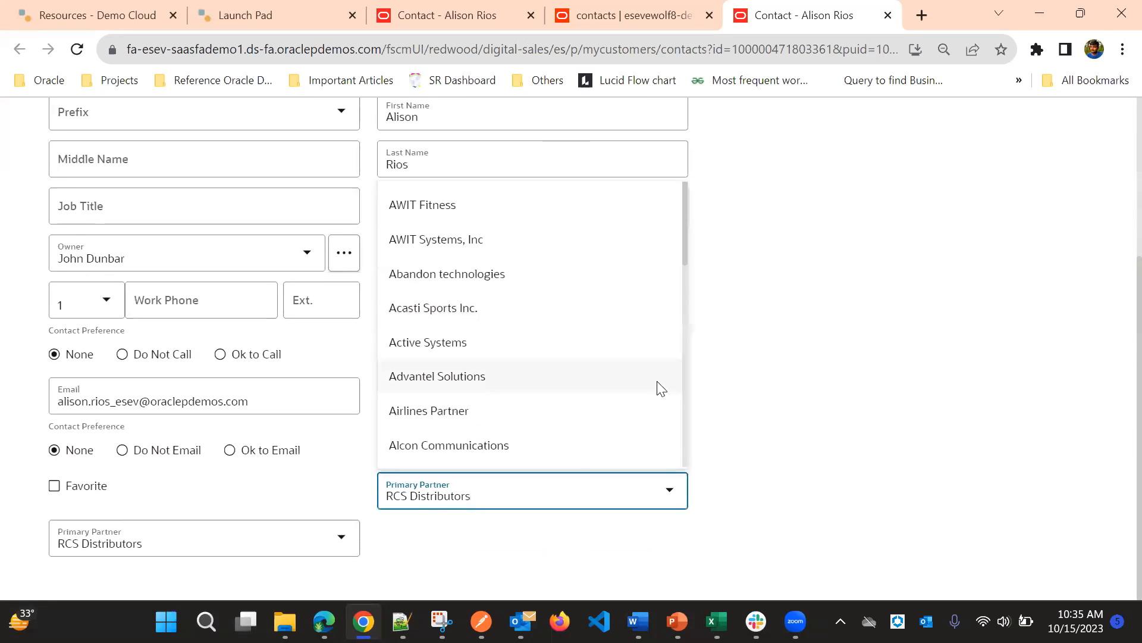
click(464, 310)
click(670, 492)
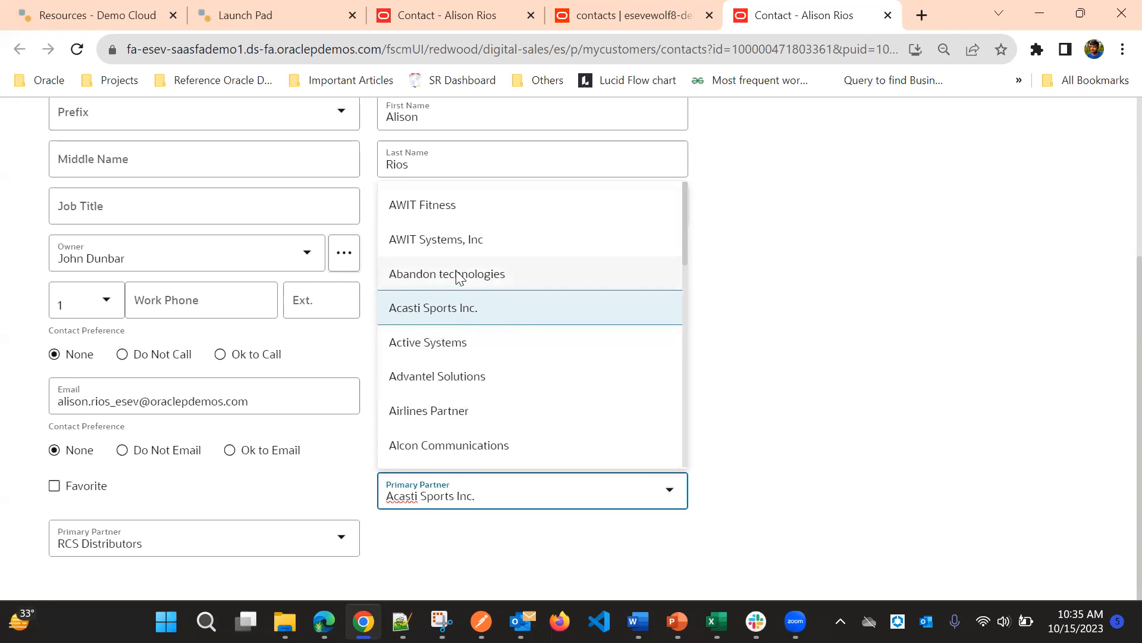
scroll(464, 318, up, 2)
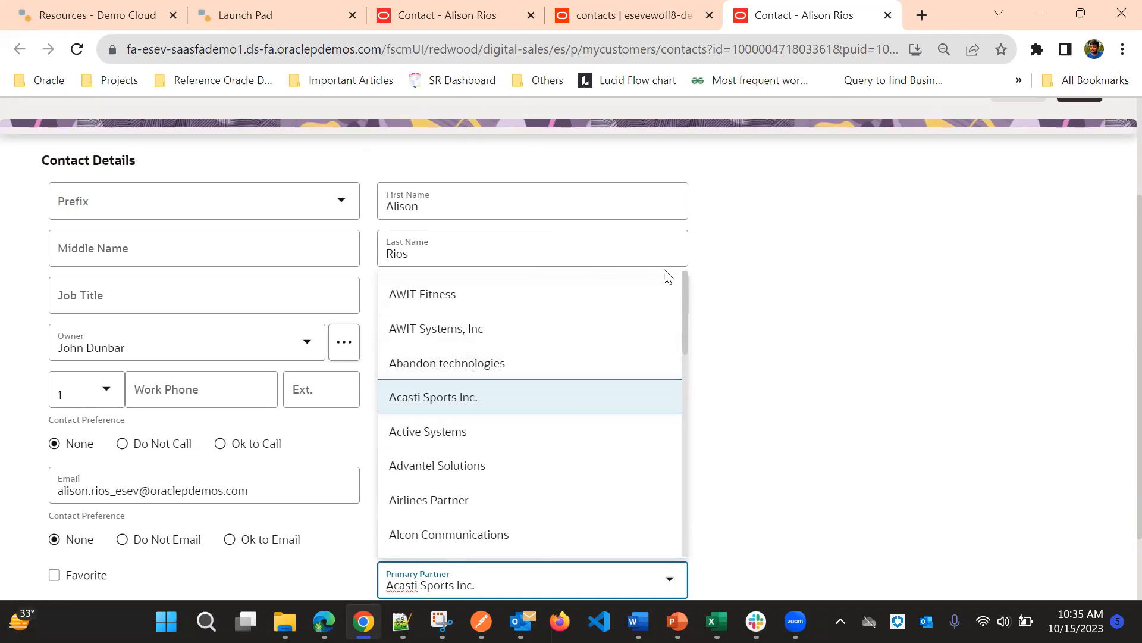
scroll(763, 245, down, 2)
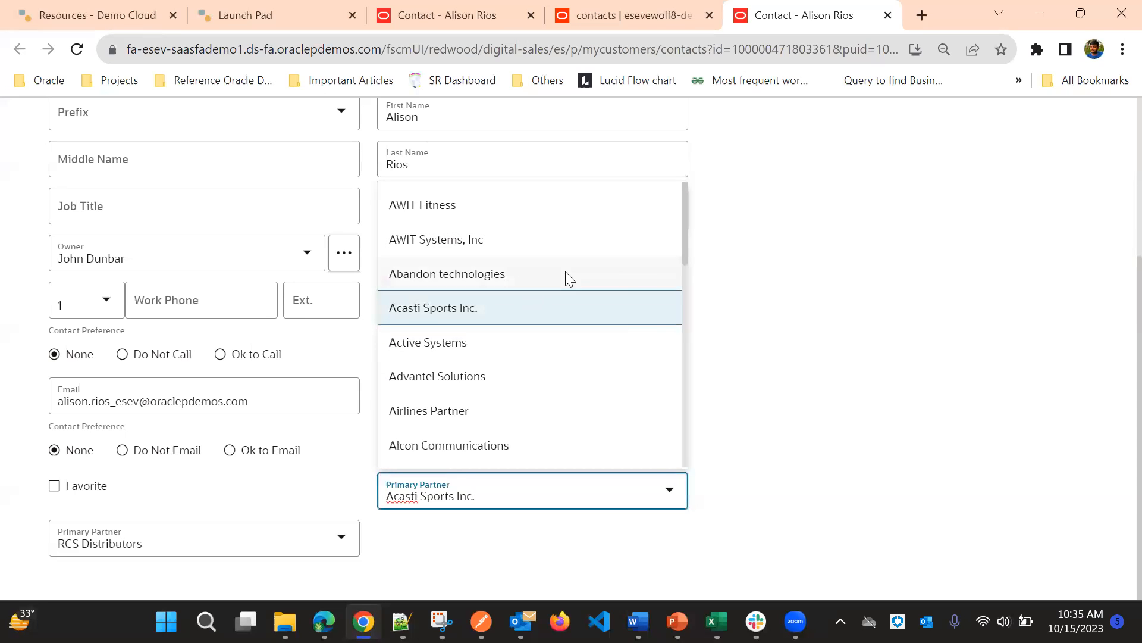
click(826, 278)
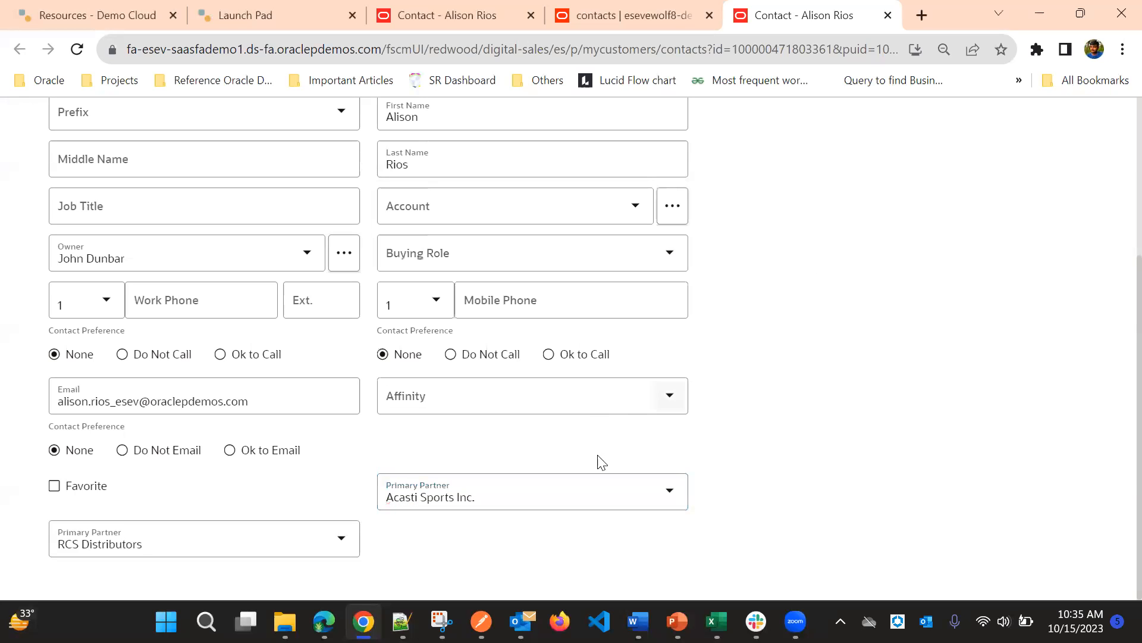
Return to the layout in Visual Builder Studio and remove the PersonDEO_PrimaryPartner_c field from the form
click(668, 15)
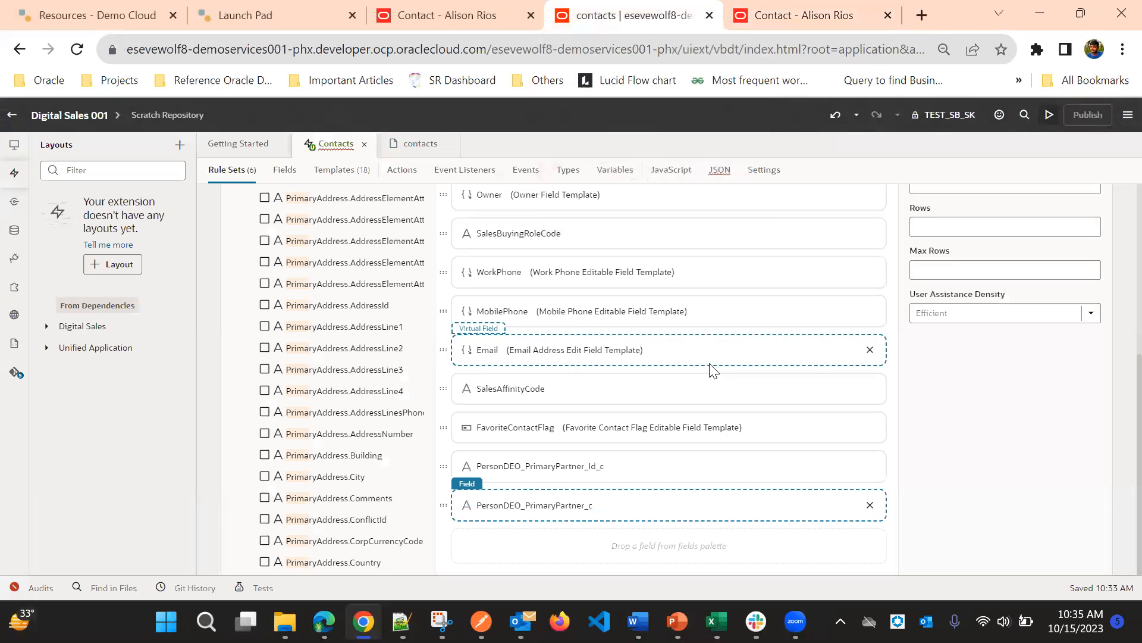
click(870, 505)
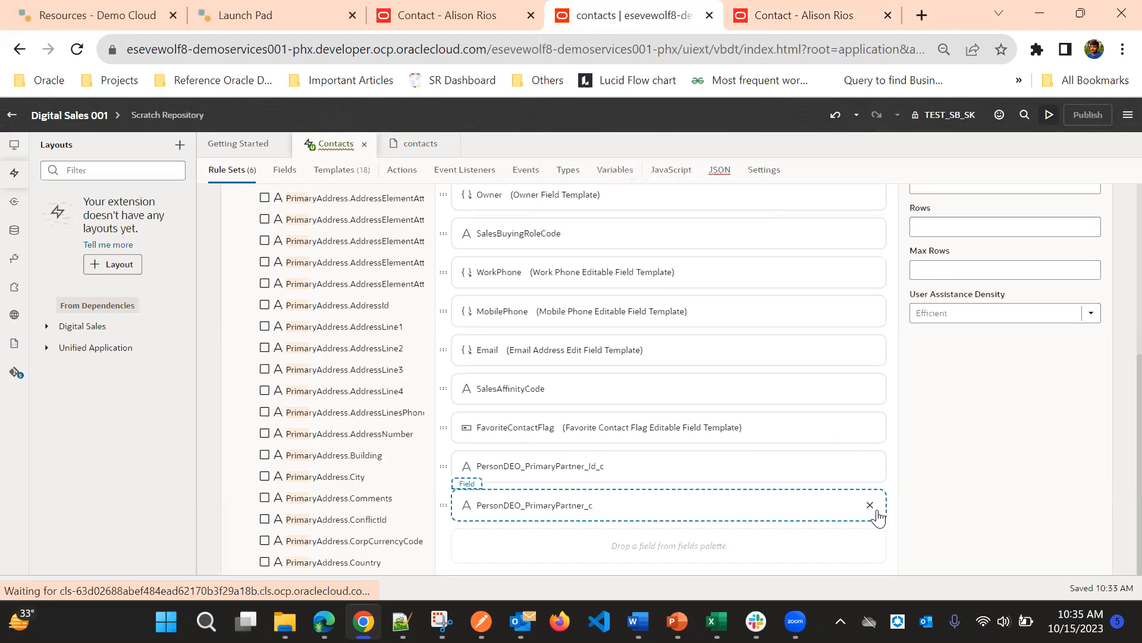
click(663, 510)
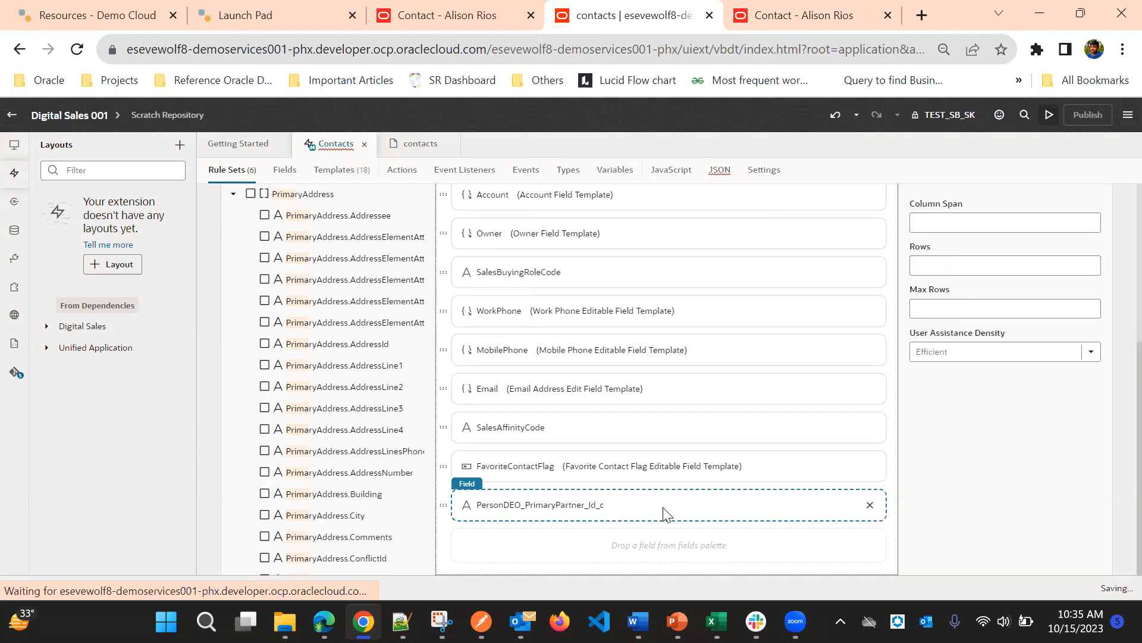
Move the PersonDEO_PrimaryPartner_Id_c field up the form so it sits between Owner and SalesBuyingRoleCode
drag(448, 500, 541, 257)
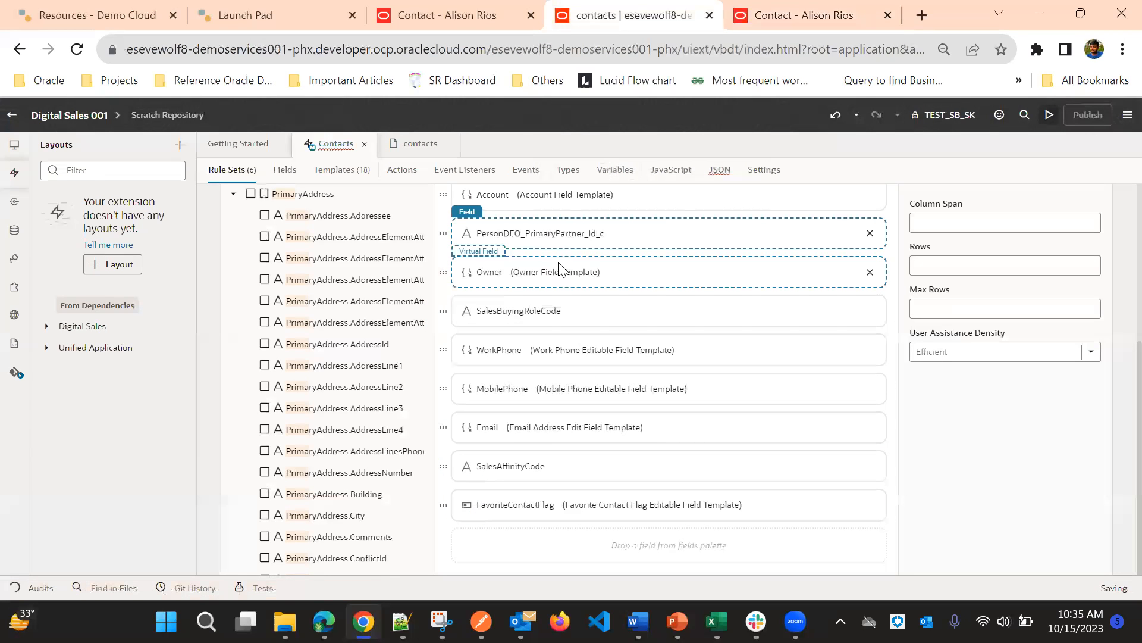
click(592, 272)
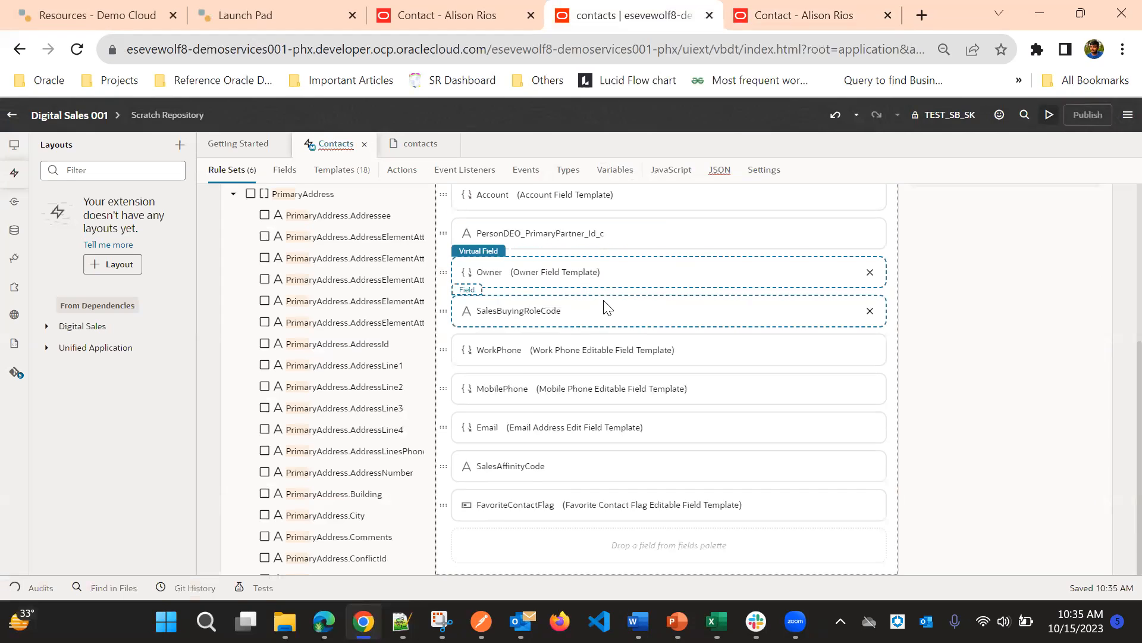
scroll(595, 321, up, 2)
click(596, 326)
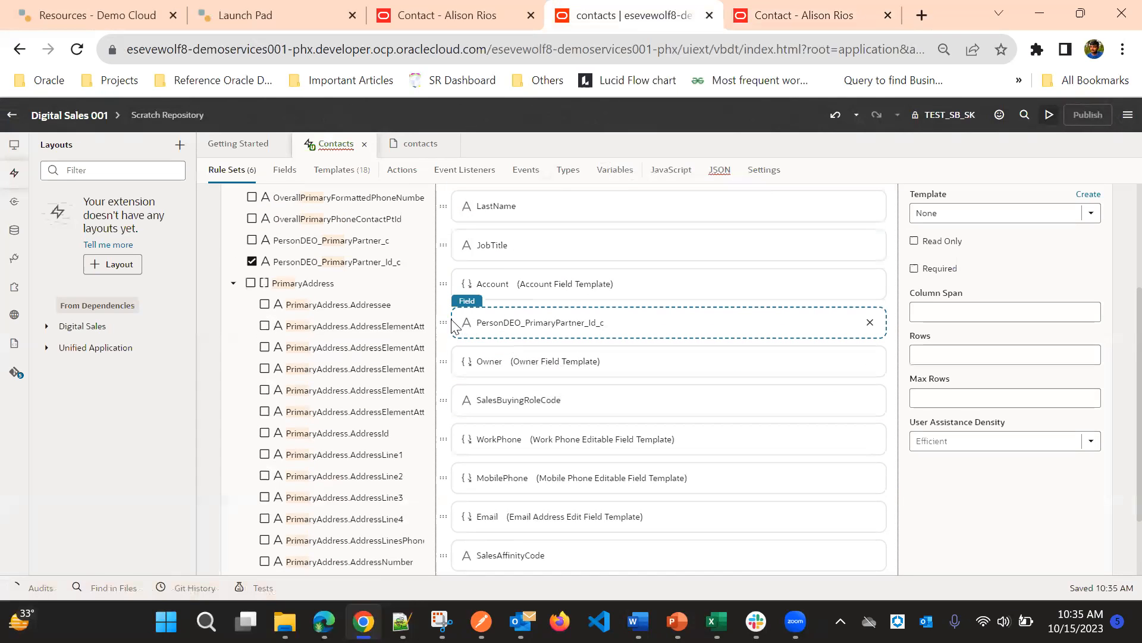
drag(443, 323, 468, 395)
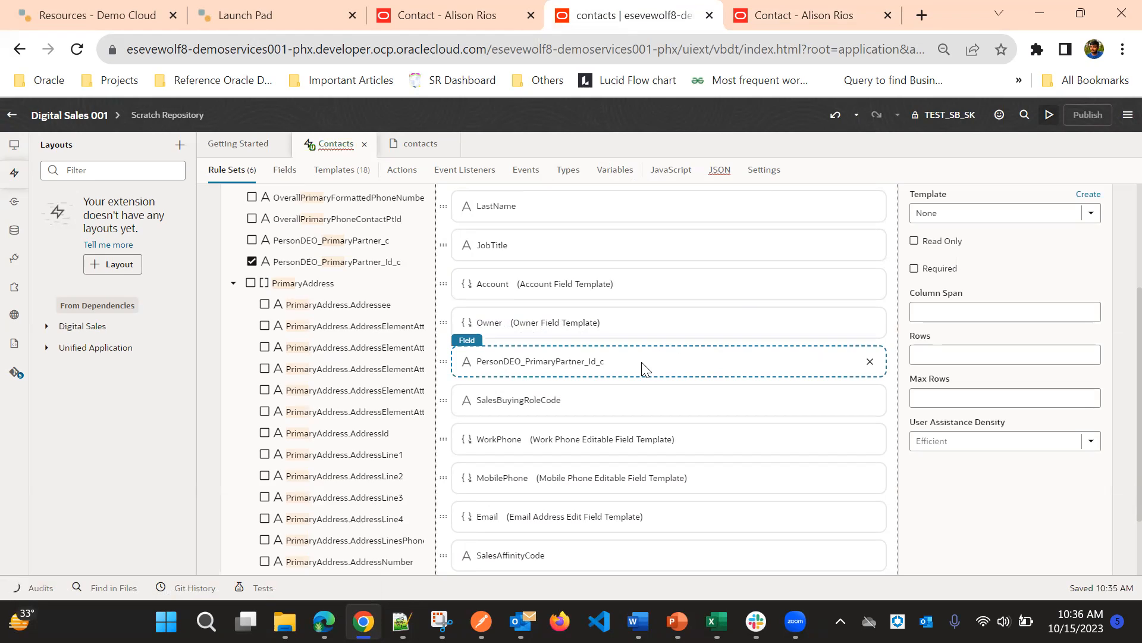
Switch to the contact edit page and examine the columns and entries in the Account picker
click(829, 12)
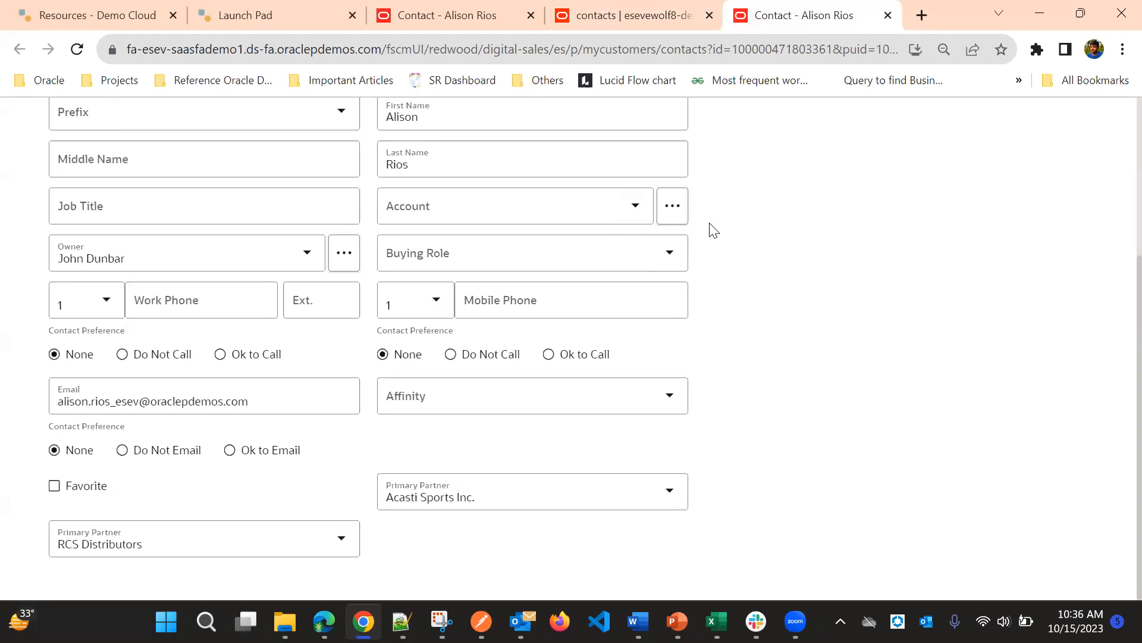
click(624, 219)
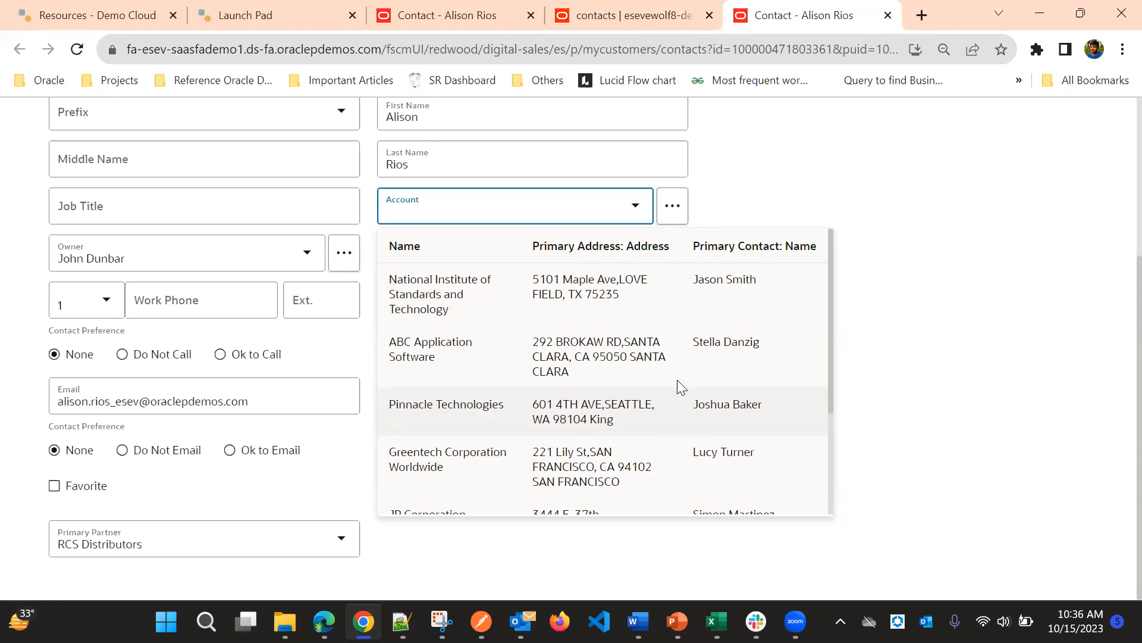
scroll(669, 366, down, 3)
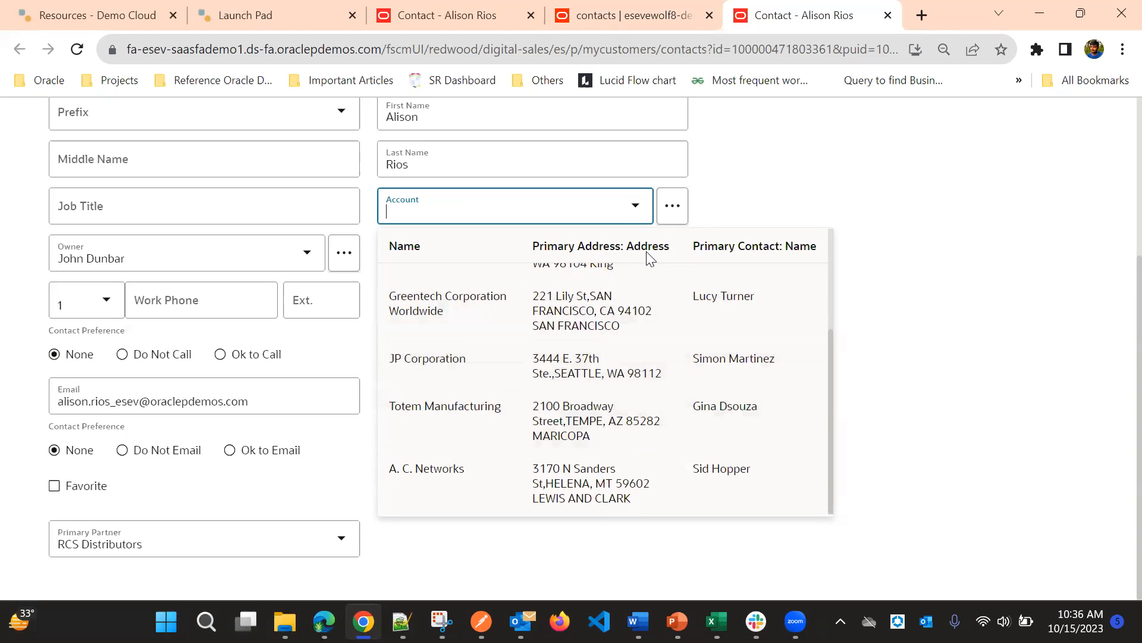
click(744, 205)
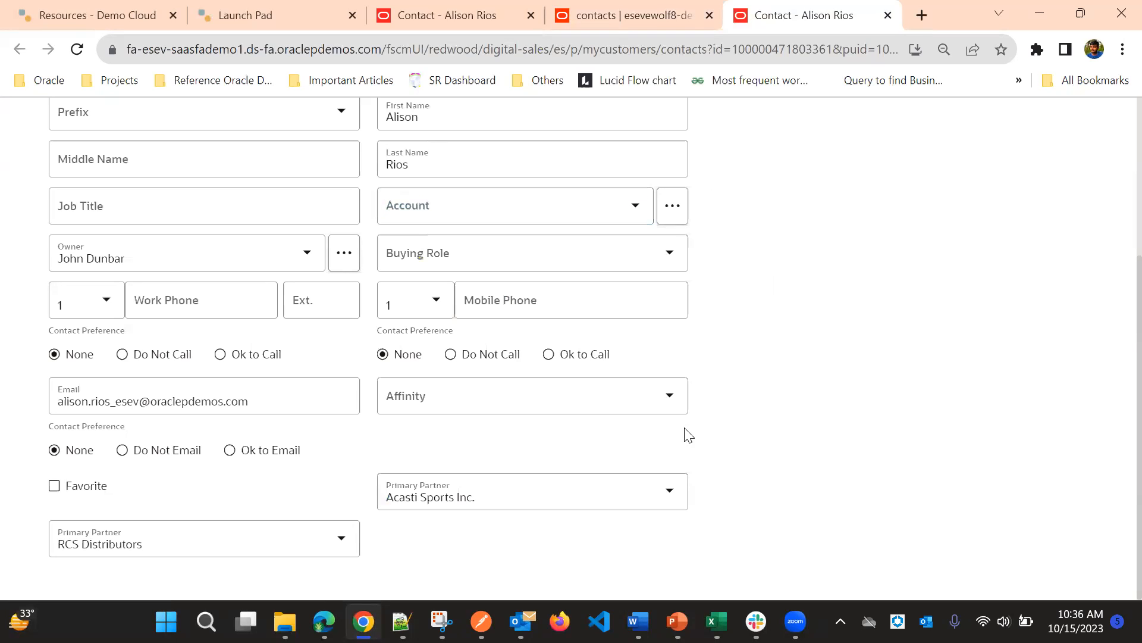
Examine the Primary Partner choice list beside Favorite for comparison with the Account picker
click(670, 492)
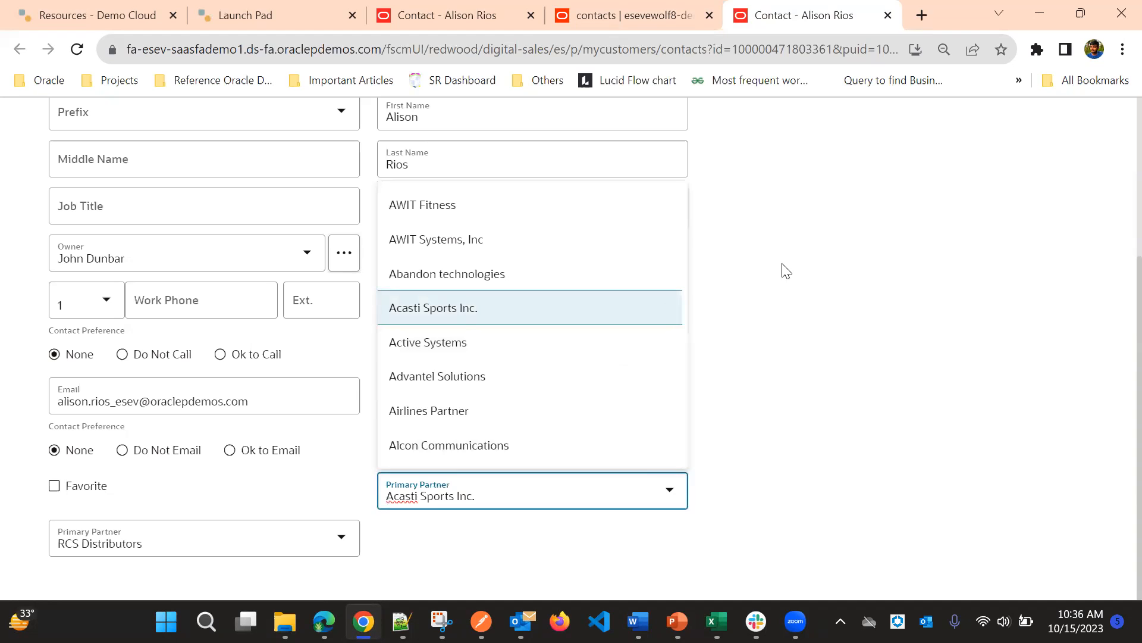
click(793, 286)
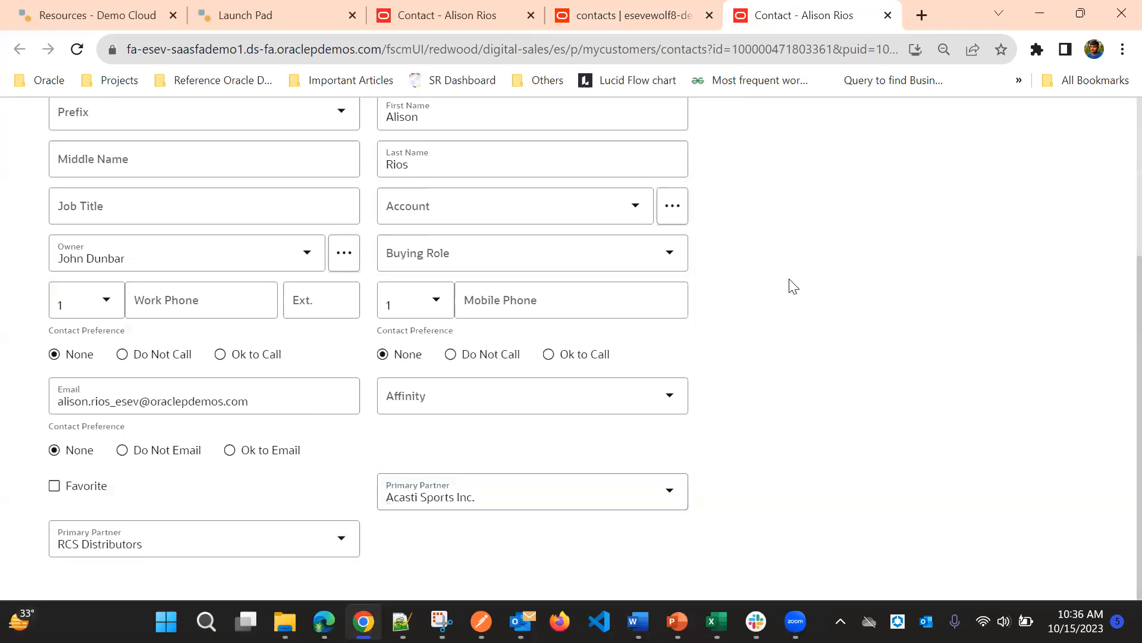
click(669, 492)
scroll(558, 383, up, 3)
scroll(605, 370, down, 3)
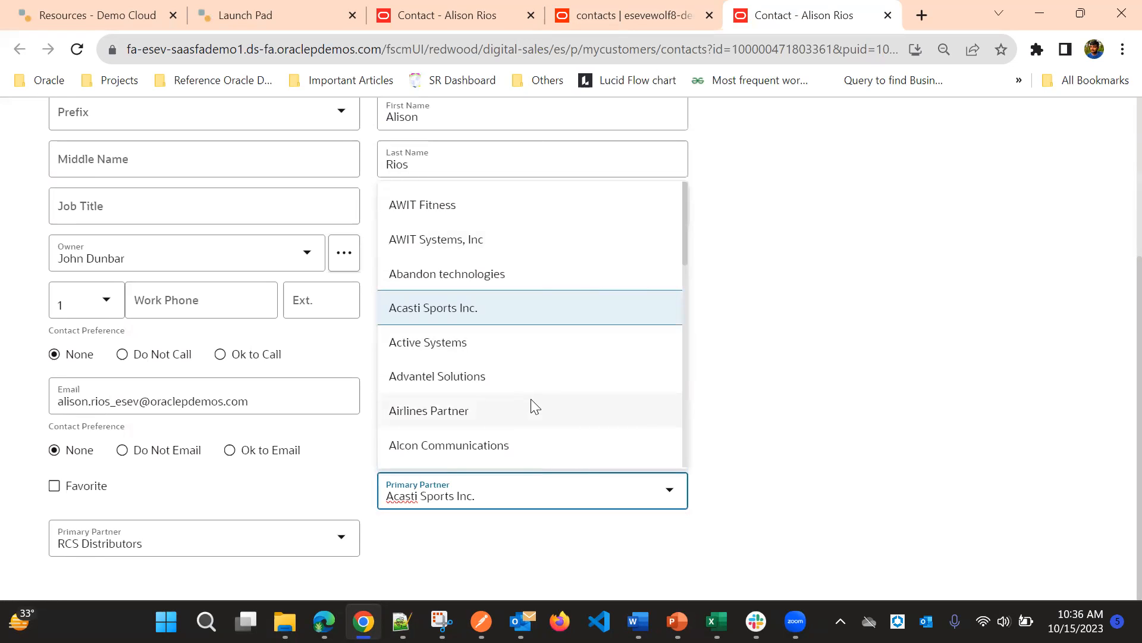
click(762, 333)
Examine the additional account options beside the Account field, then close them without choosing one
scroll(763, 330, up, 1)
click(671, 296)
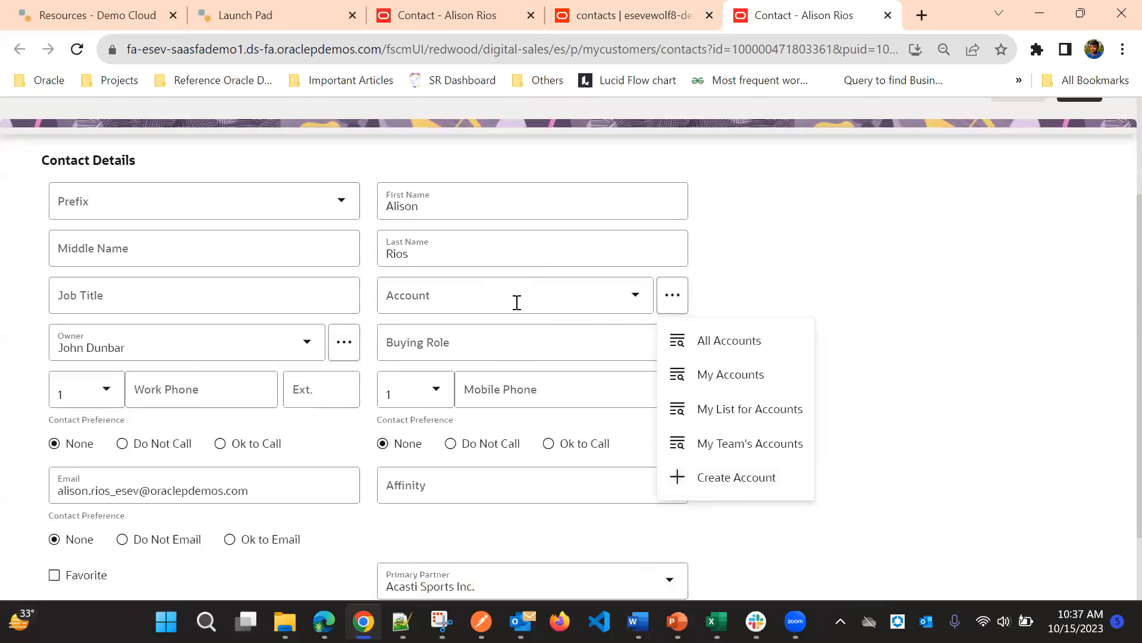
click(628, 300)
click(843, 245)
Search the Primary Partner list beside Favorite for "Active", then shorten the search text to "Ac"
scroll(827, 291, down, 1)
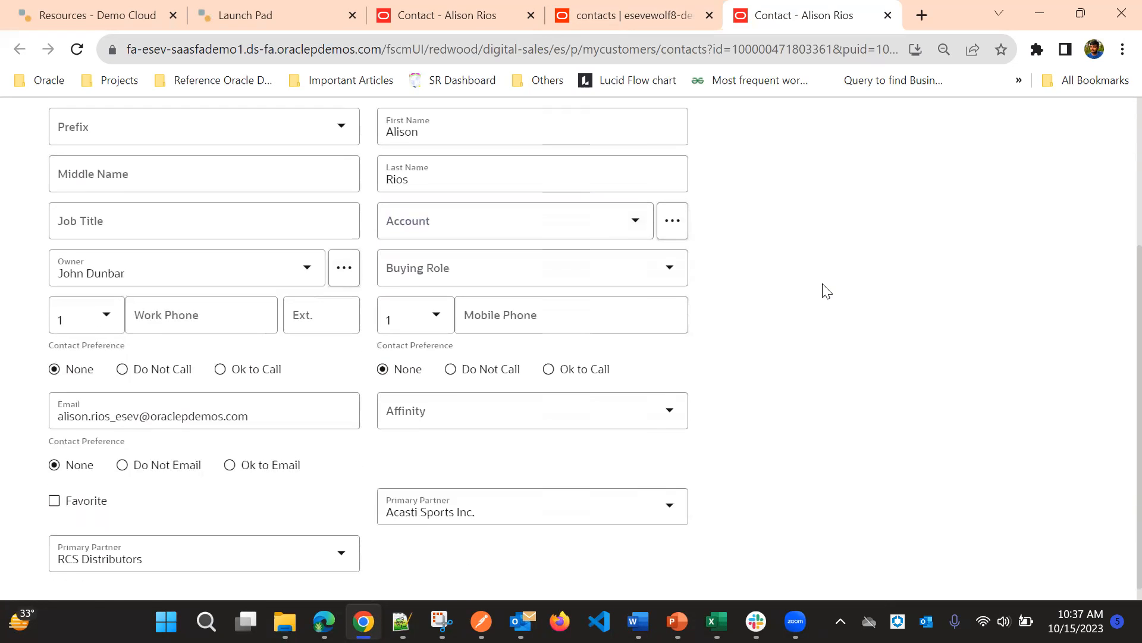
scroll(827, 290, down, 1)
click(479, 491)
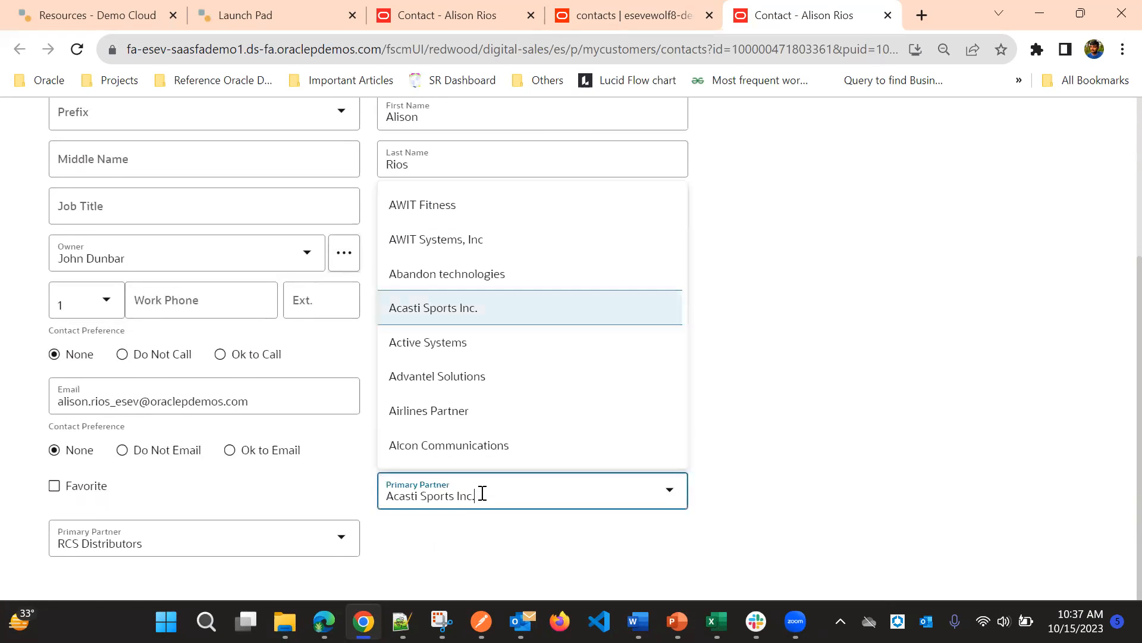
key(ctrl+a)
text(A)
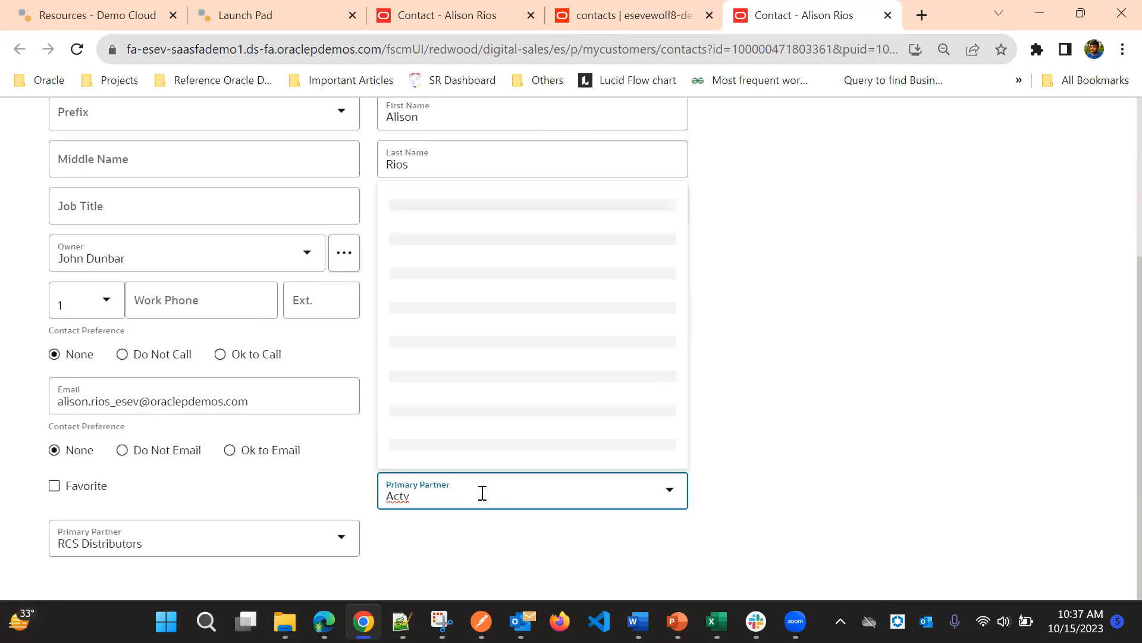
text(ctv)
key(BackSpace)
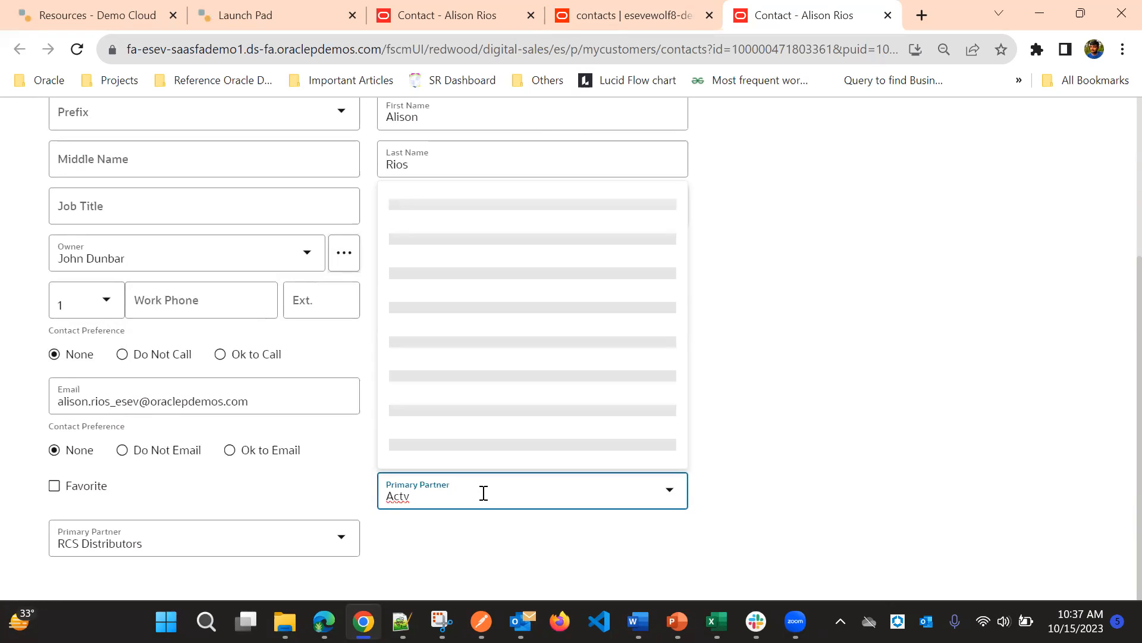
text(i)
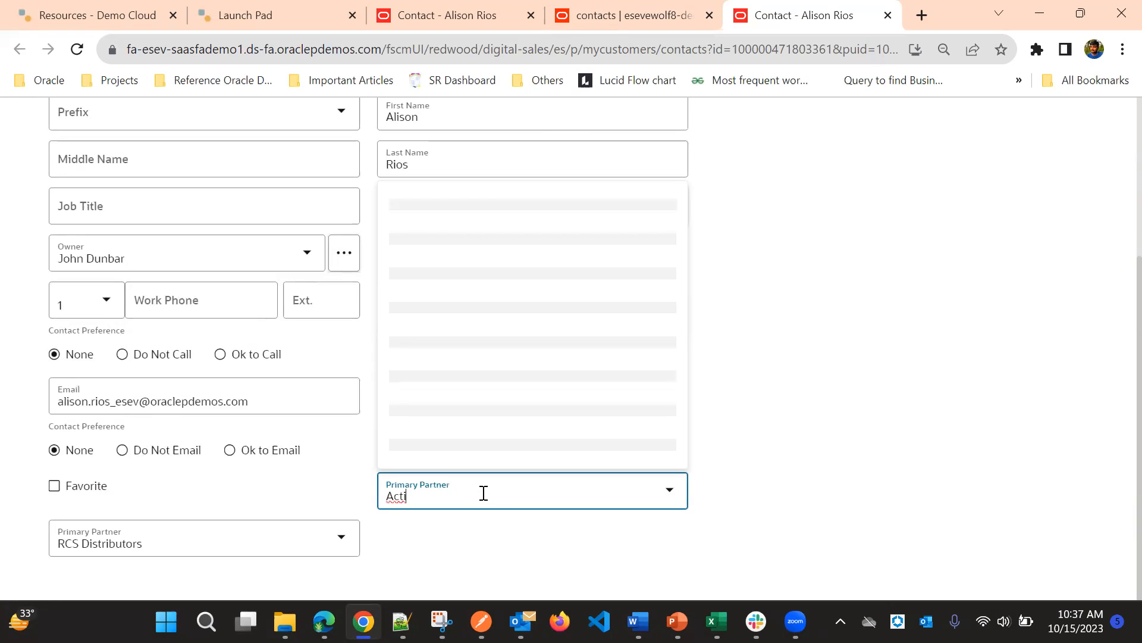
text(ve)
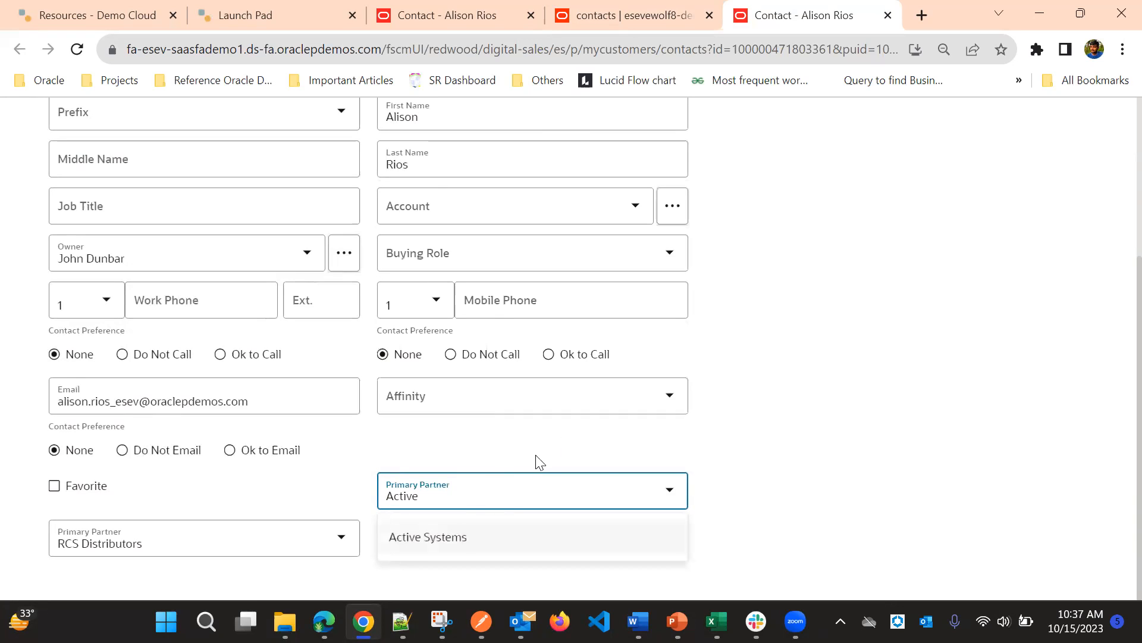
key(BackSpace)
key(BackSpace)
key(BackSpace)
key(BackSpace)
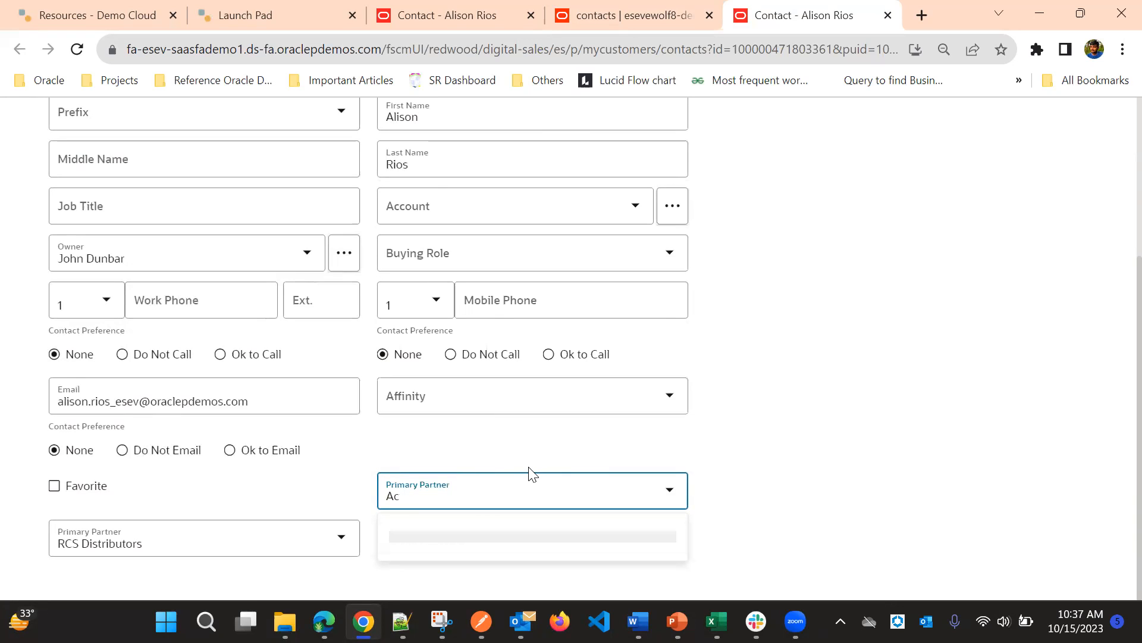
Return to the detailUpdate_copy layout in Visual Builder Studio and review the properties of PersonDEO_PrimaryPartner_Id_c
scroll(754, 224, up, 5)
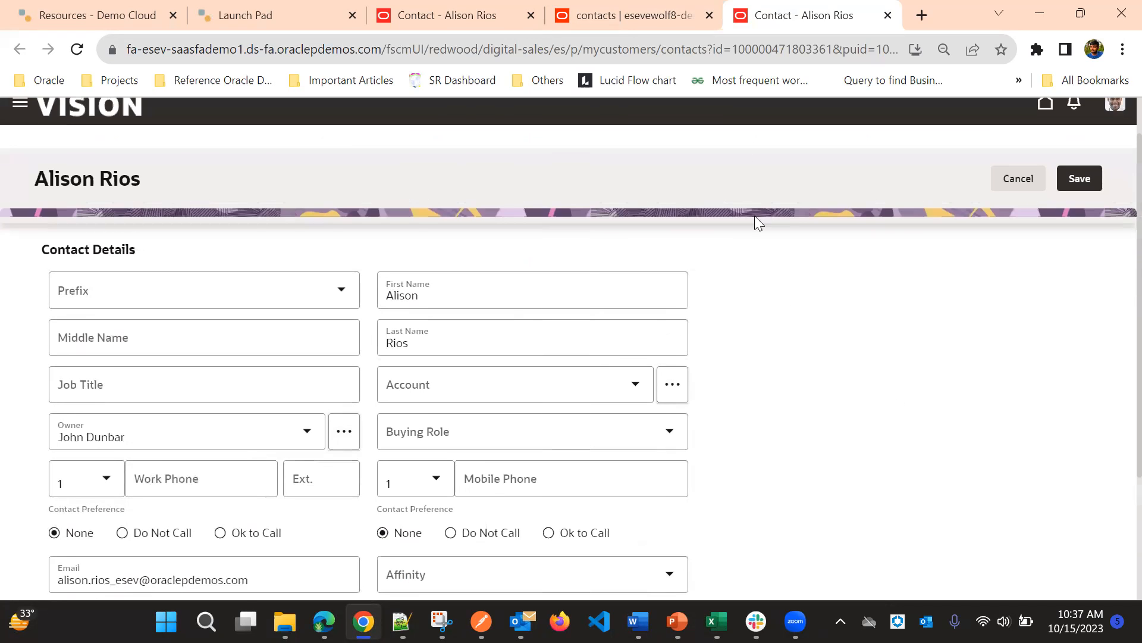
click(671, 7)
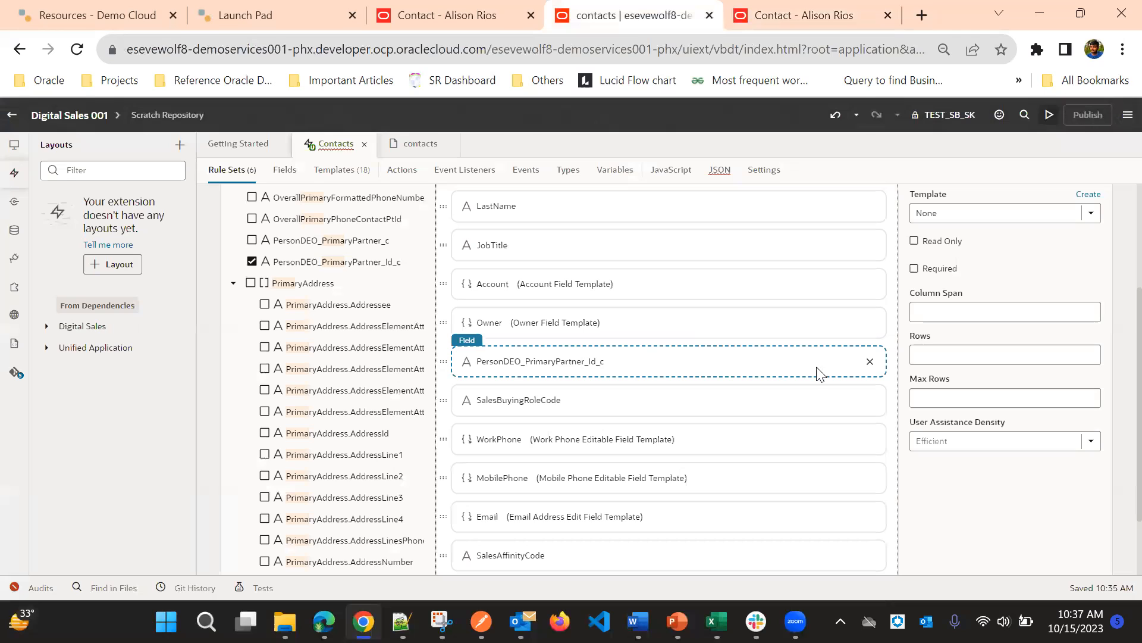
scroll(955, 349, up, 3)
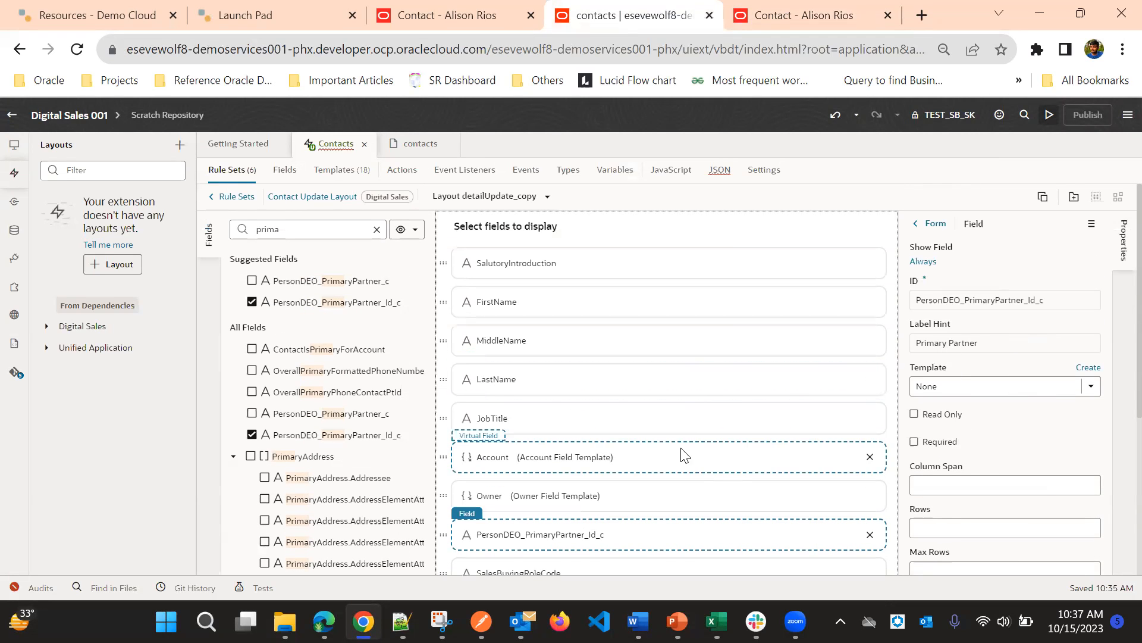
Create a field template labelled "Partner Template" for PersonDEO_PrimaryPartner_Id_c, with extensions enabled
scroll(684, 416, down, 2)
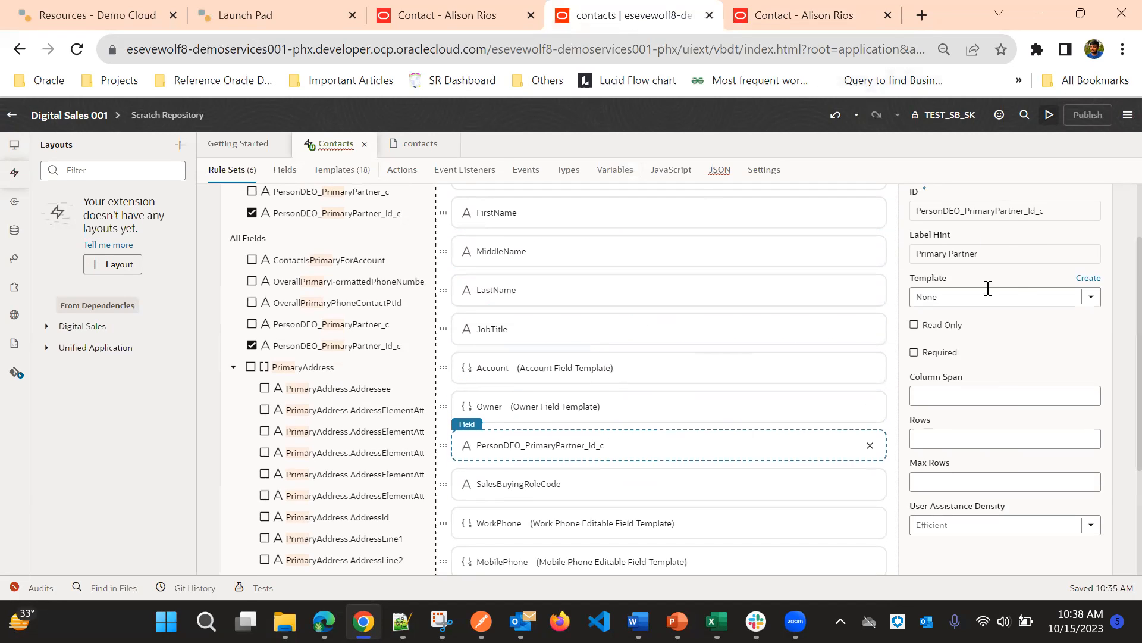
click(1089, 279)
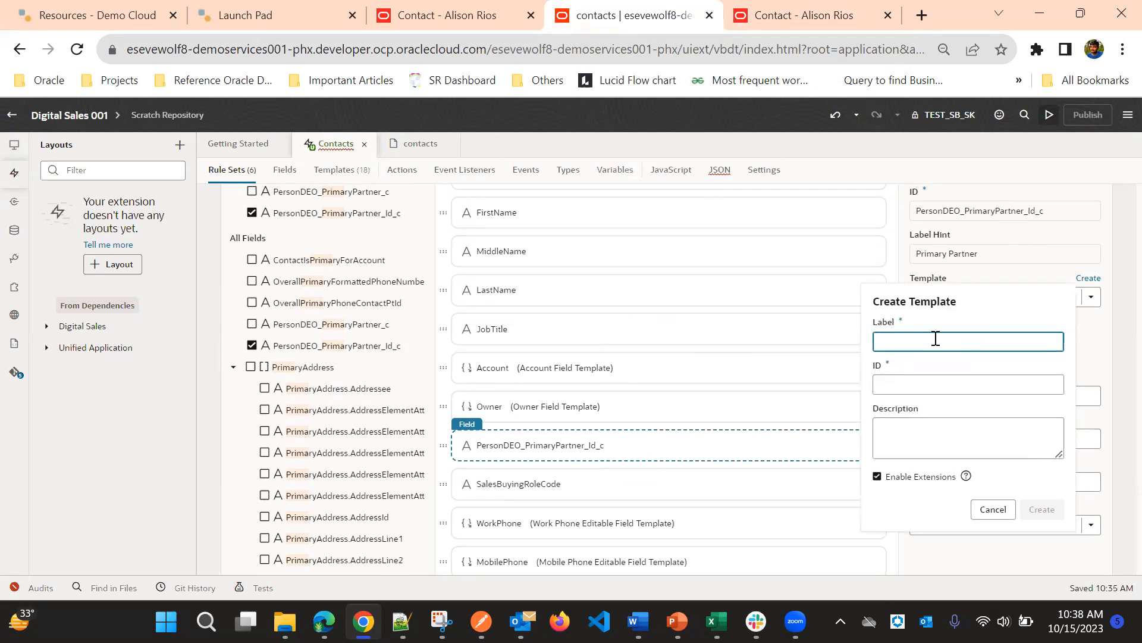
text(Partner Templa)
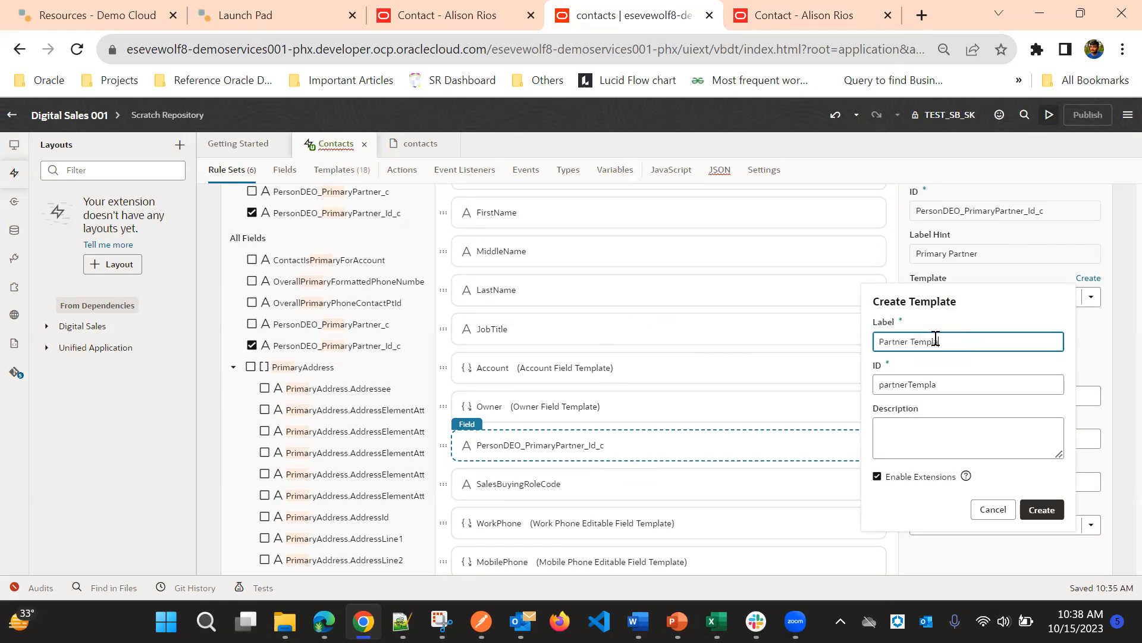
text(te)
click(1040, 509)
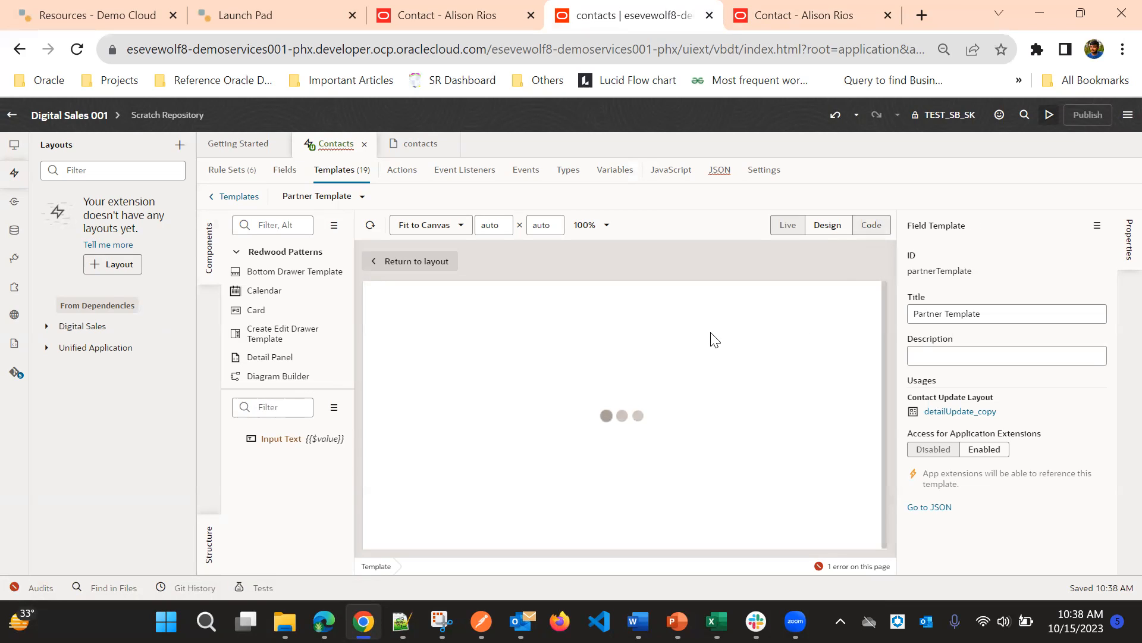
Inspect the Partner Template's code and design views, then reload the page
click(862, 232)
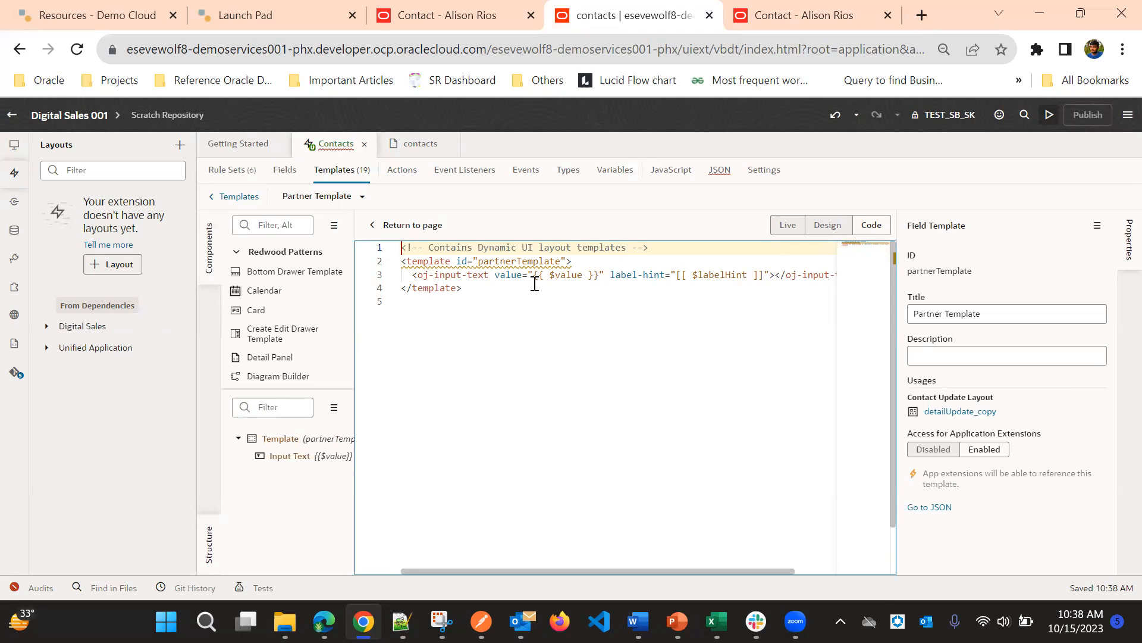
click(827, 225)
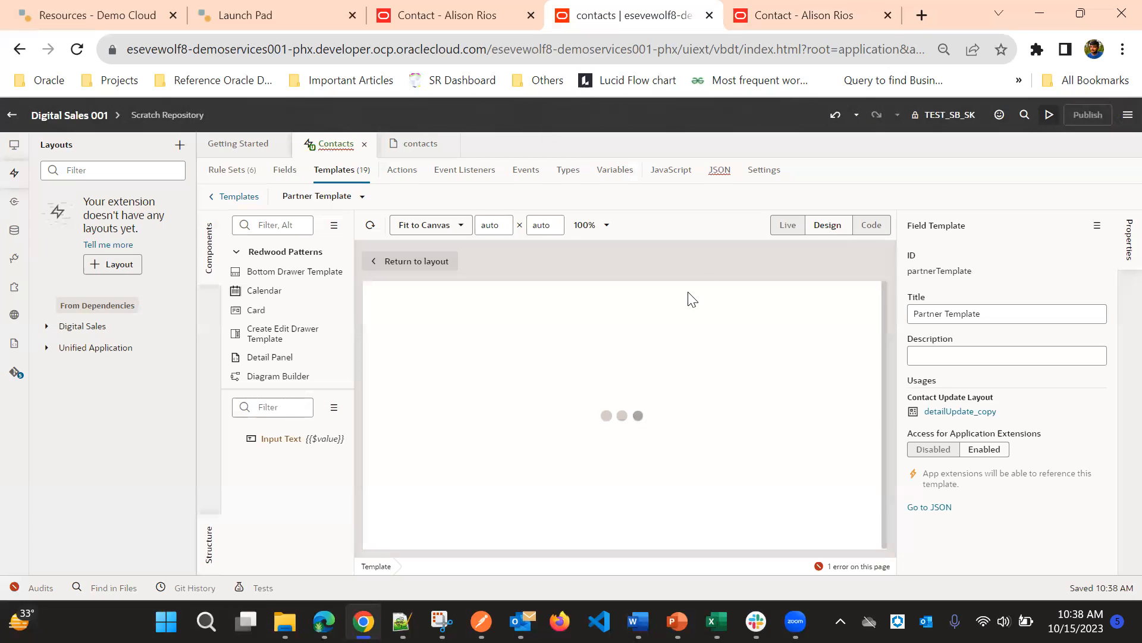
click(280, 218)
click(78, 50)
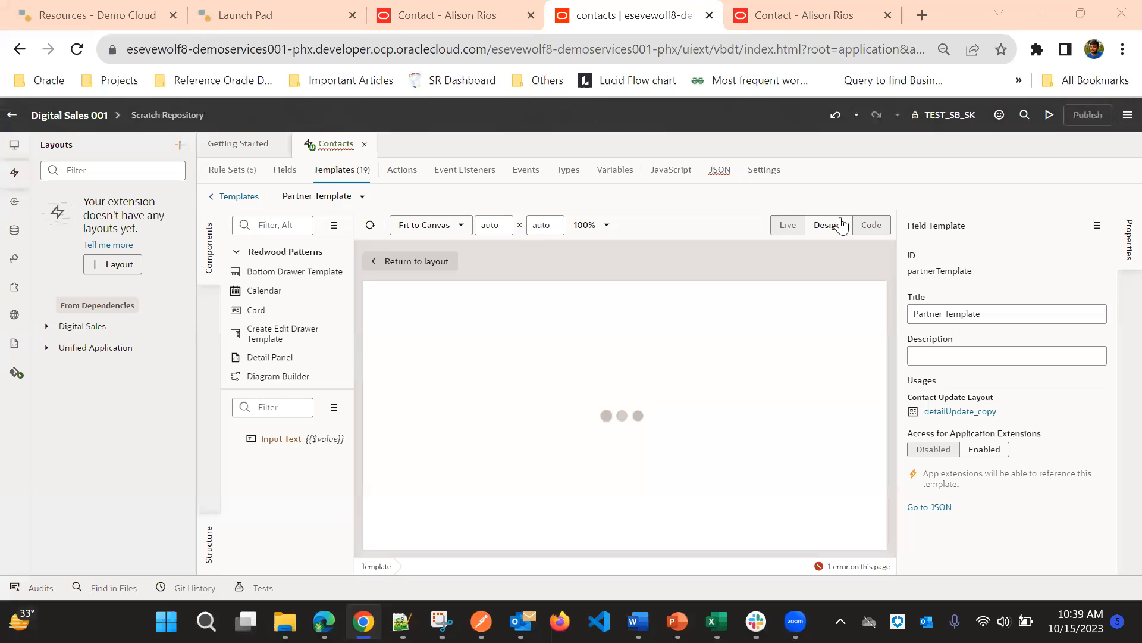
Check the Partner Template in its code, design and live views, ending in the design view
click(870, 227)
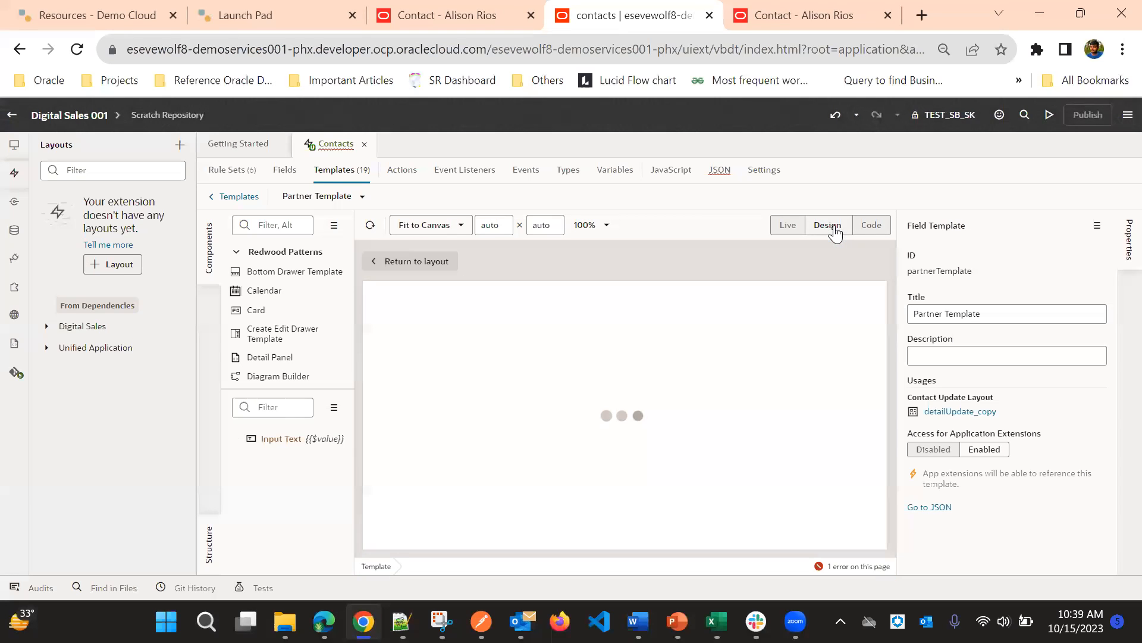
click(869, 225)
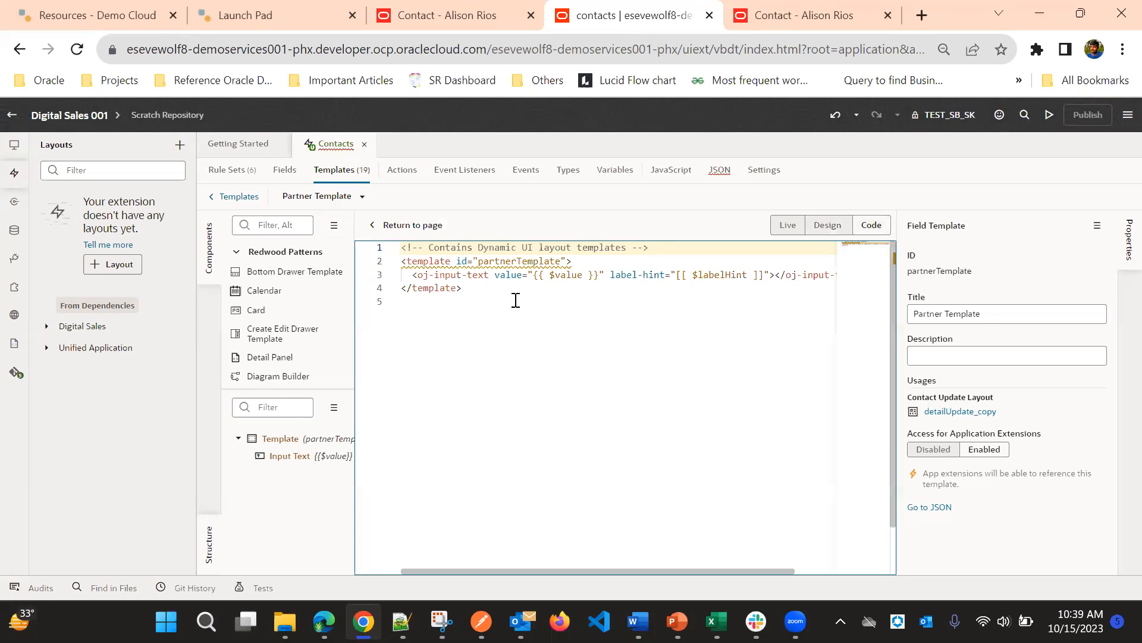
click(826, 225)
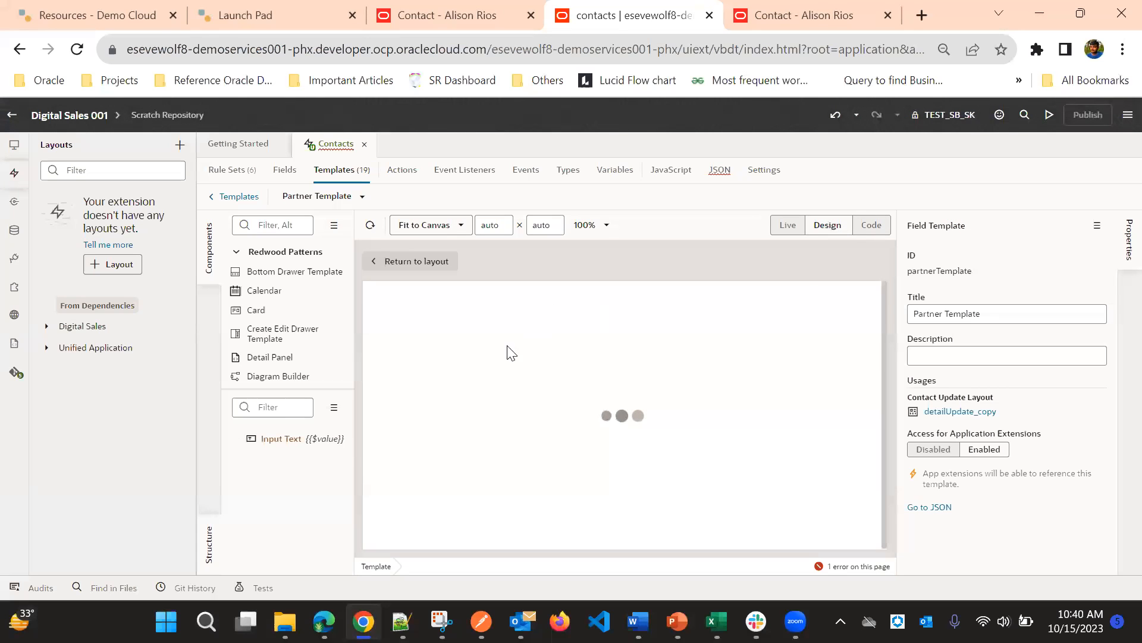
click(868, 225)
click(842, 228)
click(789, 228)
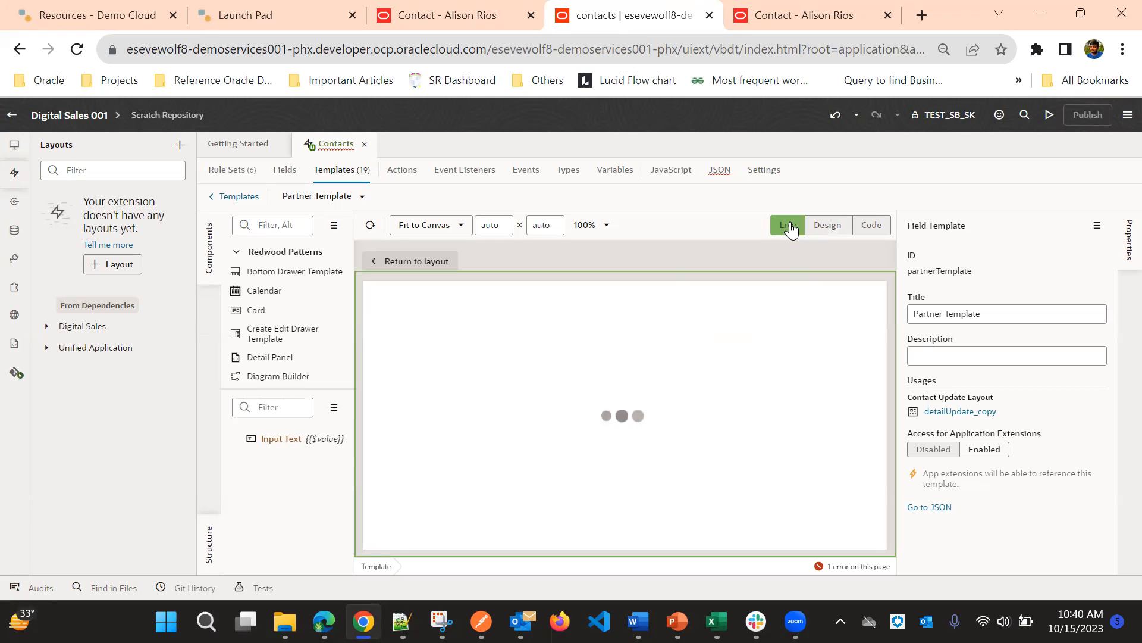
click(833, 237)
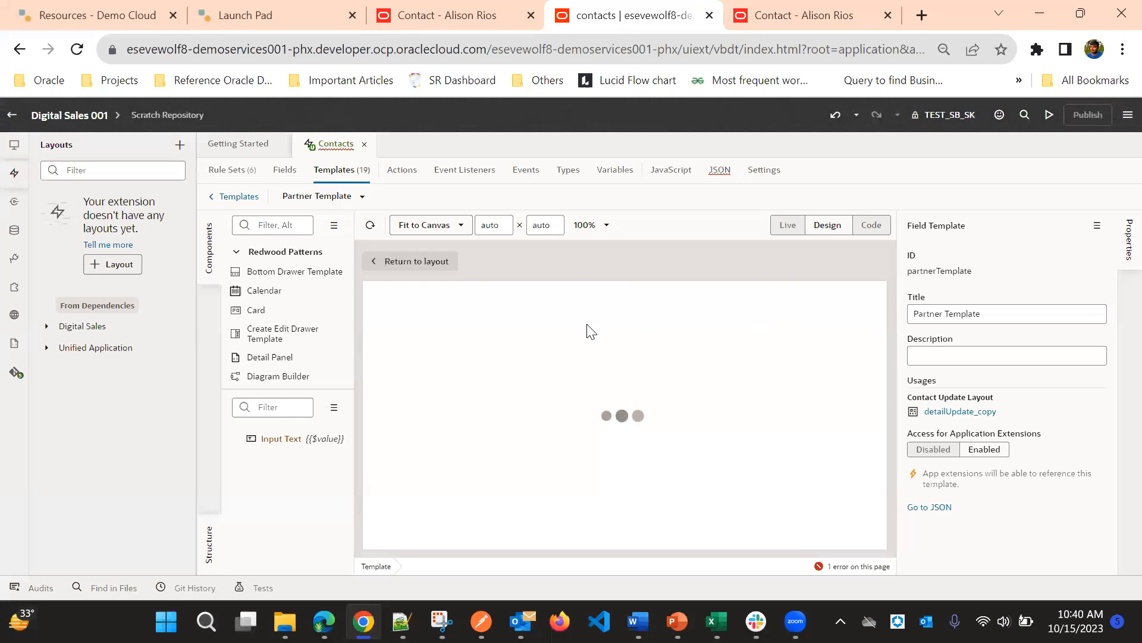
Search the template's component palette for "Adap" and extend the search to the Component Exchange
click(275, 222)
text(Adap)
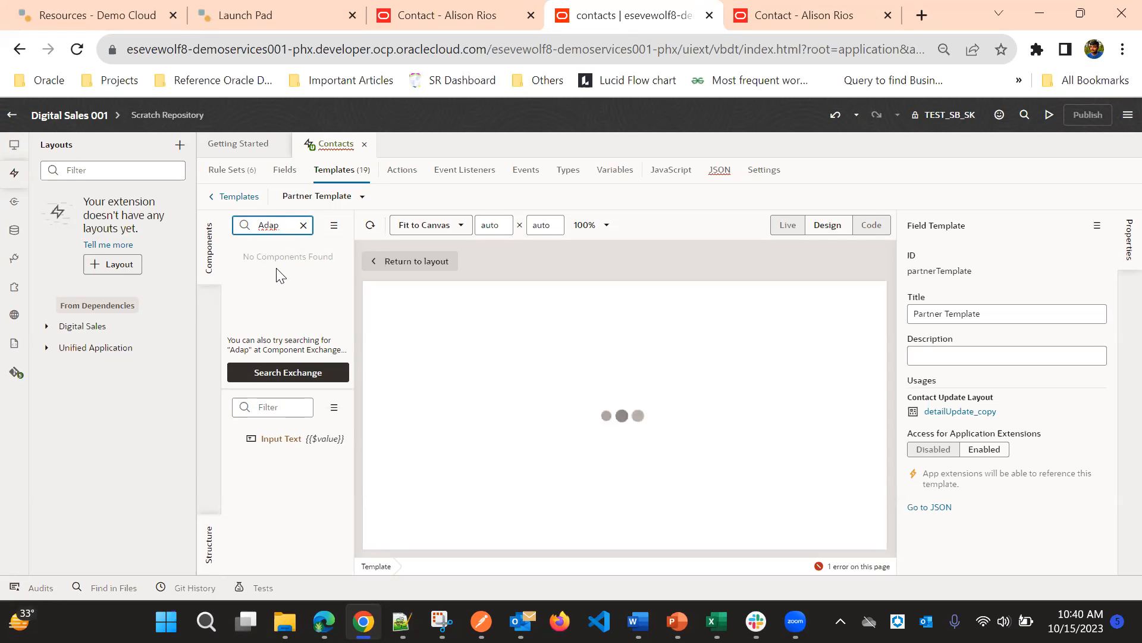
click(297, 373)
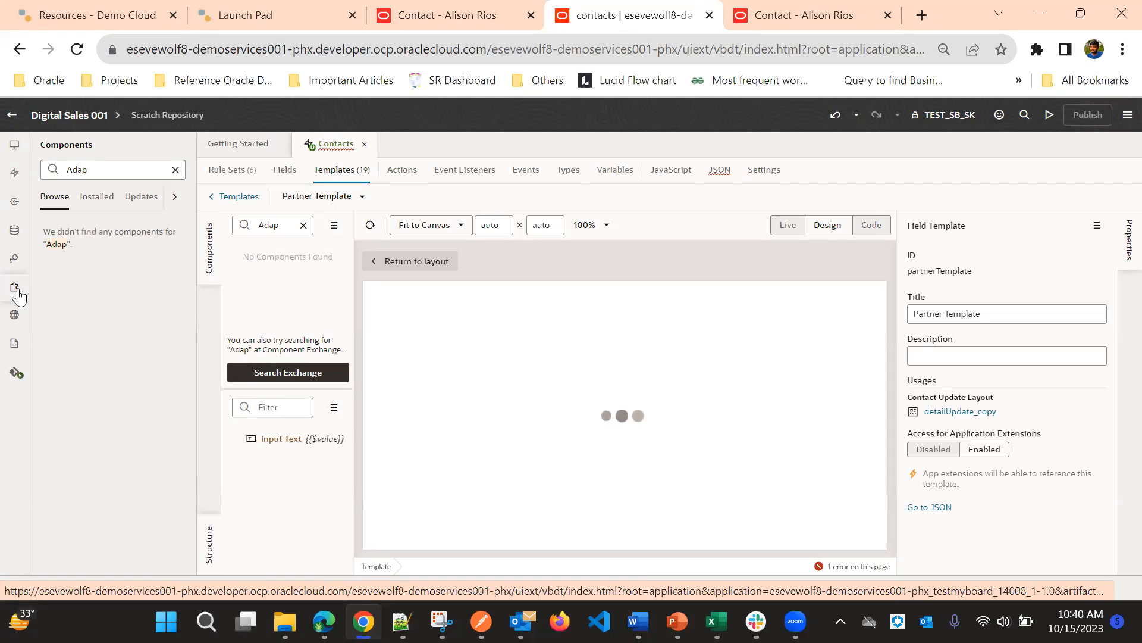
Search the Component Exchange for "Common", check the installed components, then broaden the search to "Com" and review the components
click(99, 170)
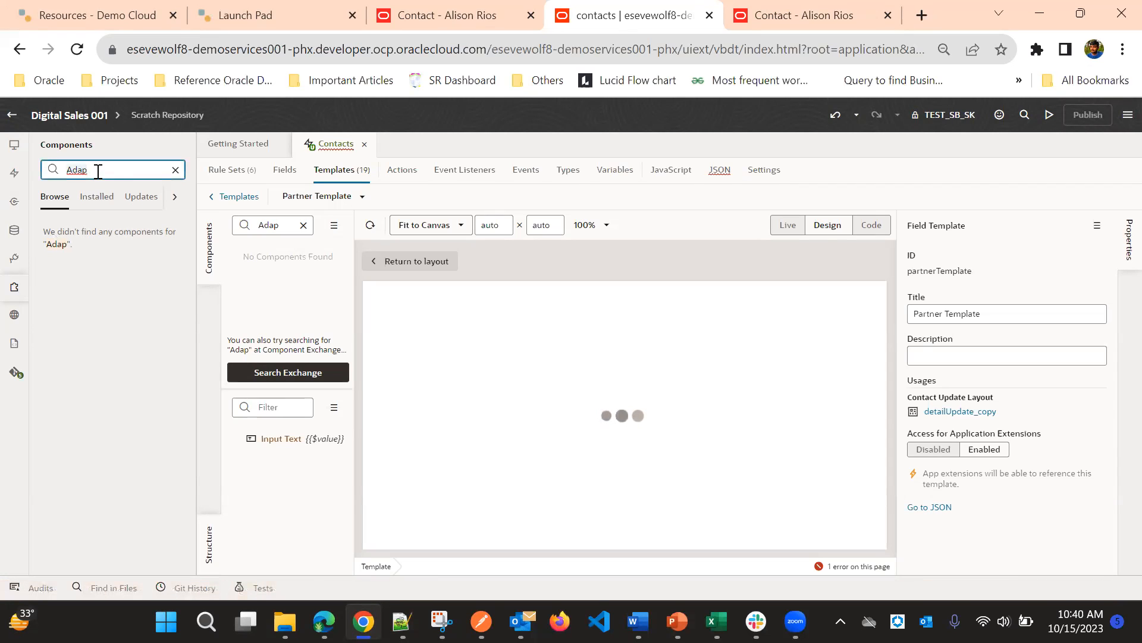
key(ctrl+a)
key(BackSpace)
text(Co)
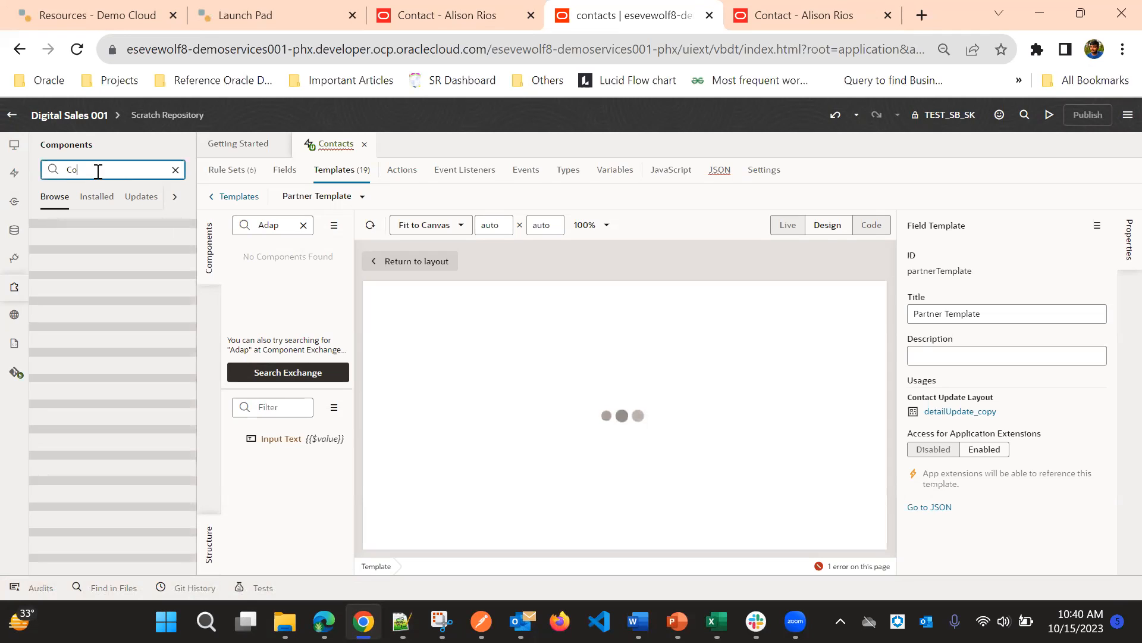
text(mmon)
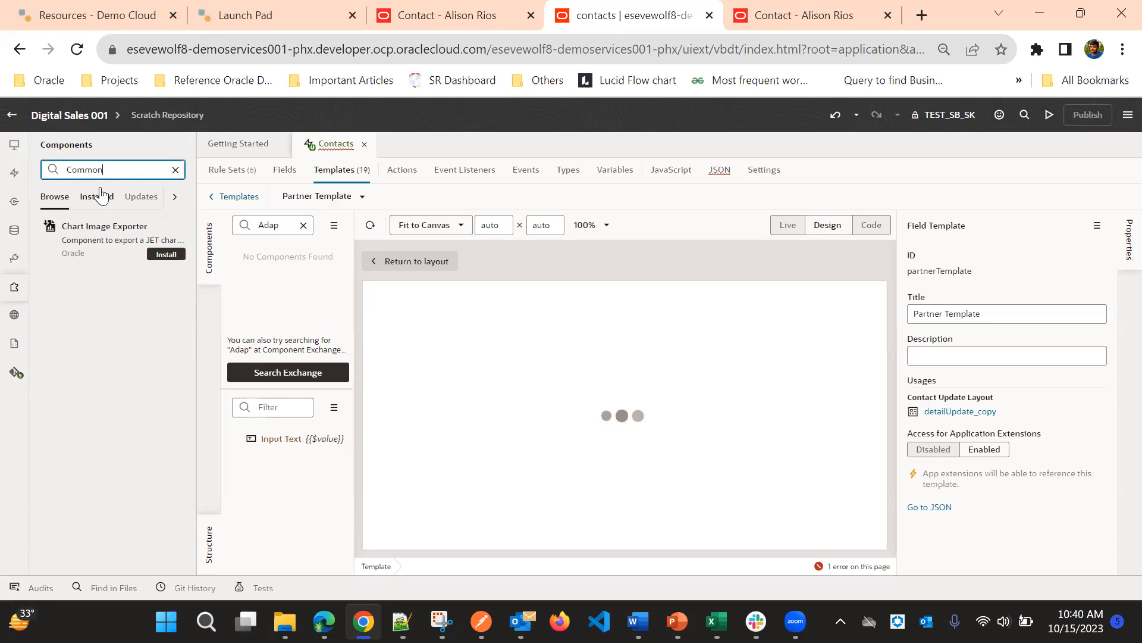
click(95, 198)
click(65, 201)
click(118, 169)
key(BackSpace)
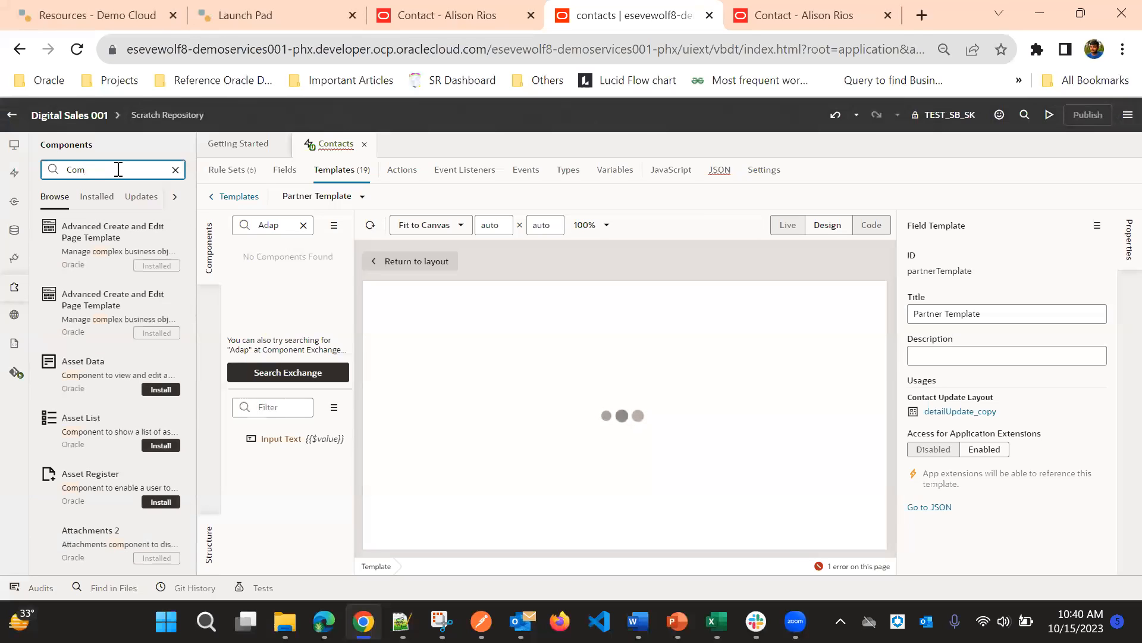
scroll(129, 332, down, 4)
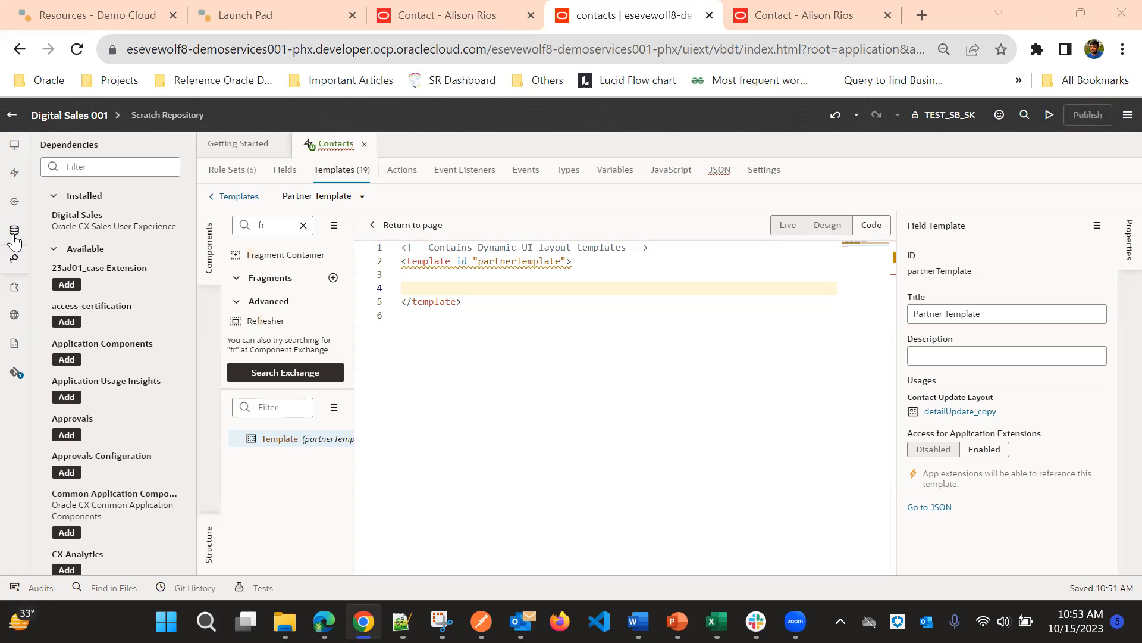
Add the Oracle CX Common Application Components dependency to the extension
click(14, 286)
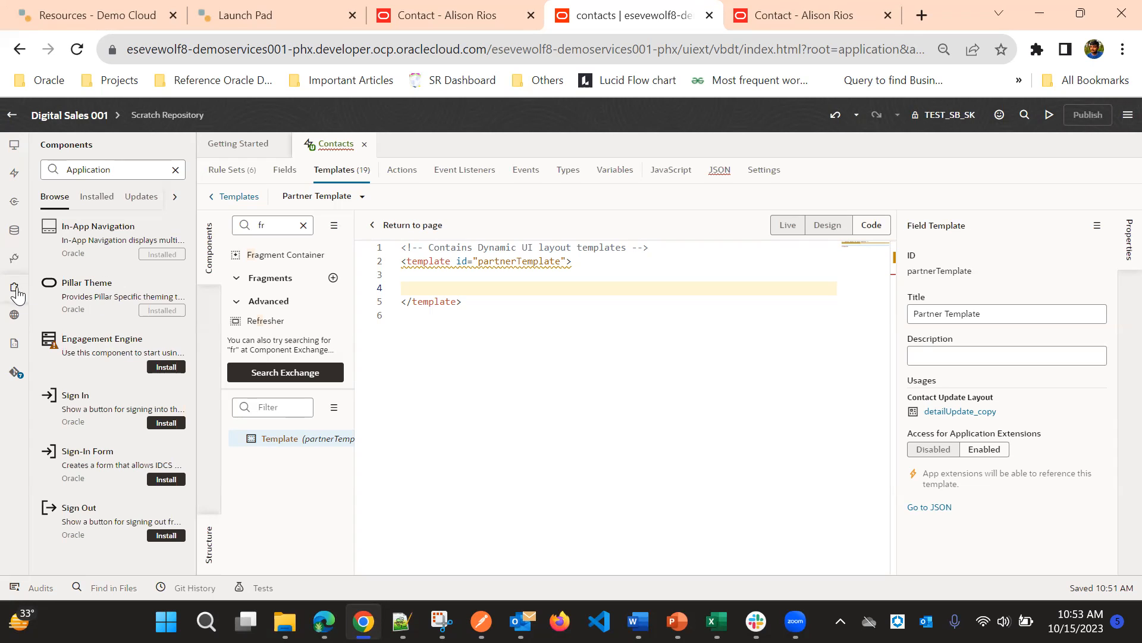
click(13, 291)
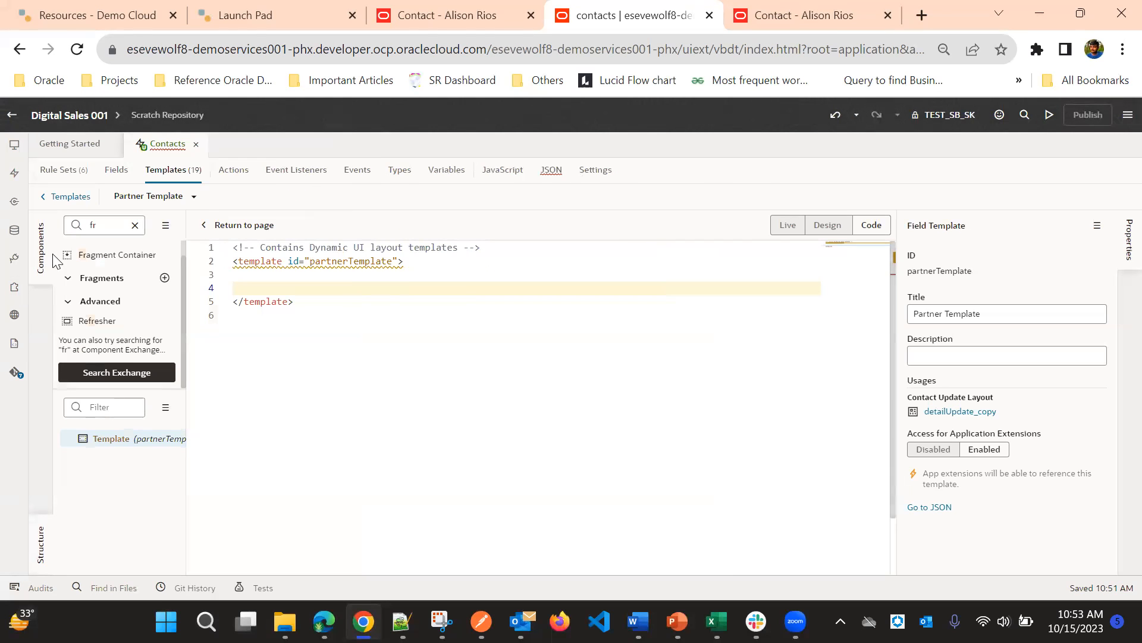
click(12, 260)
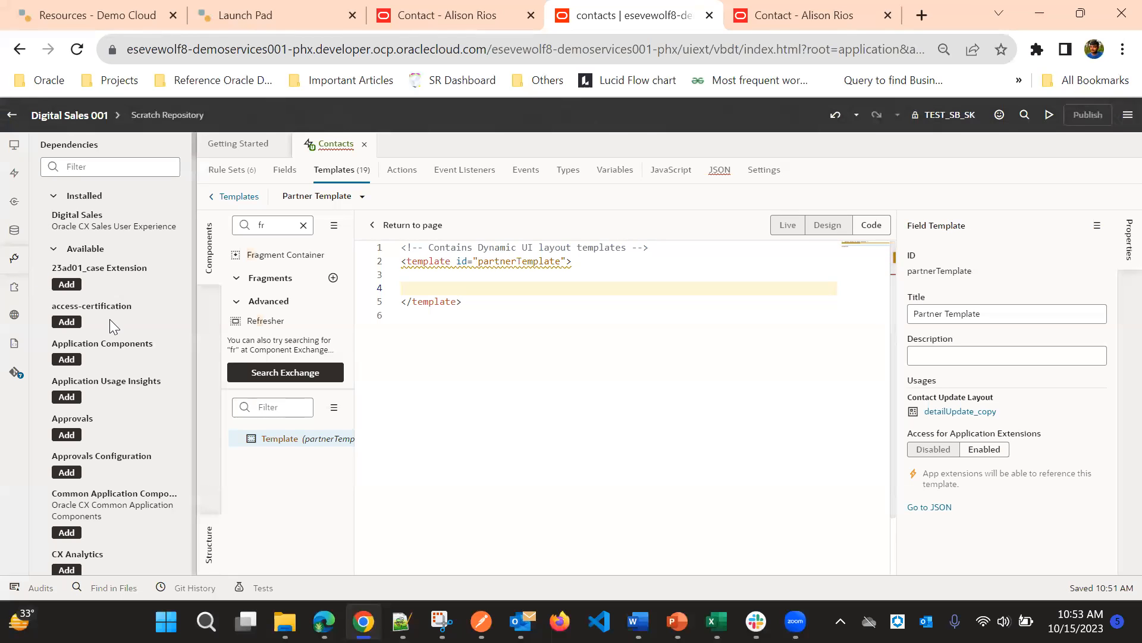
scroll(103, 310, down, 2)
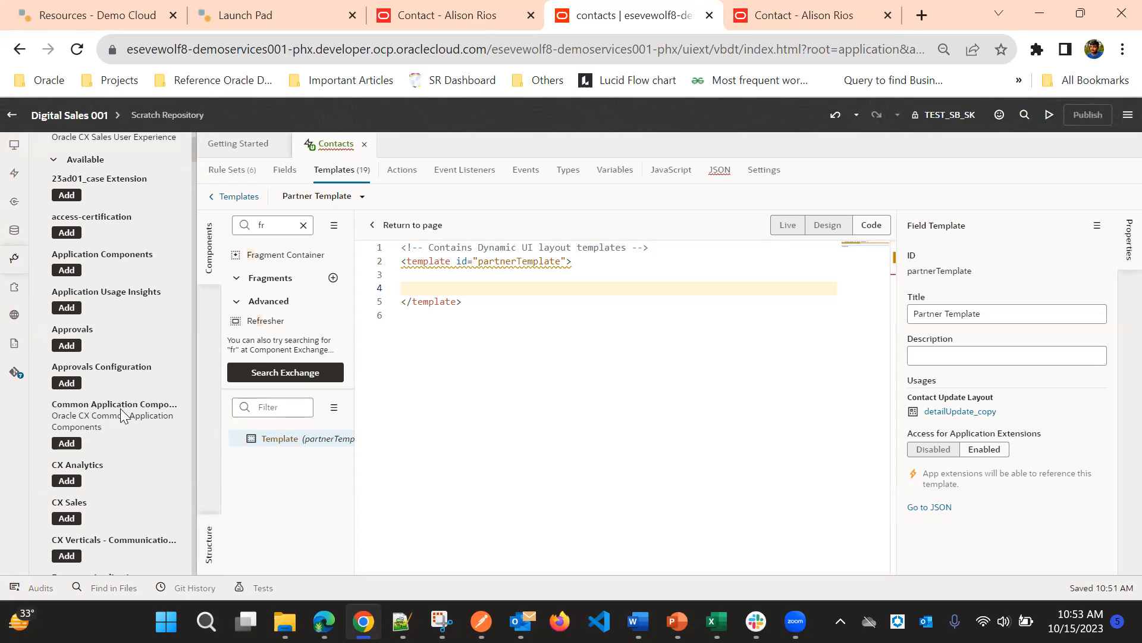
click(67, 444)
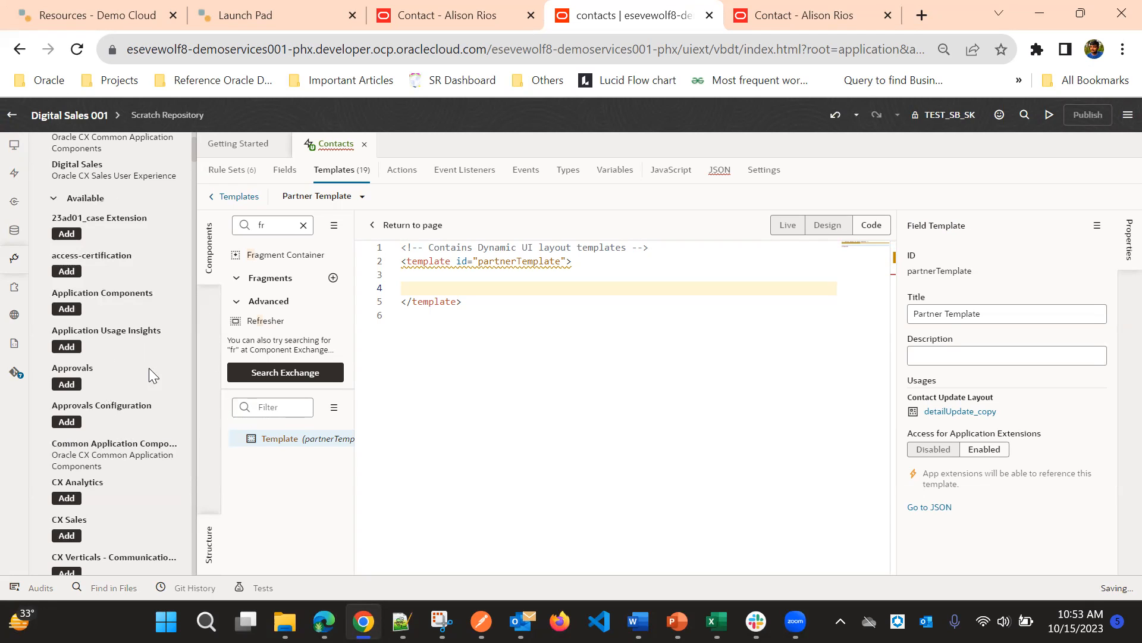
drag(194, 149, 125, 37)
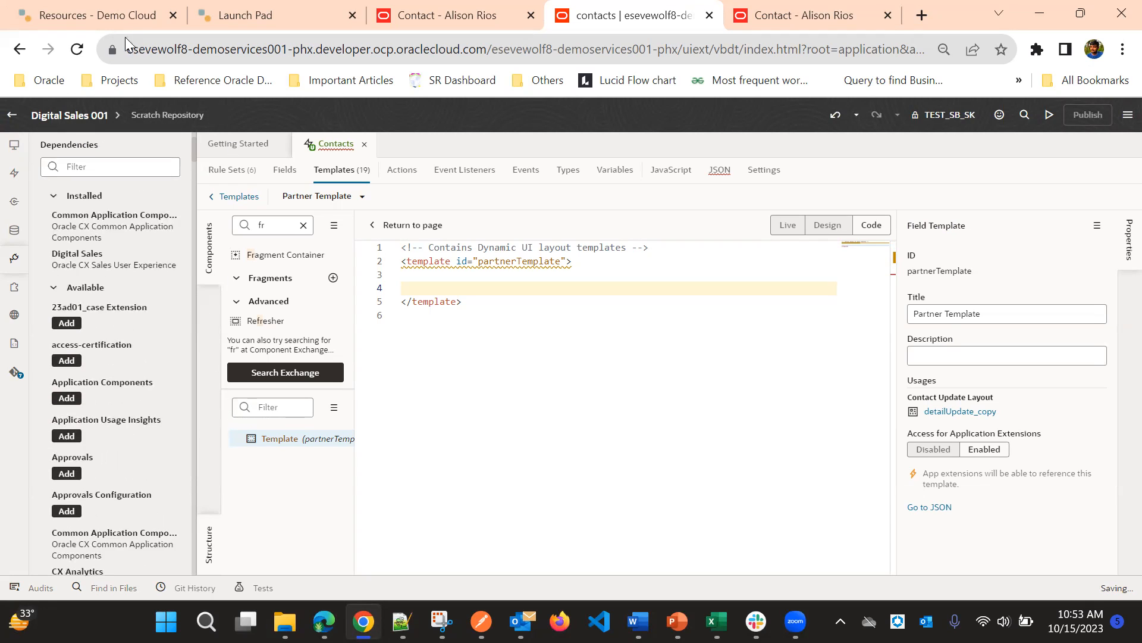
Replace the component palette's filter text with "Ada" to look for the picker fragment
click(304, 228)
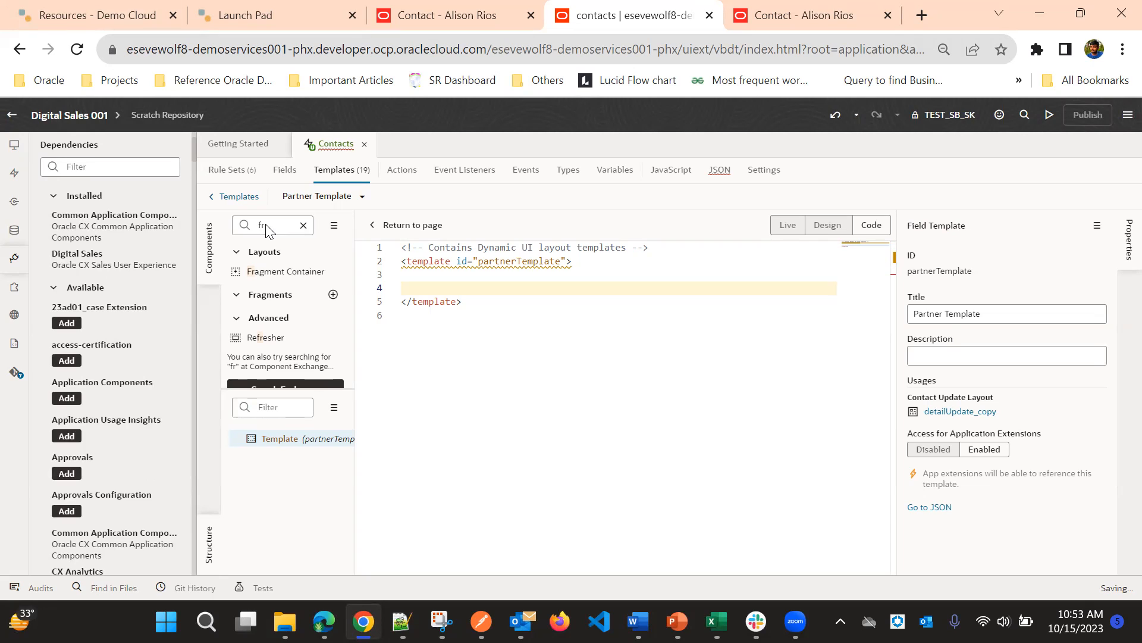
click(270, 225)
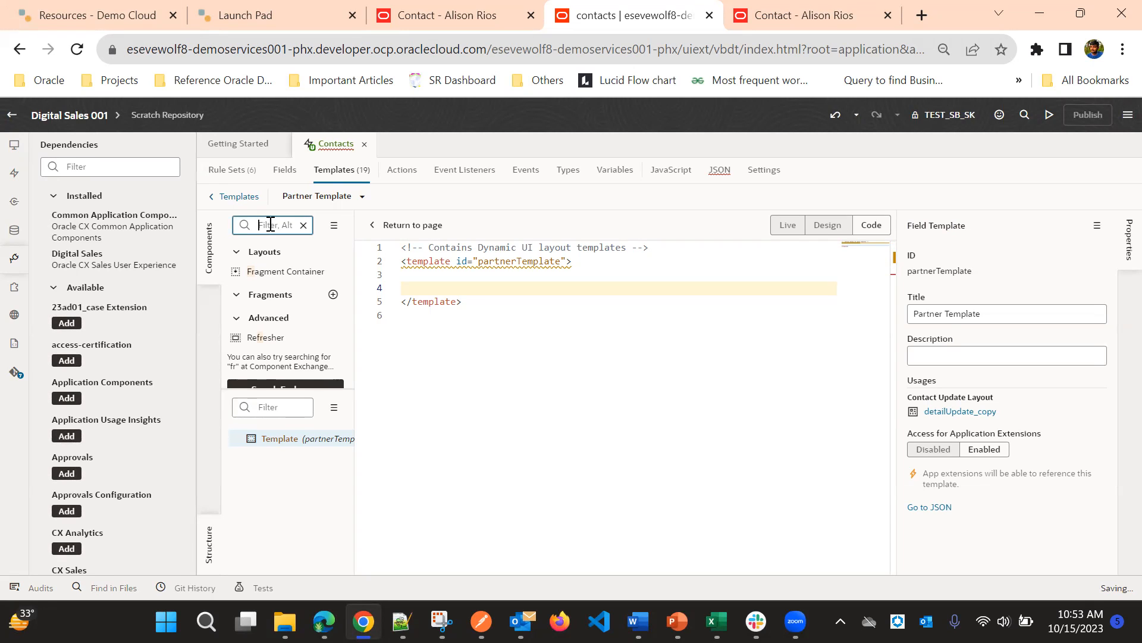
text(Ad)
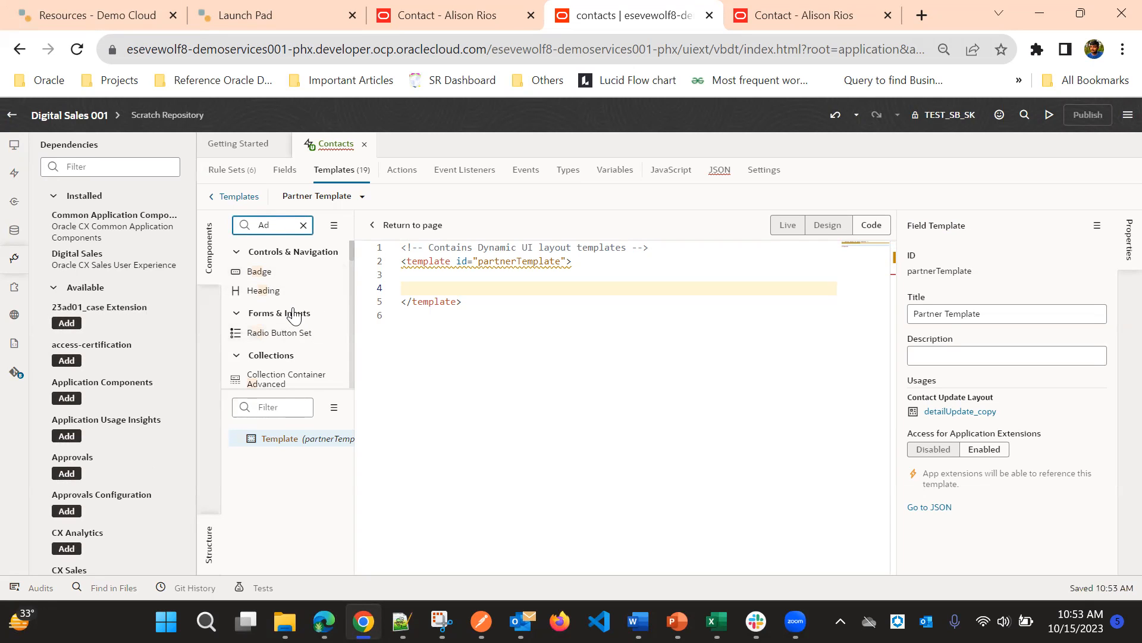
text(a)
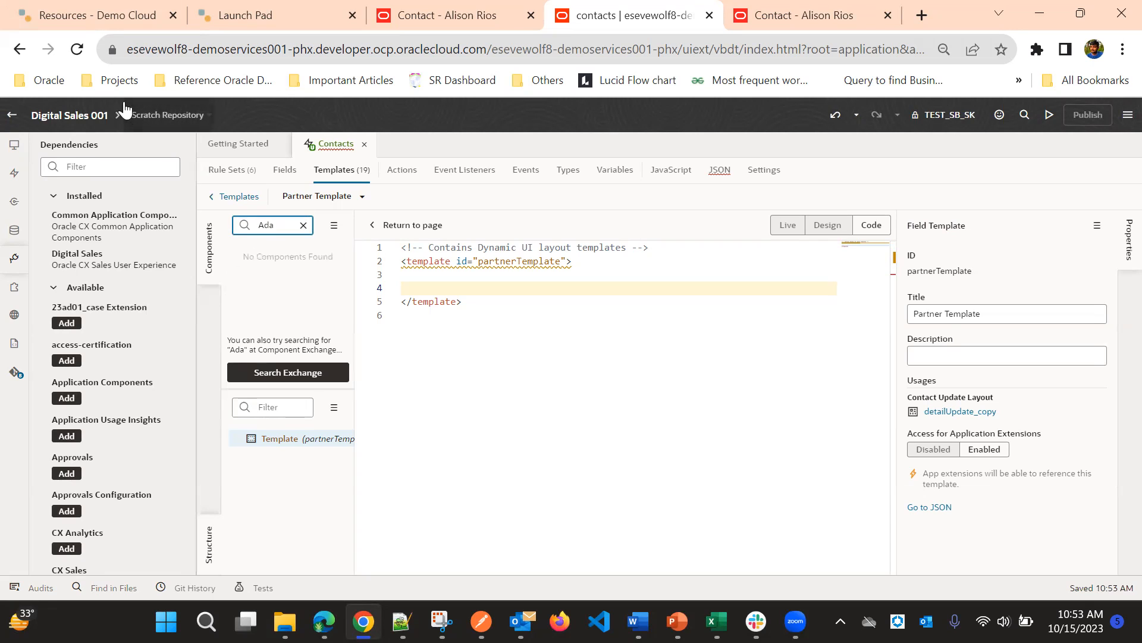
Reload the page and filter the component palette for "Ada" again to find the Adaptive Picker fragment
click(77, 49)
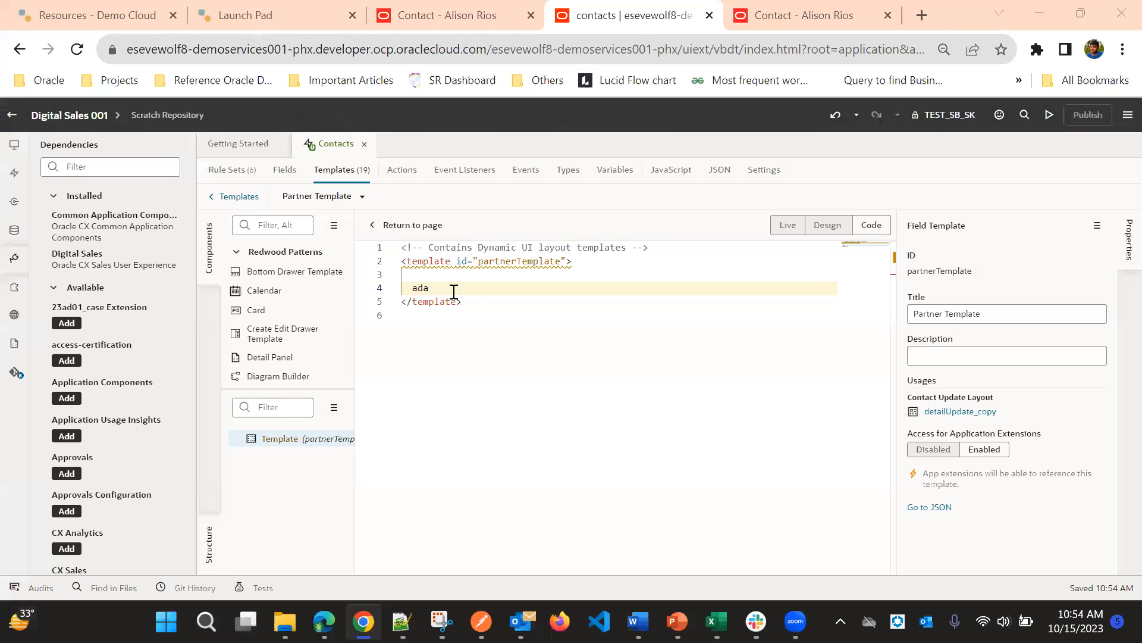
click(271, 225)
text(Ad)
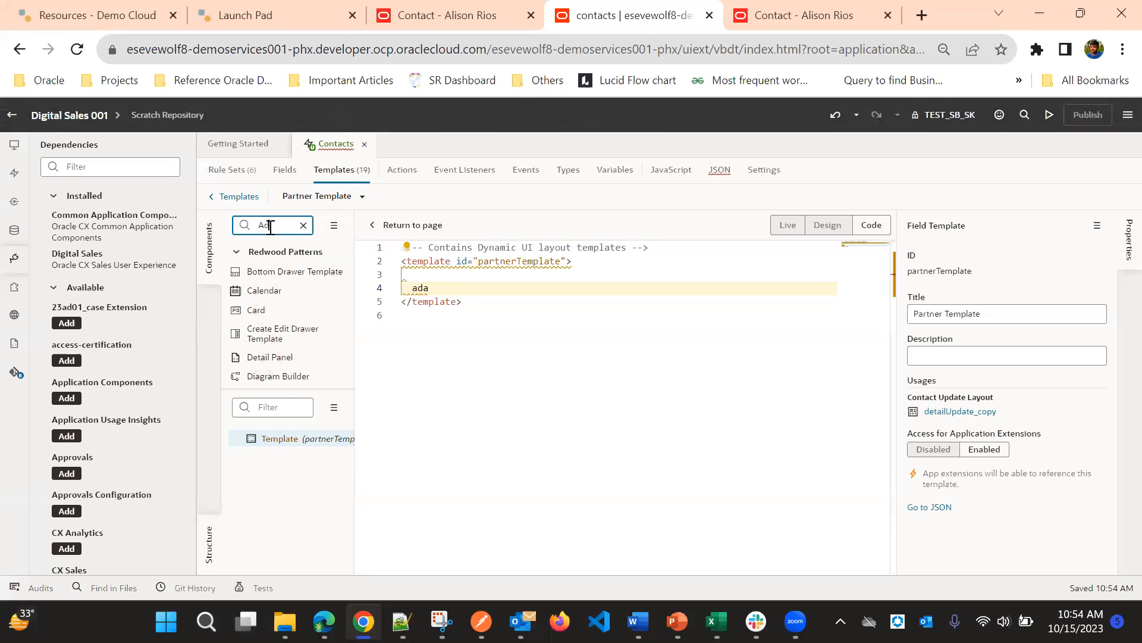
text(a)
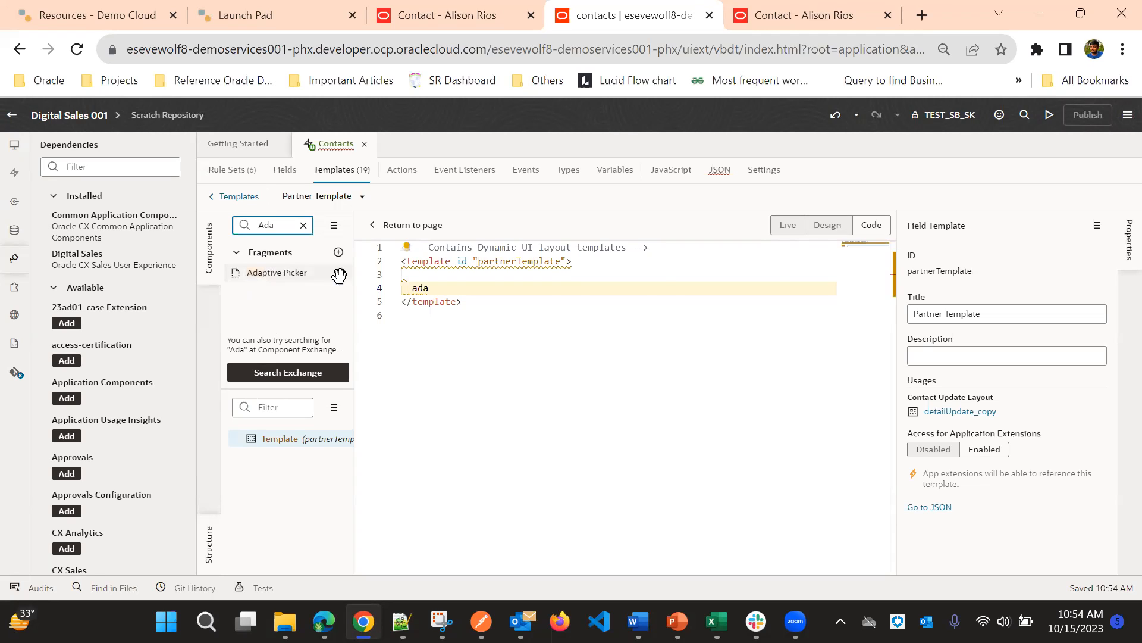
Remove the stray "ada" text from the Partner Template code and insert the Adaptive Picker fragment into the code
click(827, 227)
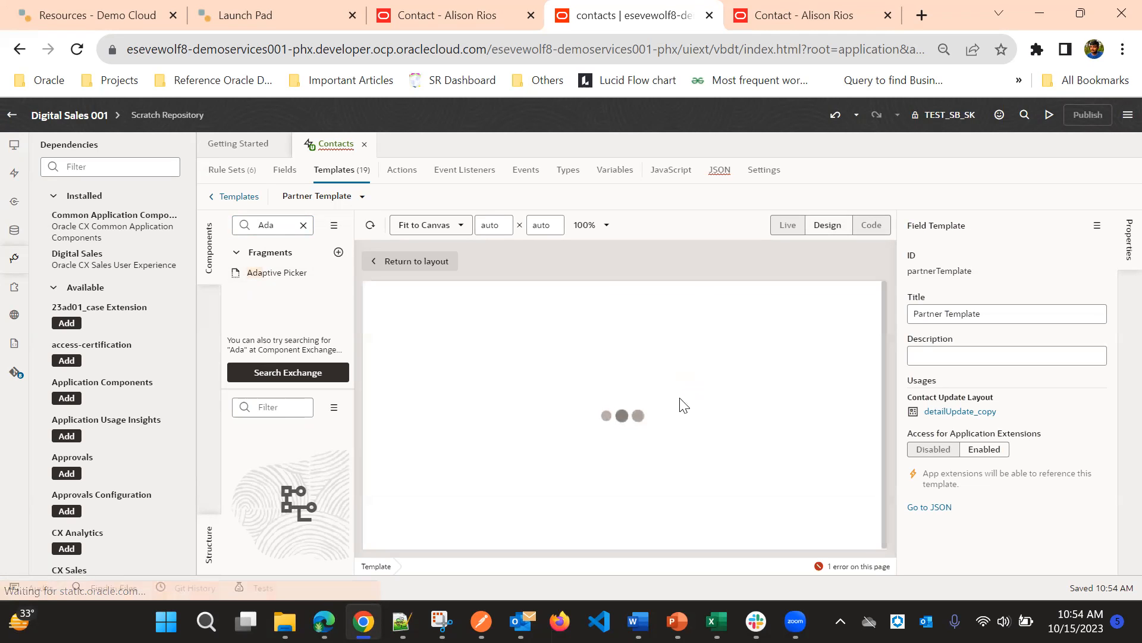
click(872, 225)
click(409, 280)
key(BackSpace)
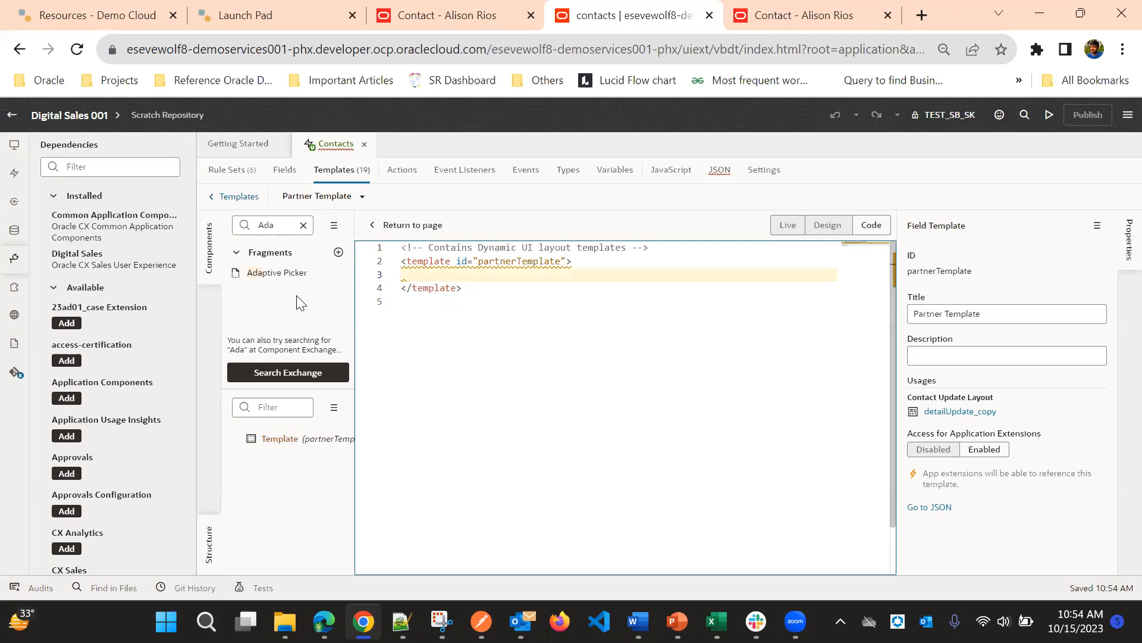
drag(290, 275, 415, 274)
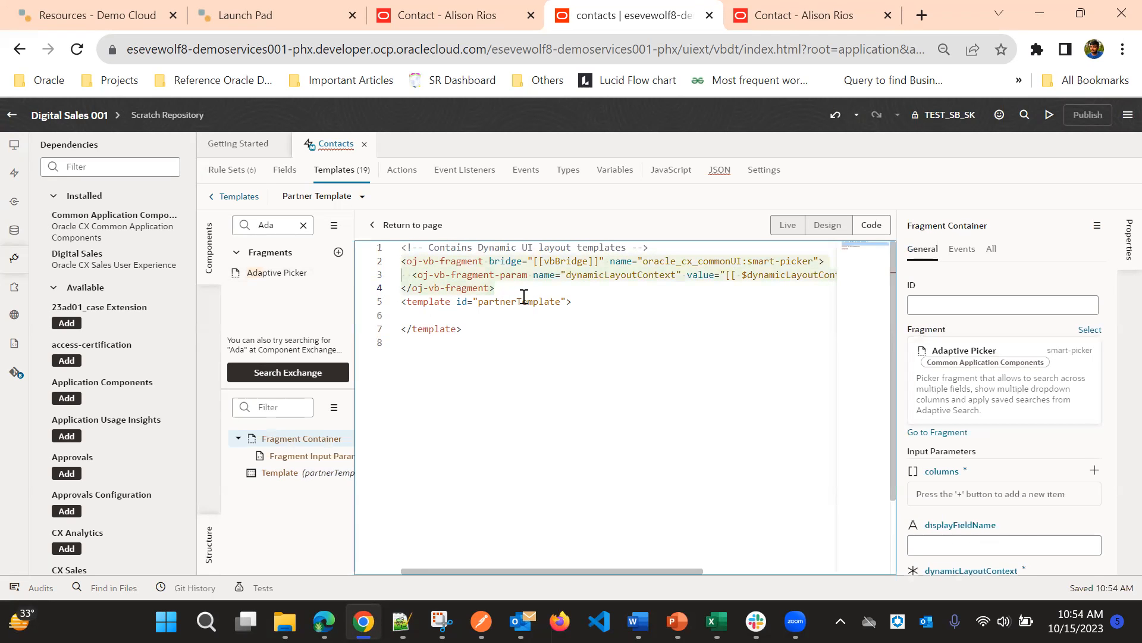
Move the opening partnerTemplate tag above the Adaptive Picker fragment so the template encloses it, followed by a blank line
drag(575, 303, 397, 311)
key(ctrl+c)
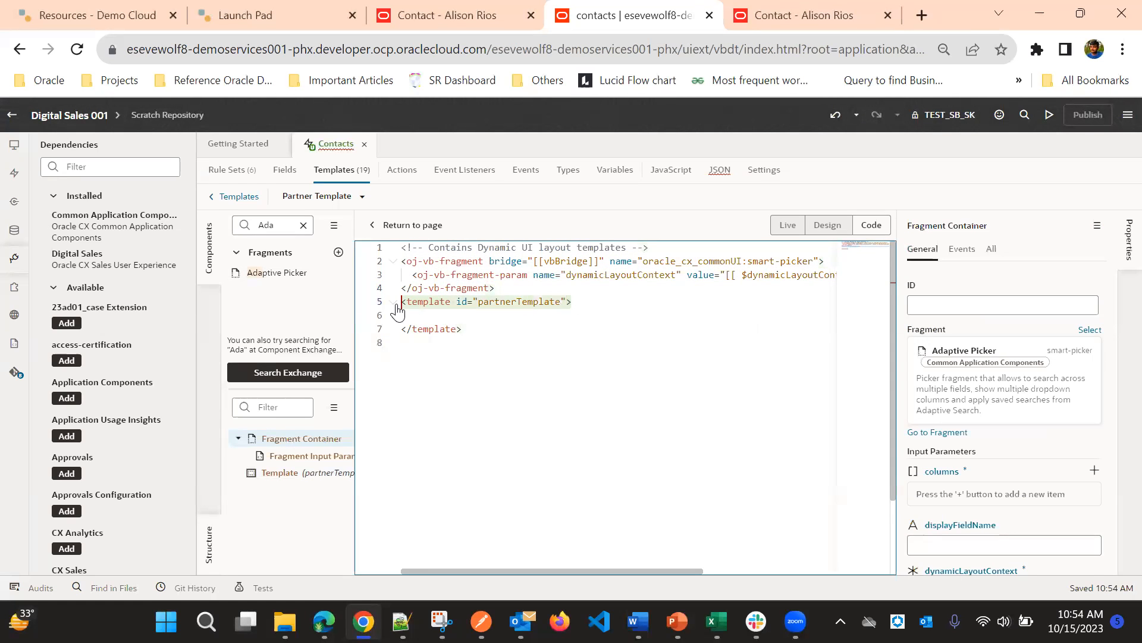
key(BackSpace)
click(669, 246)
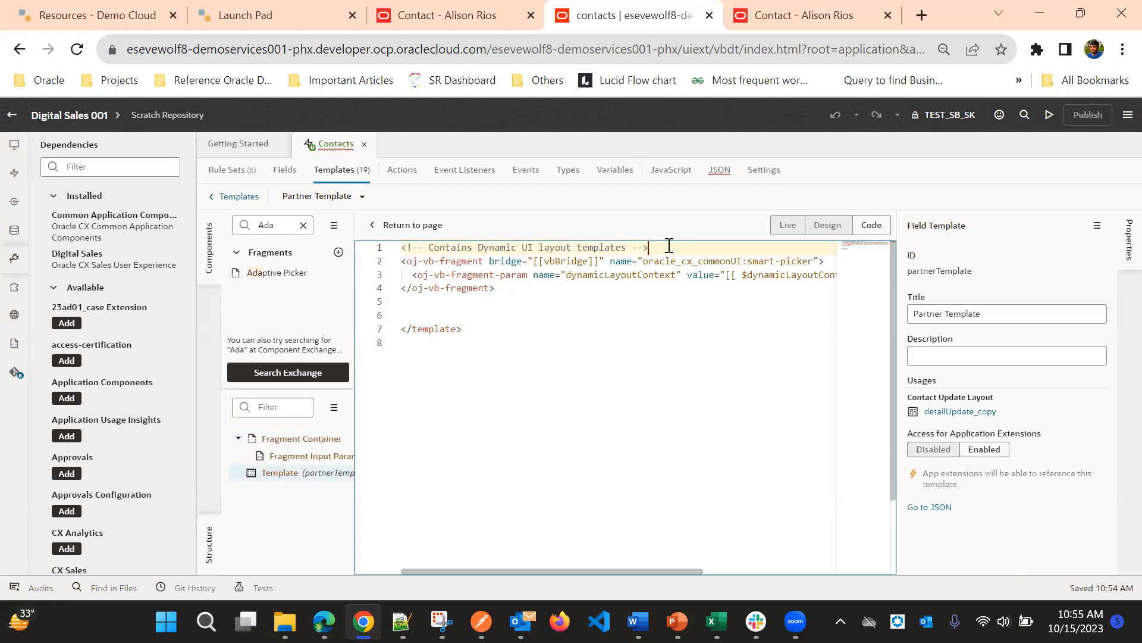
key(Return)
key(ctrl+v)
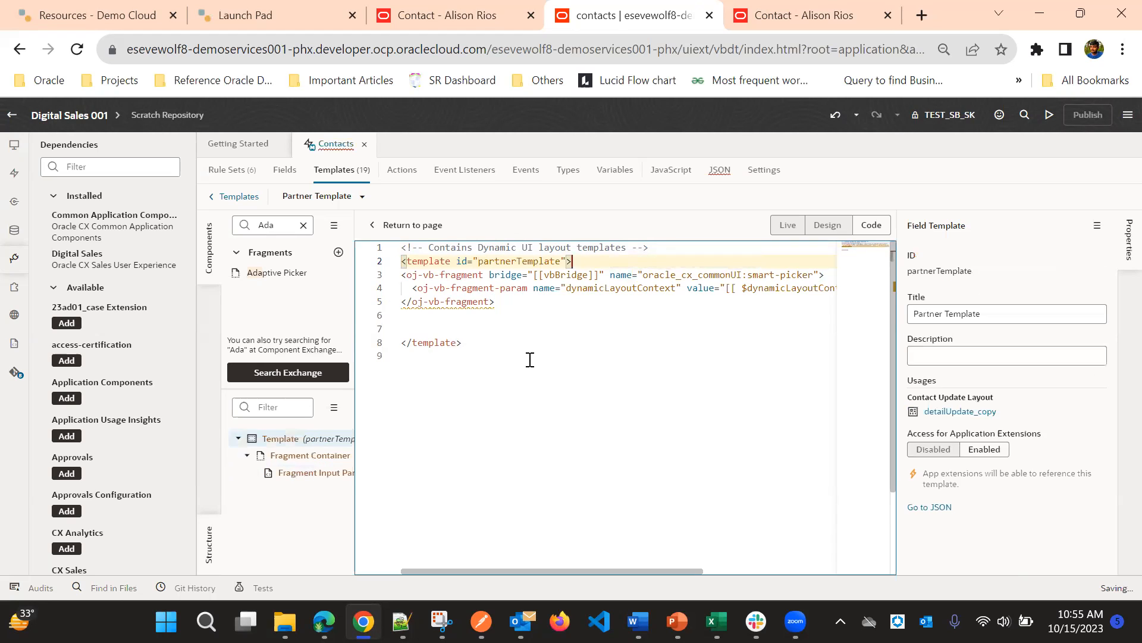
key(Return)
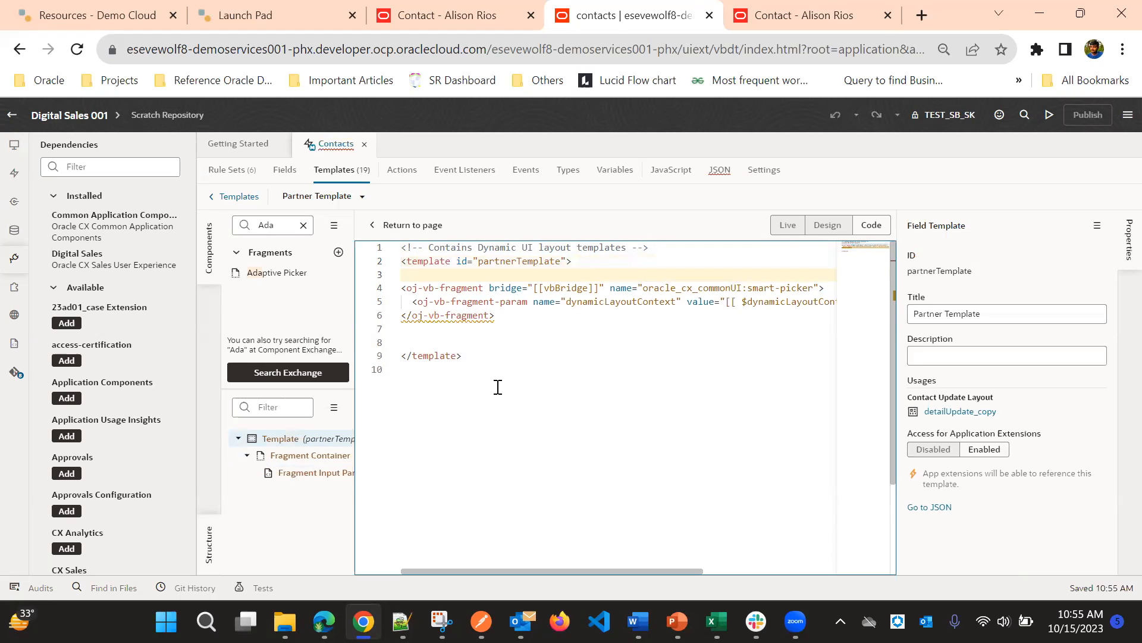
Check the Partner Template in the design view and return to its code
click(819, 229)
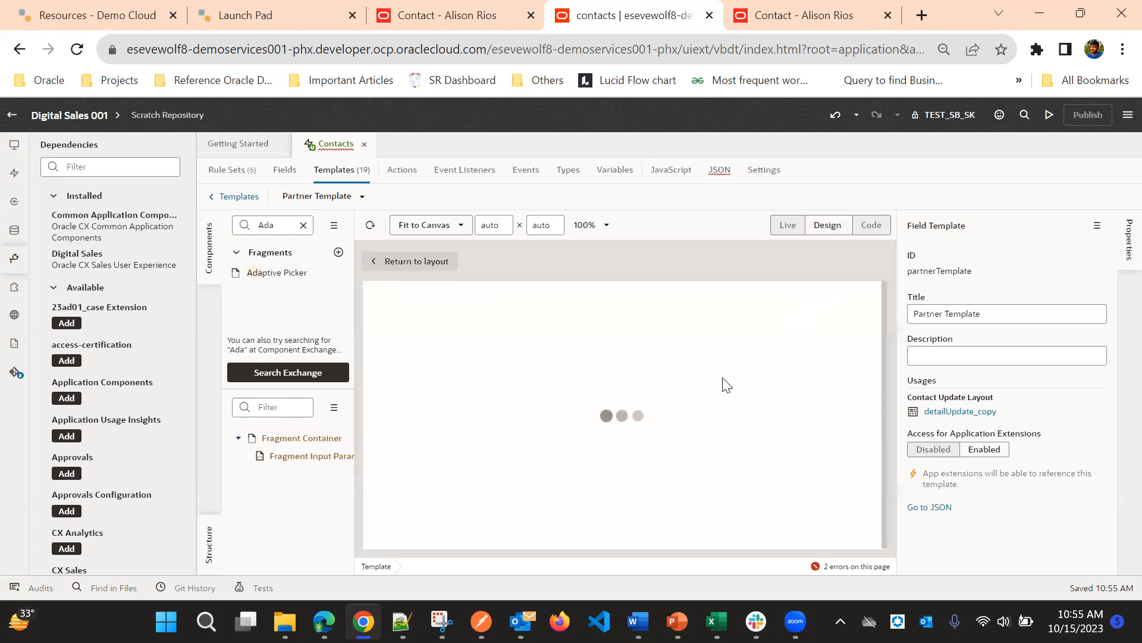
click(868, 226)
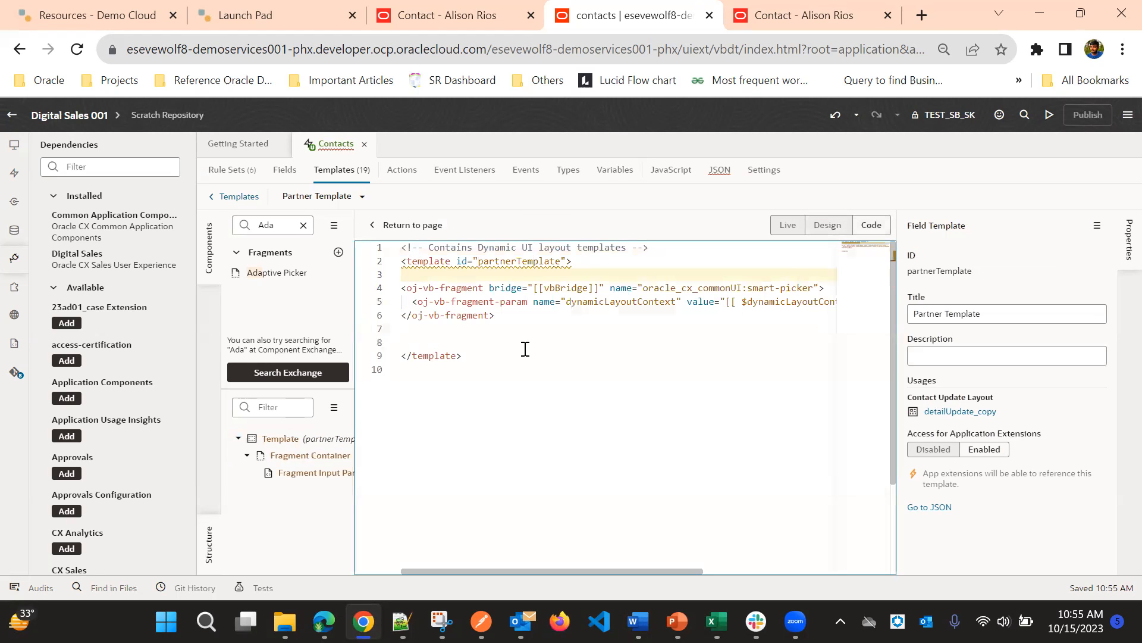
click(830, 226)
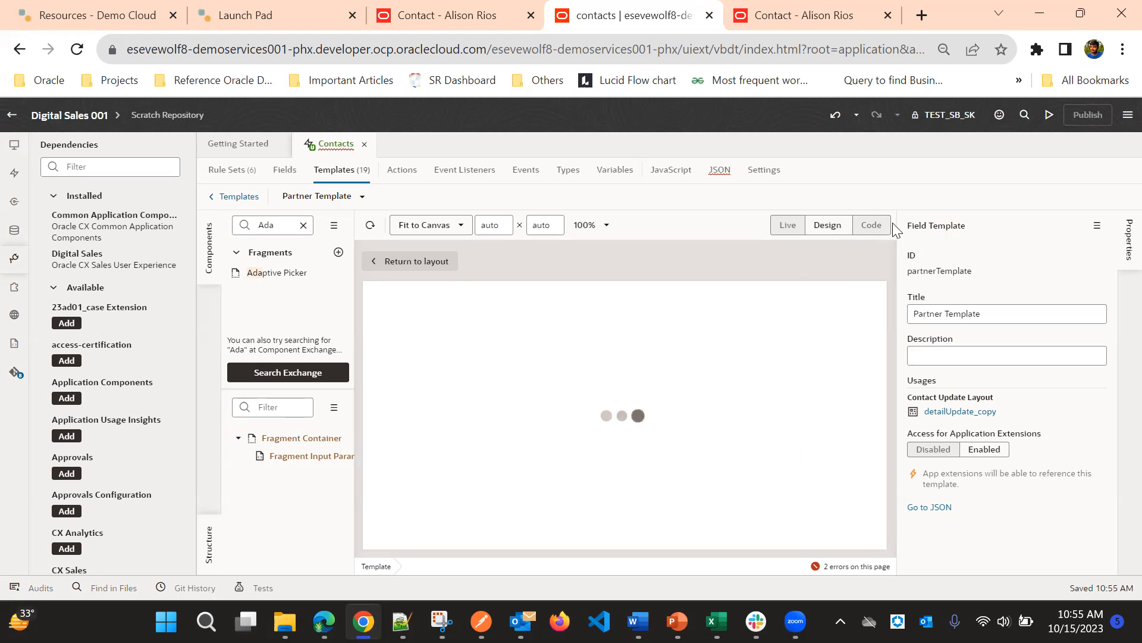
click(871, 225)
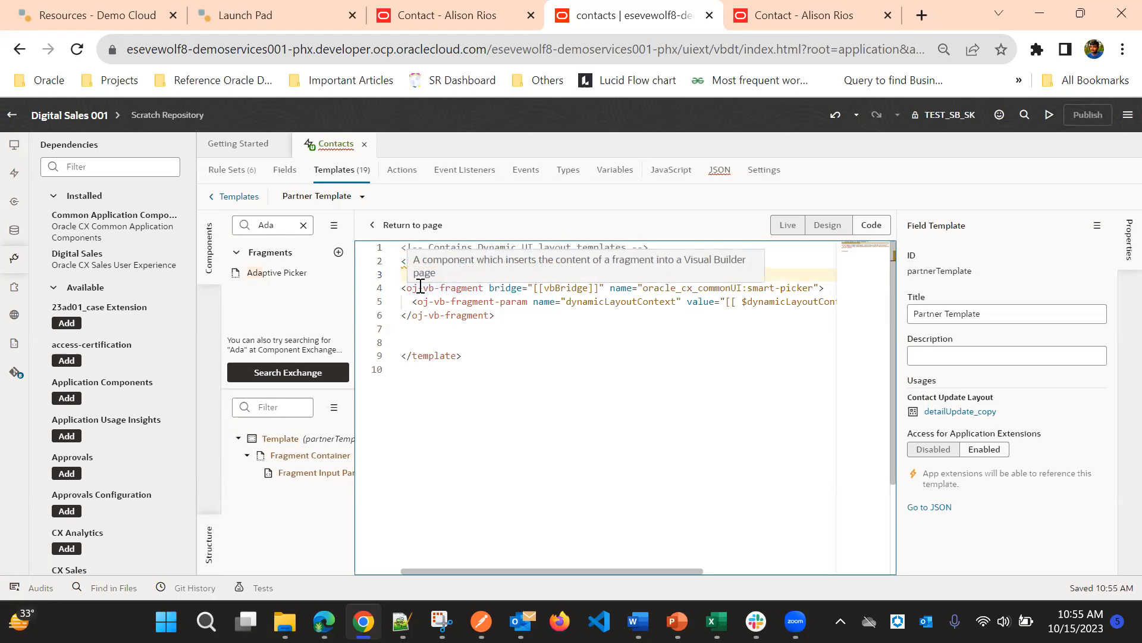
Set the ID of the Adaptive Picker's fragment container to PrimaryPartner
click(446, 288)
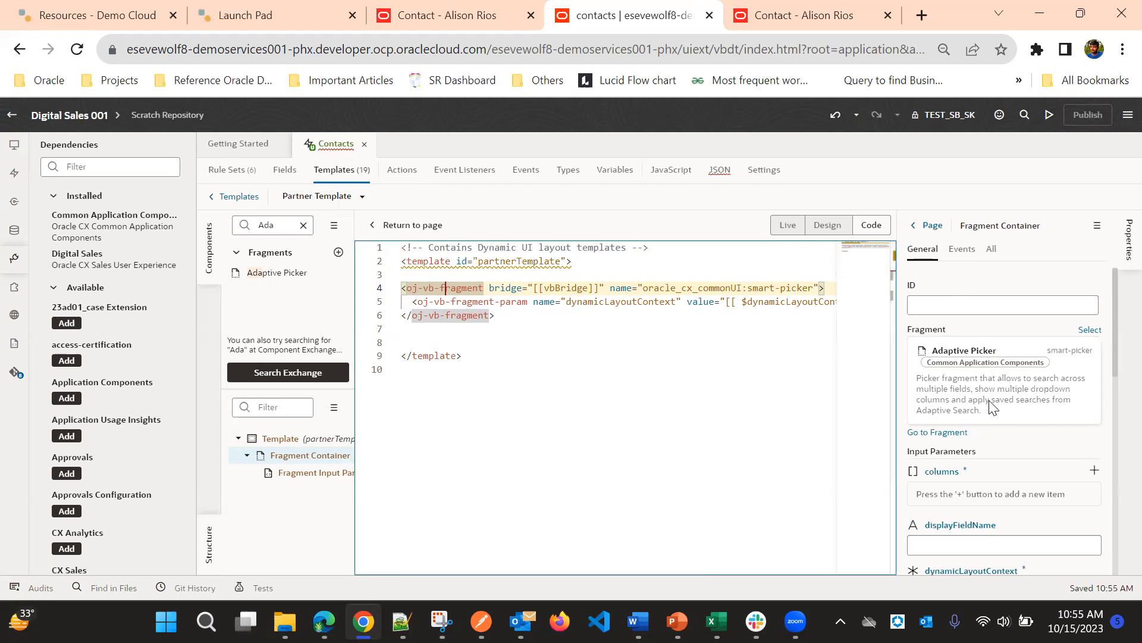
click(955, 307)
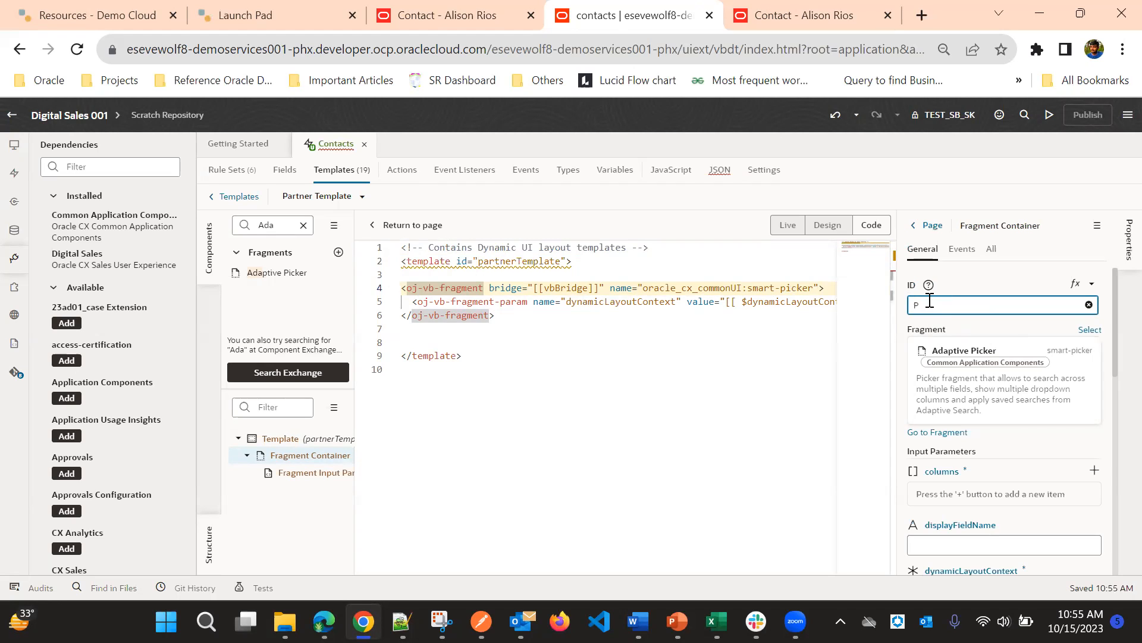
text(Primary Partner)
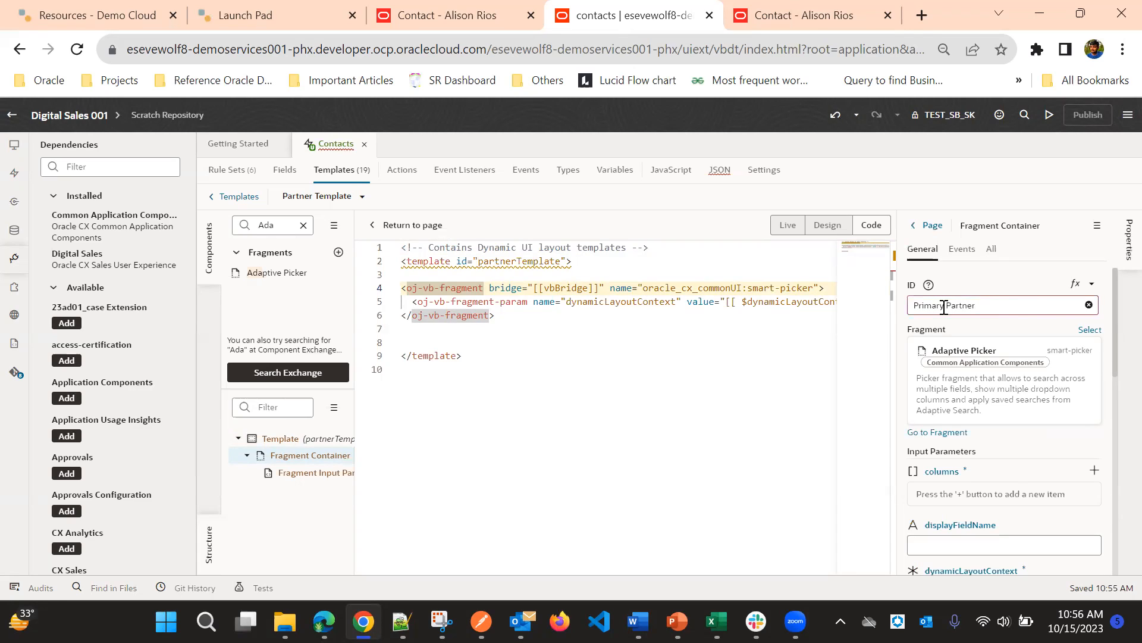
click(944, 305)
key(BackSpace)
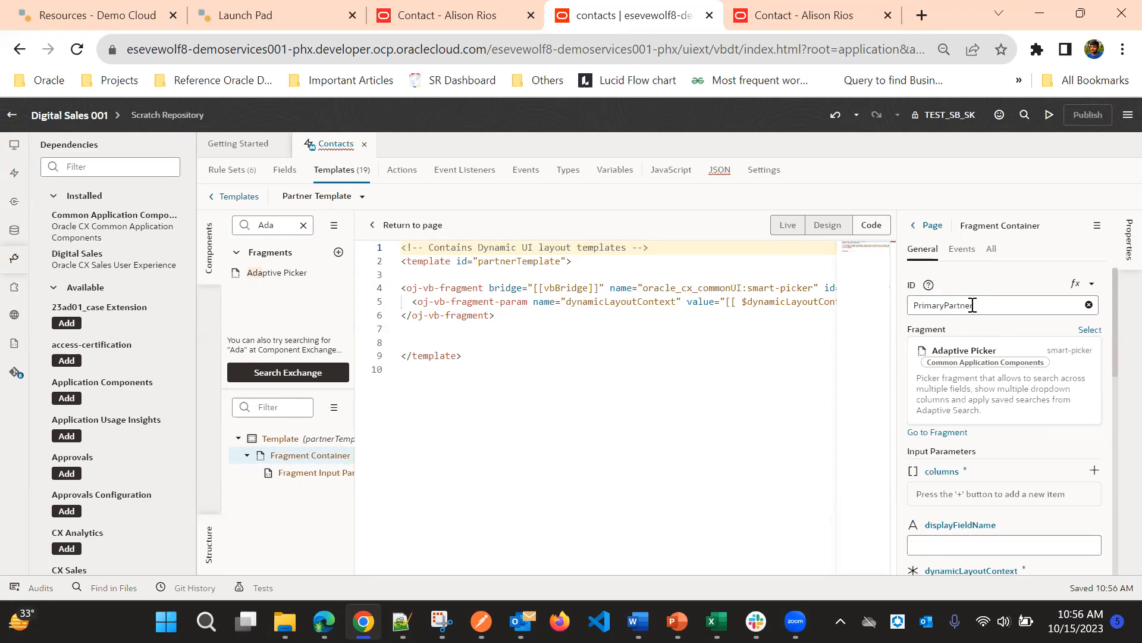
Review the fragment's input parameters, including columns, displayFieldName, dynamicLayoutContext, entityName and filterCriteria
scroll(1004, 326, down, 2)
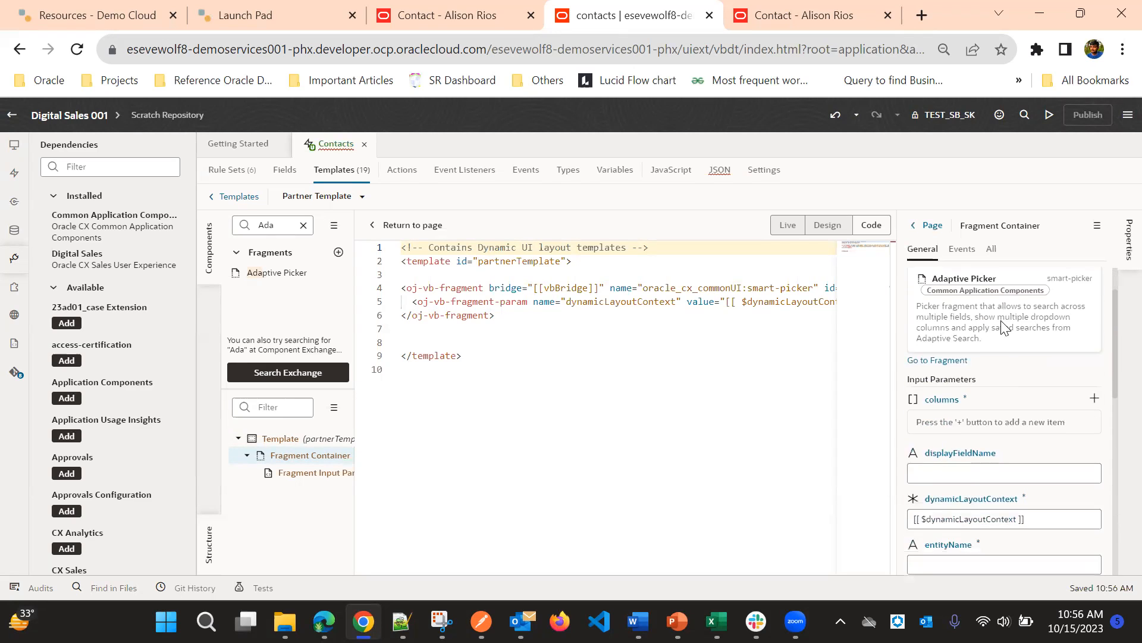
scroll(1005, 327, down, 1)
scroll(999, 379, up, 3)
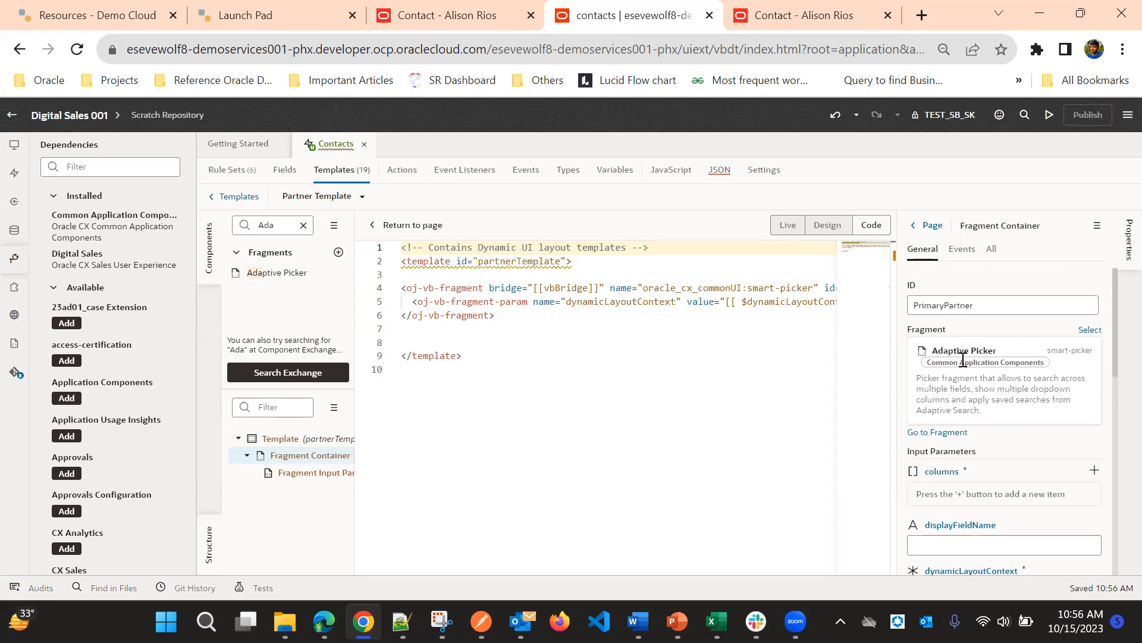
scroll(983, 449, down, 2)
scroll(976, 444, up, 2)
scroll(947, 384, down, 2)
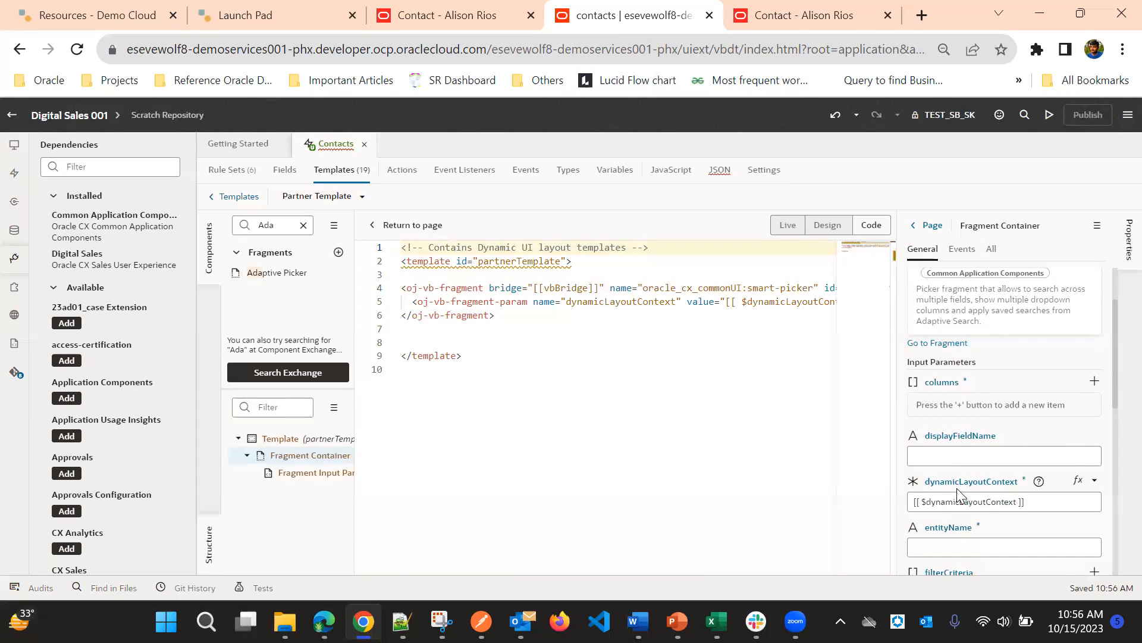
scroll(957, 488, down, 1)
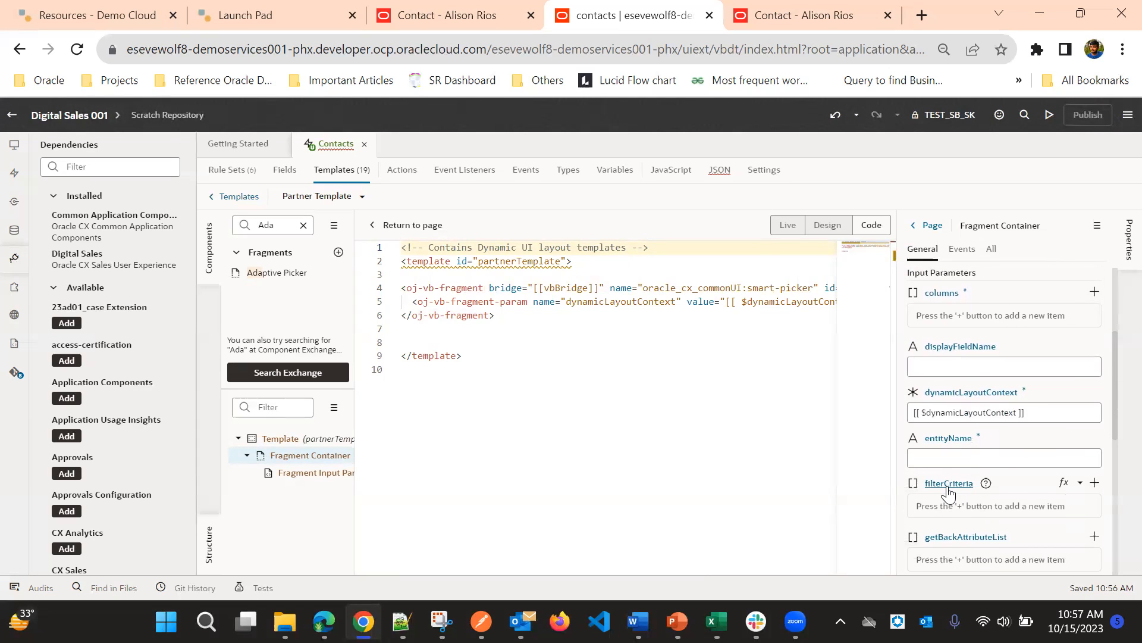
scroll(948, 492, up, 1)
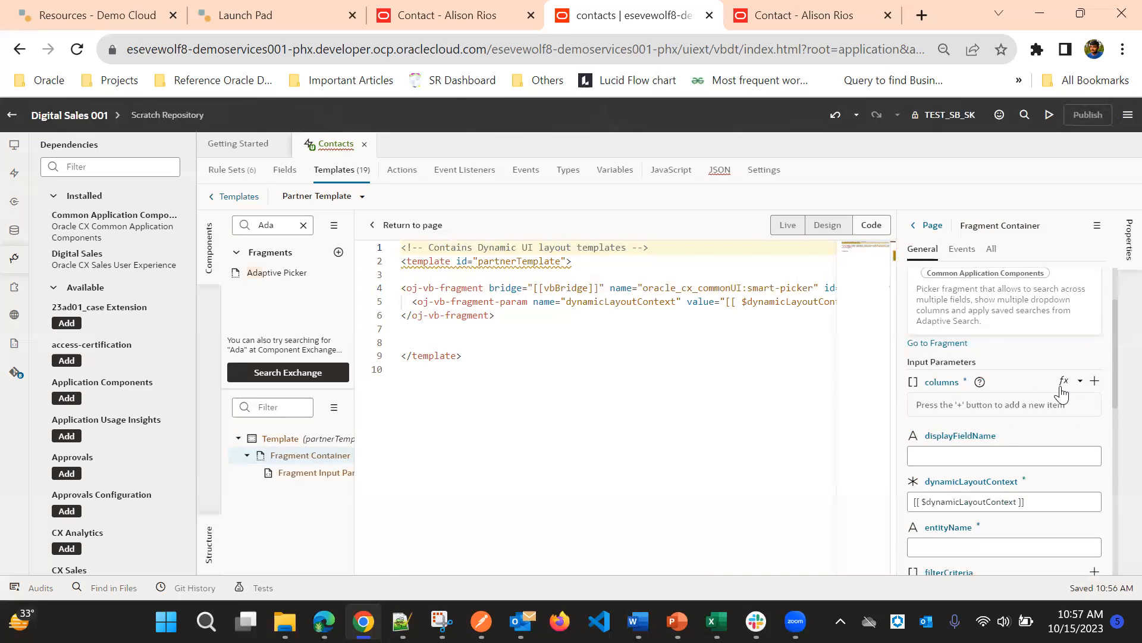
Add an empty first item to the fragment's columns parameter
click(1095, 383)
click(982, 410)
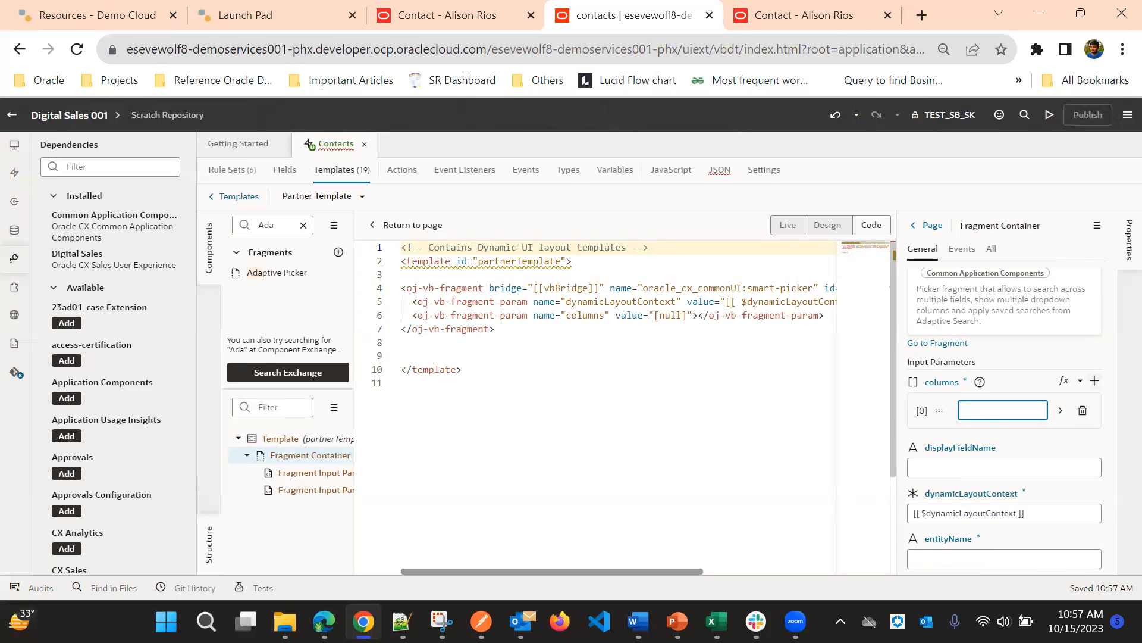
key(alt+Tab)
key(alt+Tab)
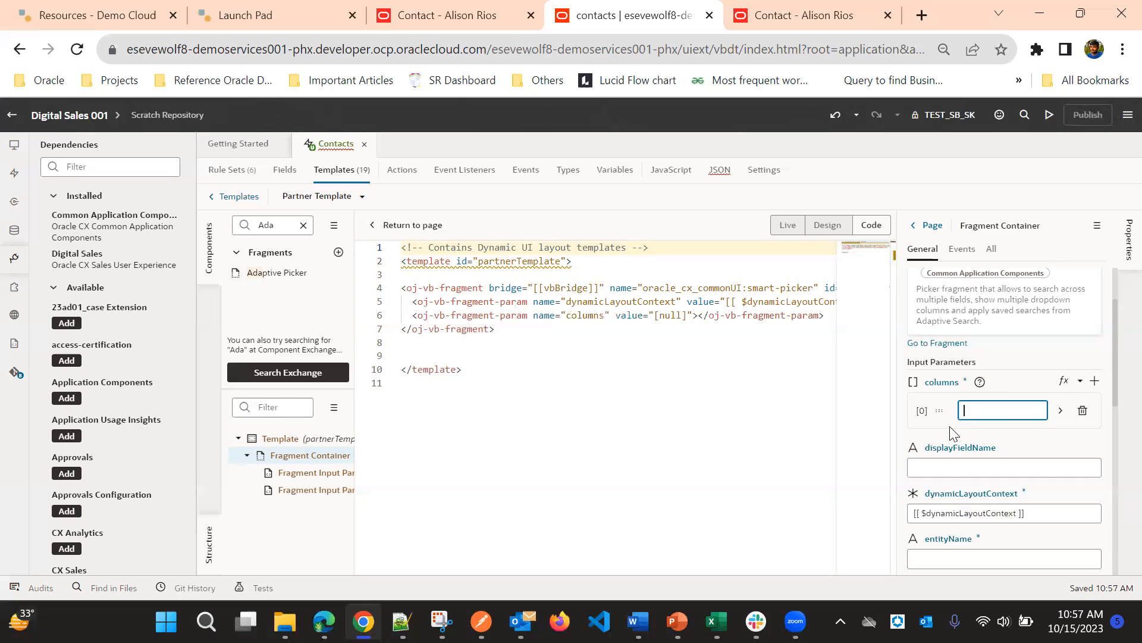
Leave the contact page in the other browser tab and open Setup and Maintenance
click(419, 8)
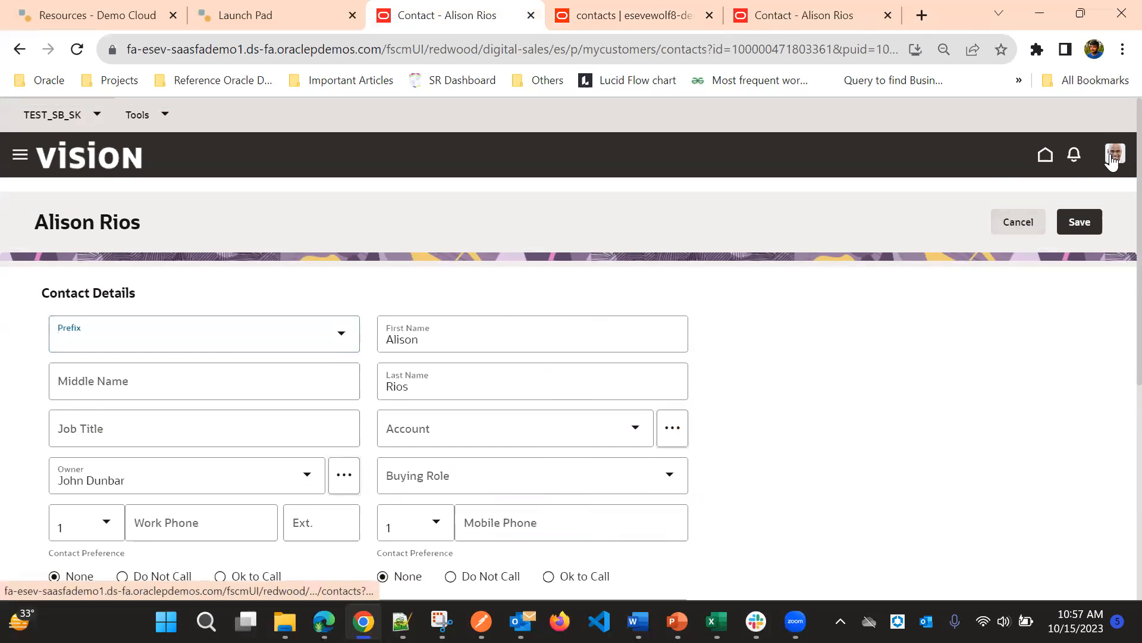
click(1115, 153)
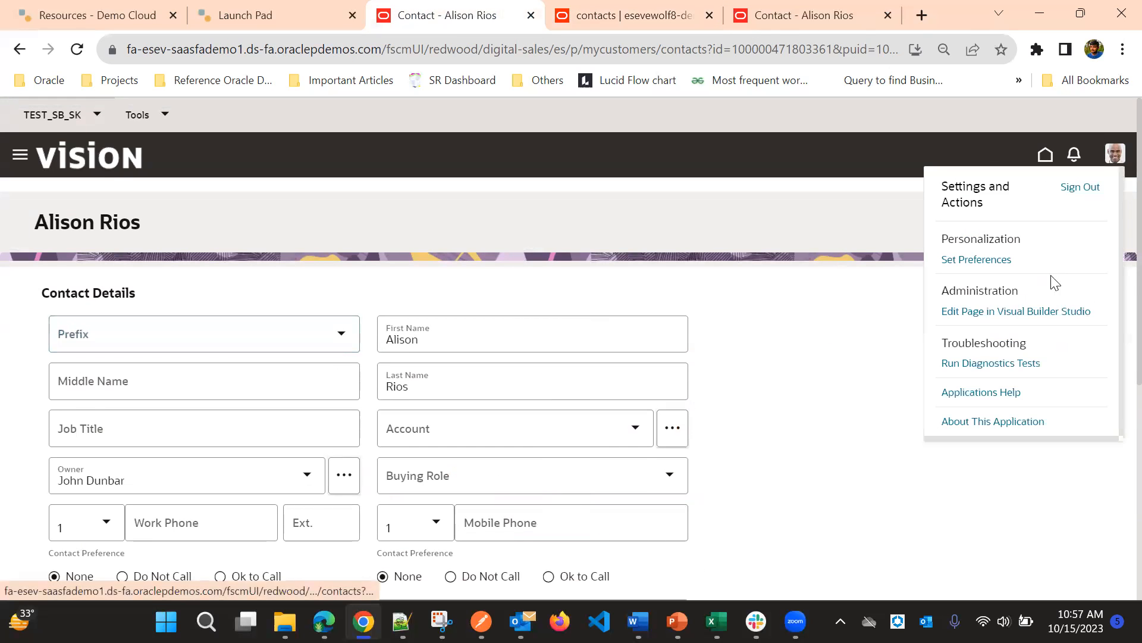
click(1016, 311)
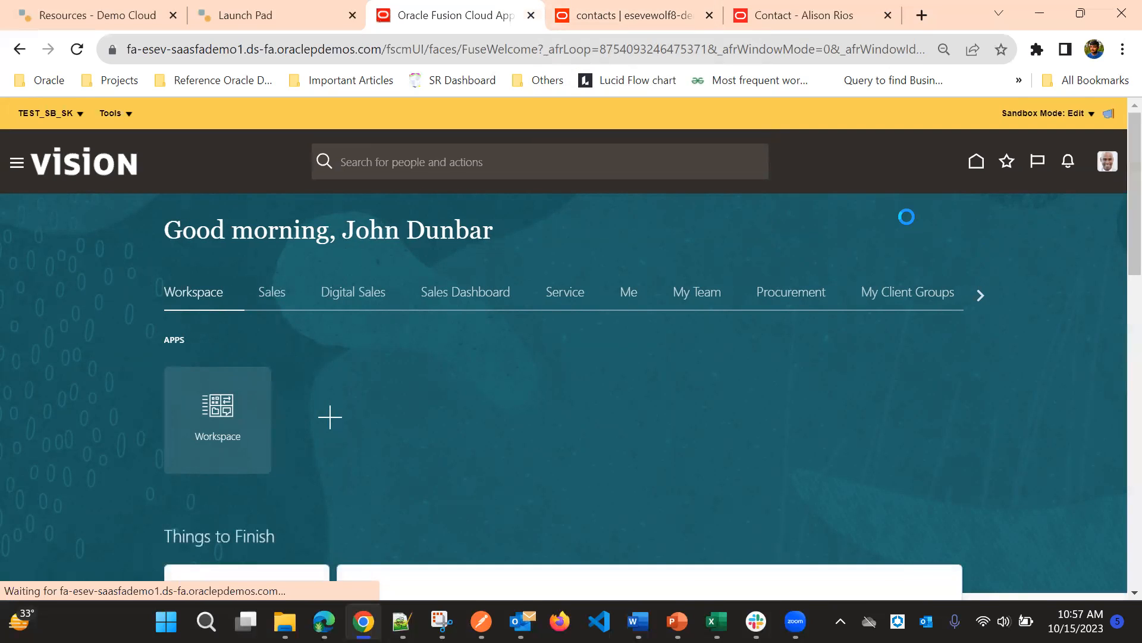
click(1108, 161)
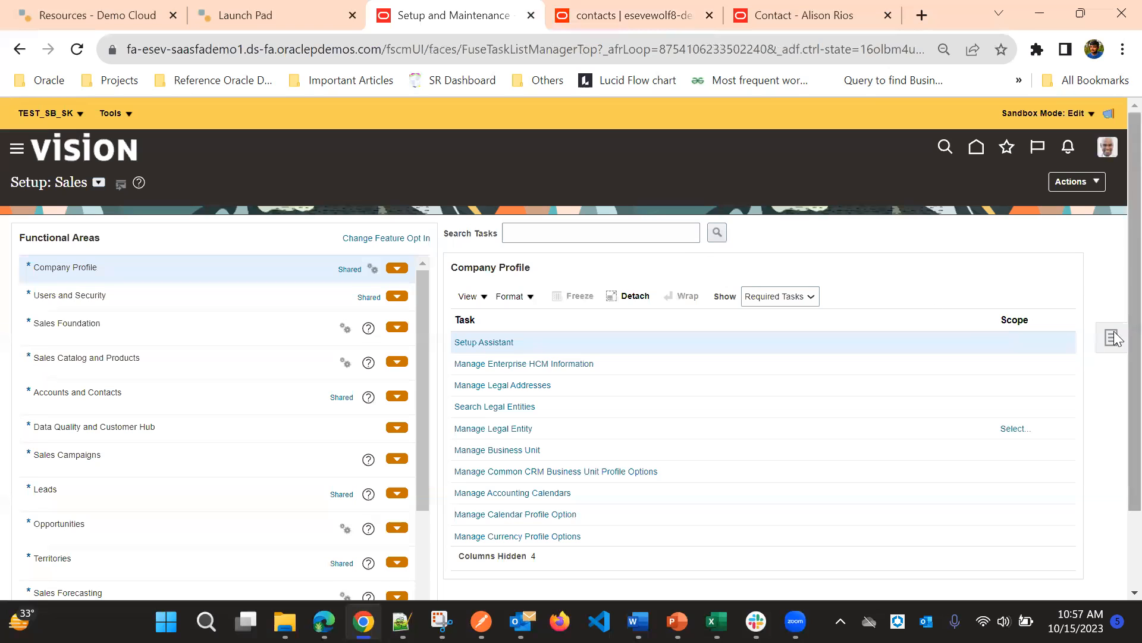
Search the setup tasks for "configure adap" and open the Configure Adaptive Search task
click(1111, 338)
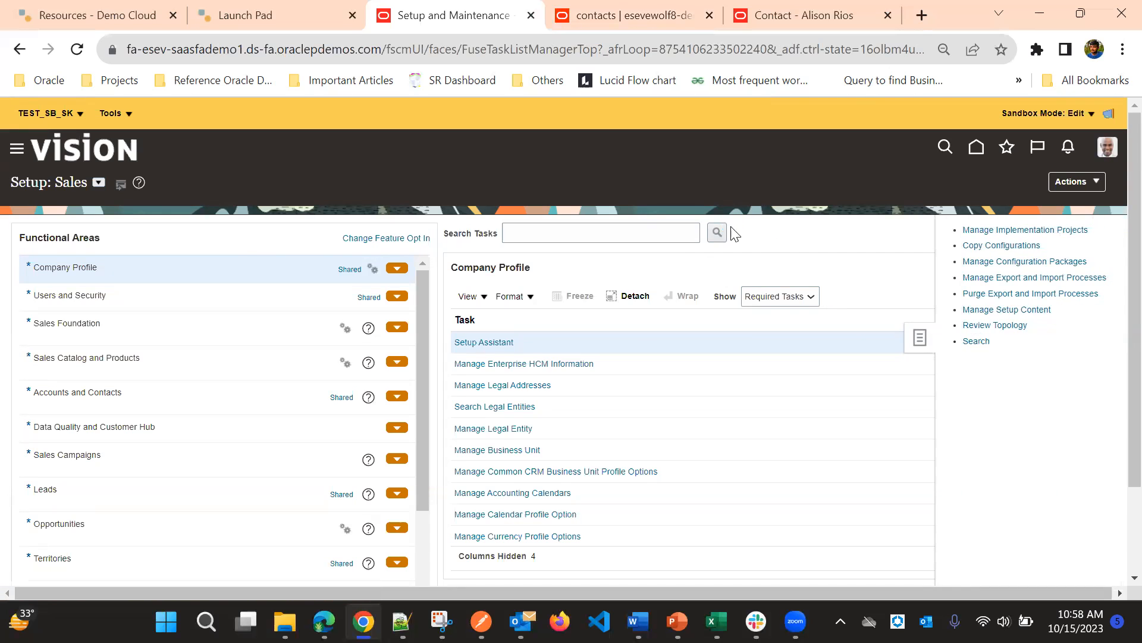
click(344, 235)
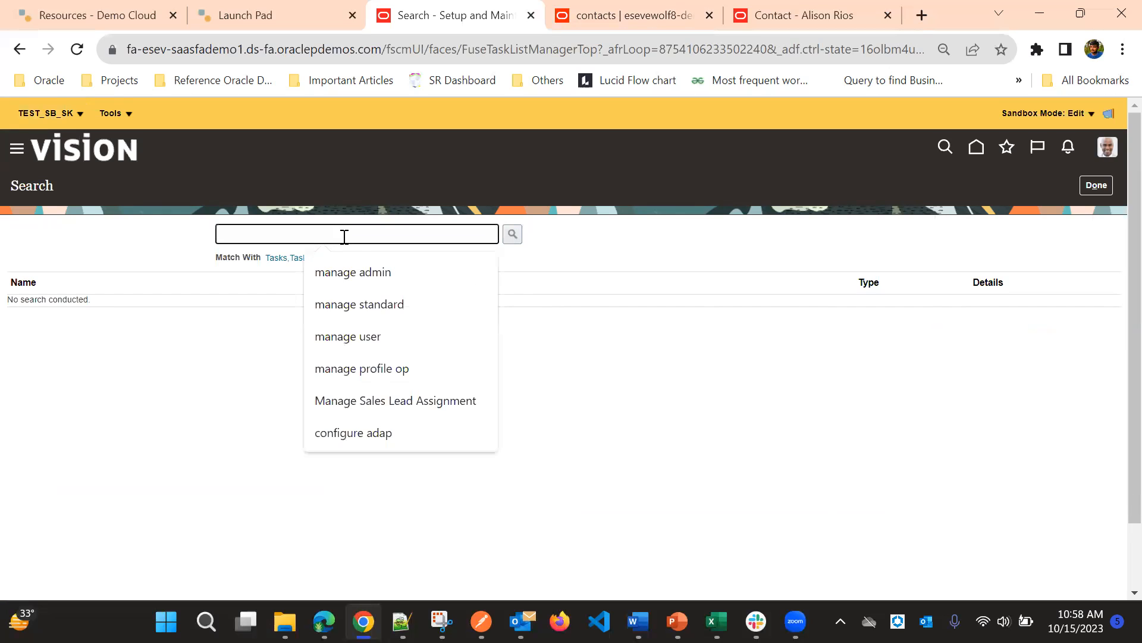
text(Con)
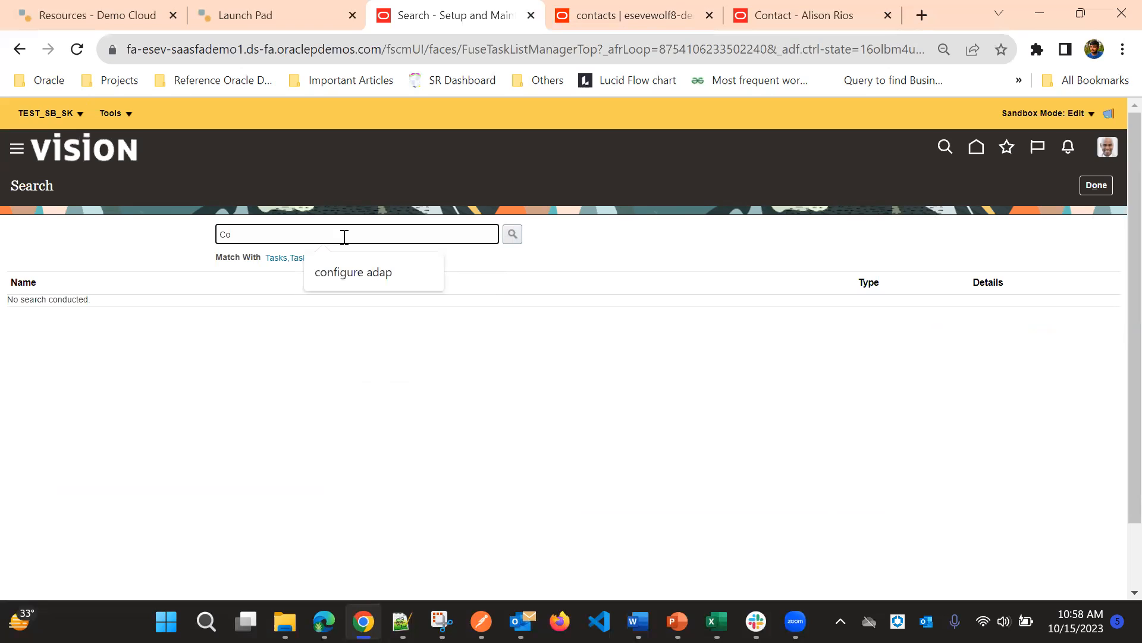
key(Down)
key(Return)
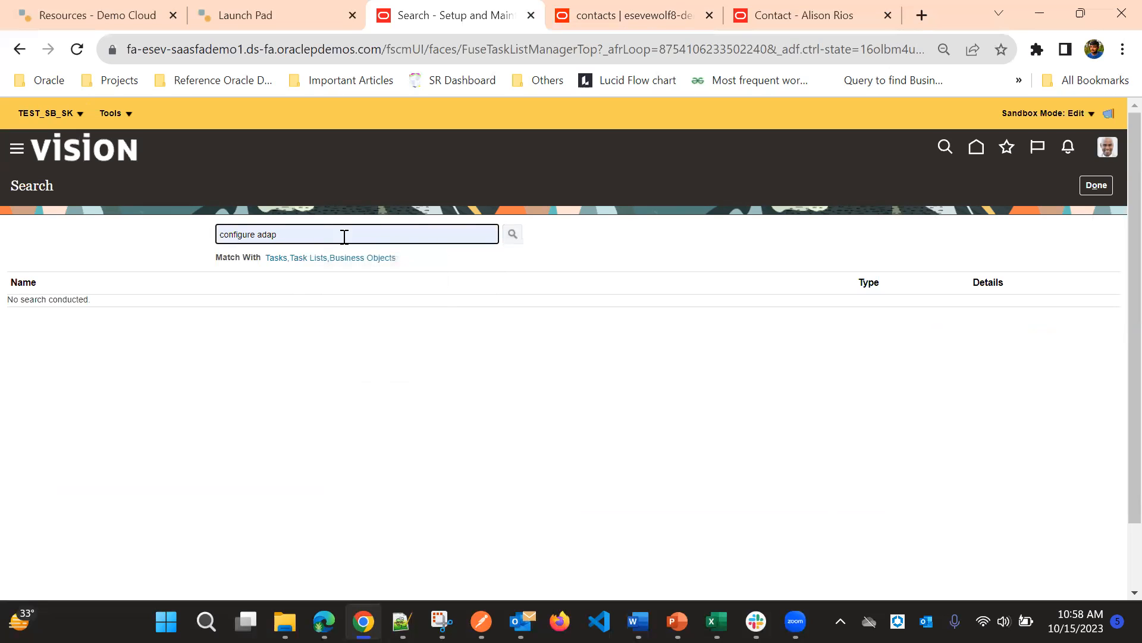
key(Return)
click(69, 309)
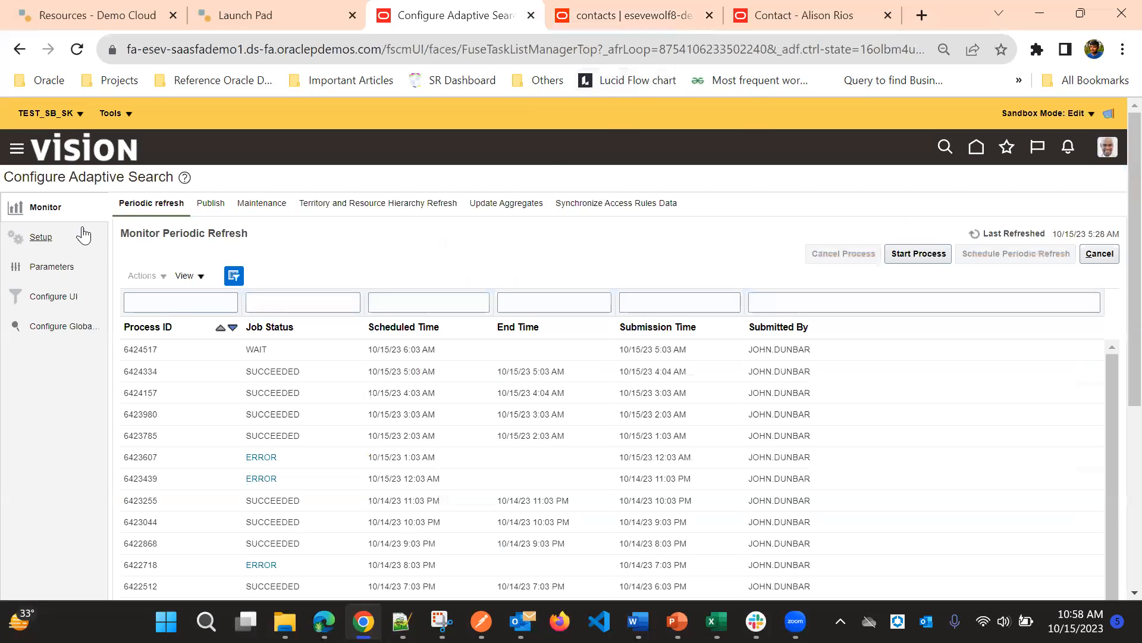
Open the Adaptive Search setup, dismiss the sandbox warning and look over the objects enabled for search
click(42, 236)
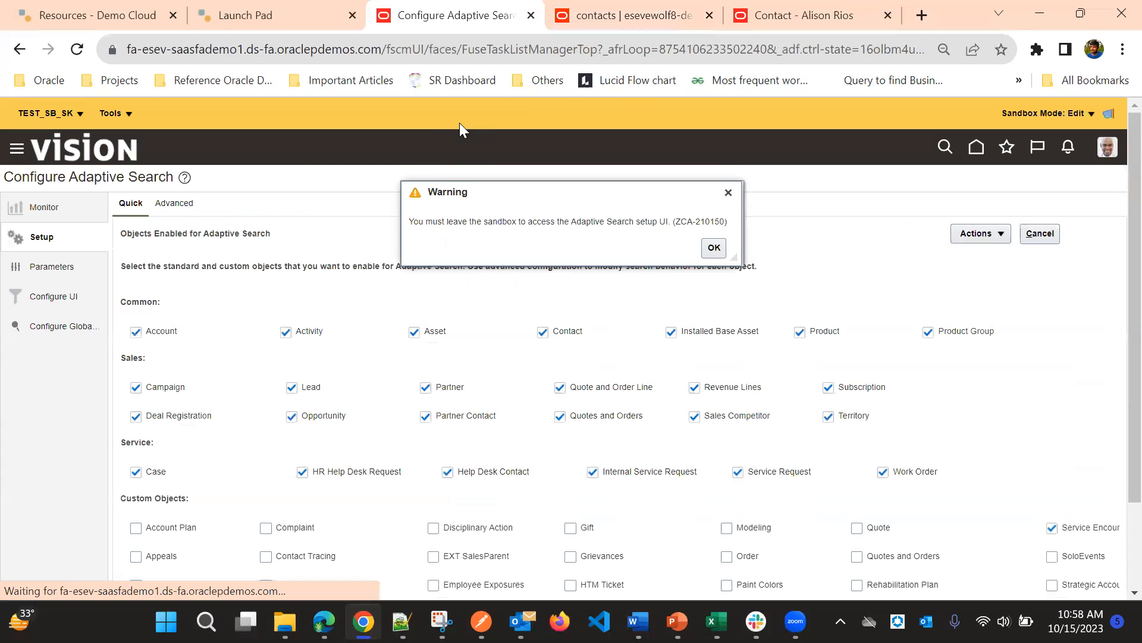
click(712, 251)
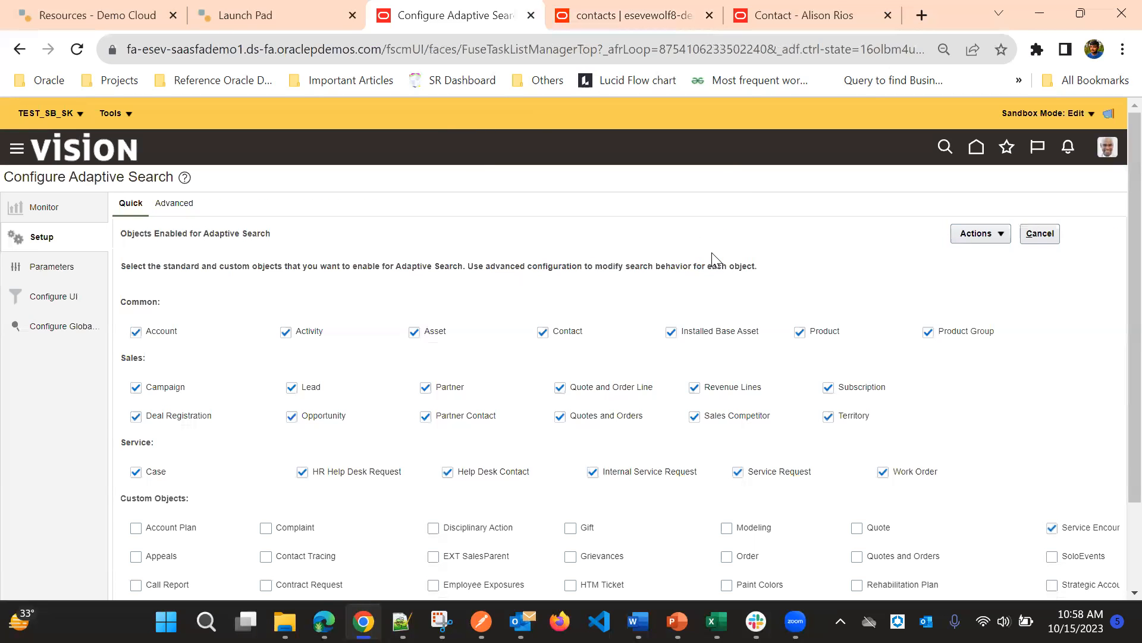
click(622, 15)
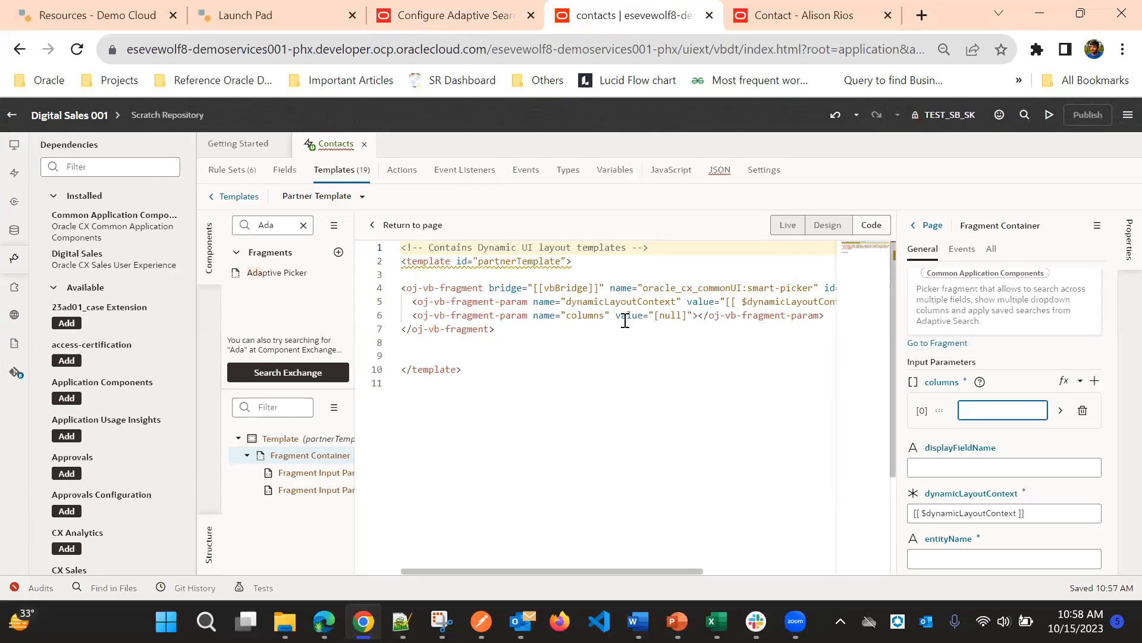
click(510, 10)
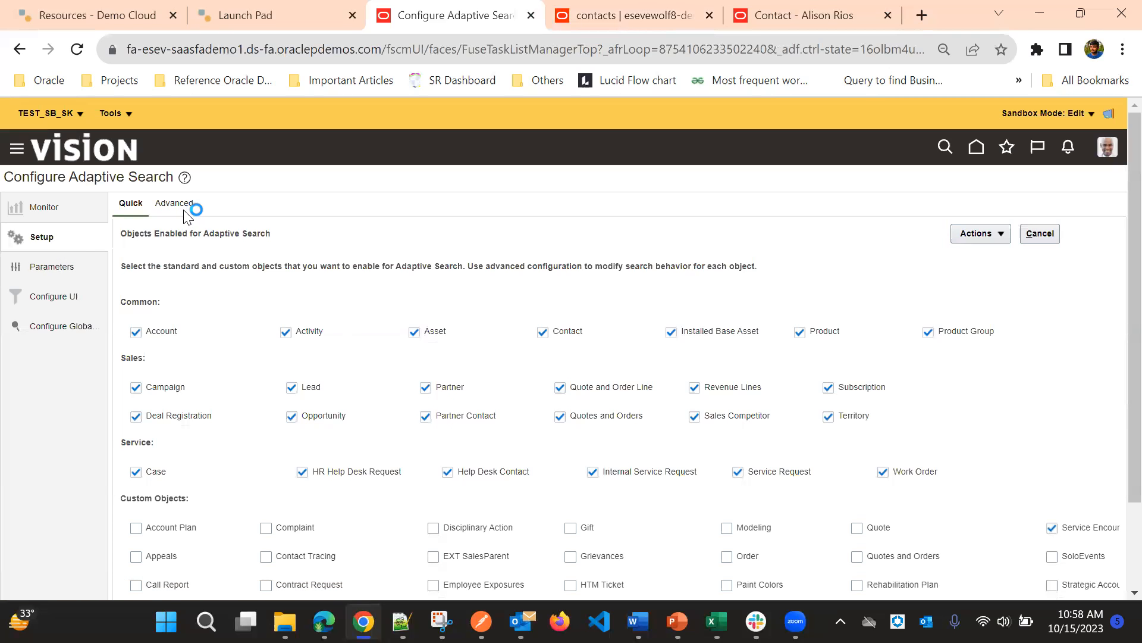
Examine the columns in the Account field's picker on the contact page, and return to the Partner Template code
click(751, 13)
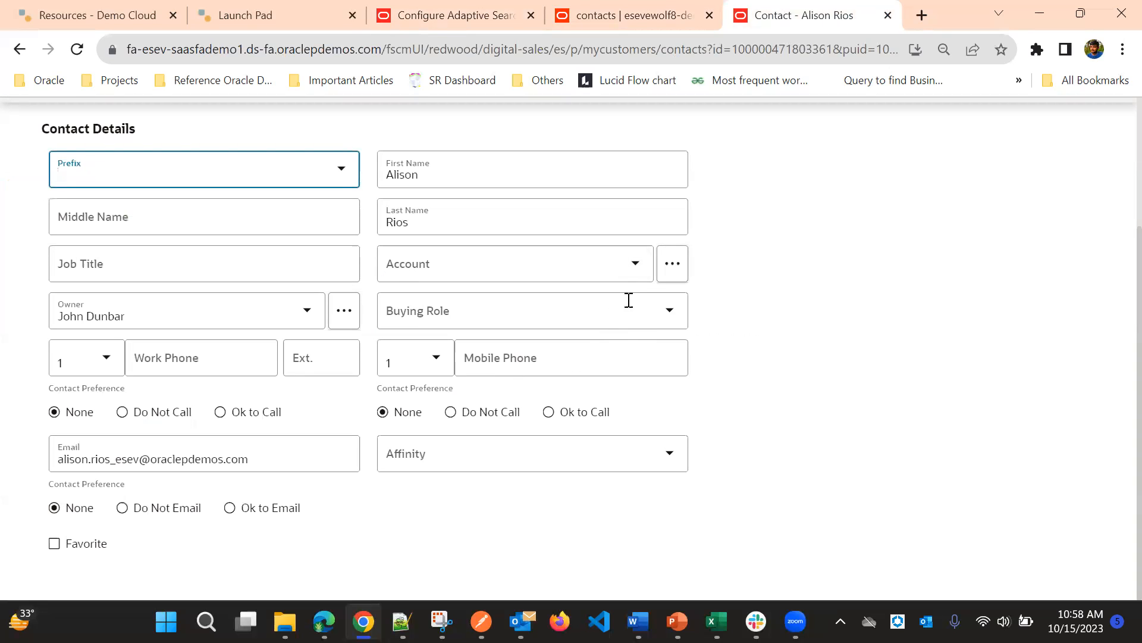
click(635, 264)
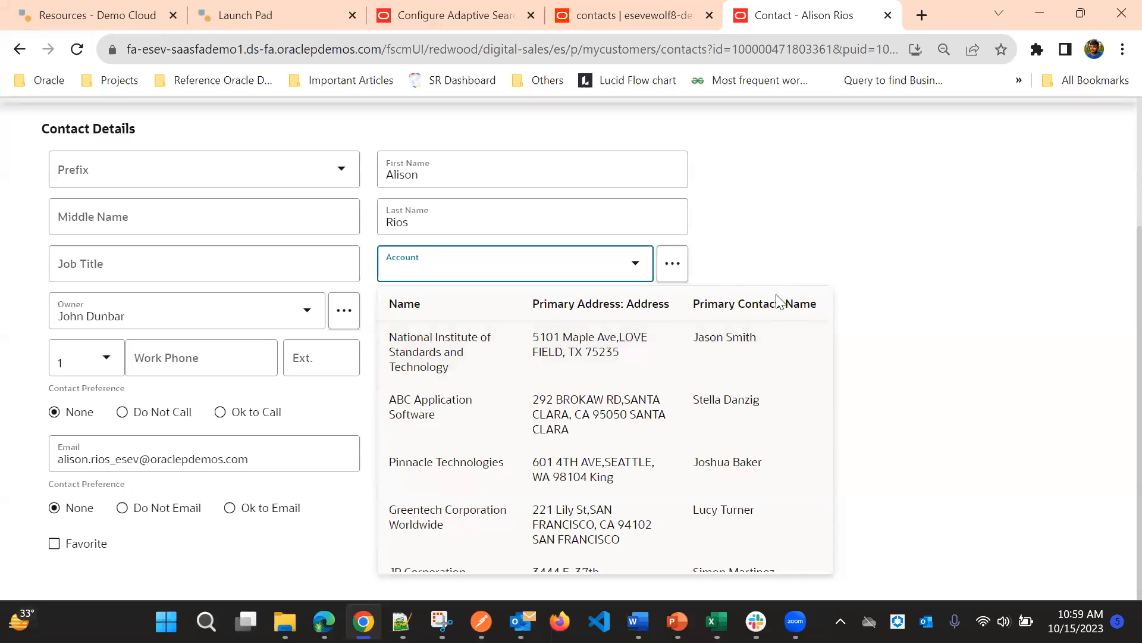
click(624, 15)
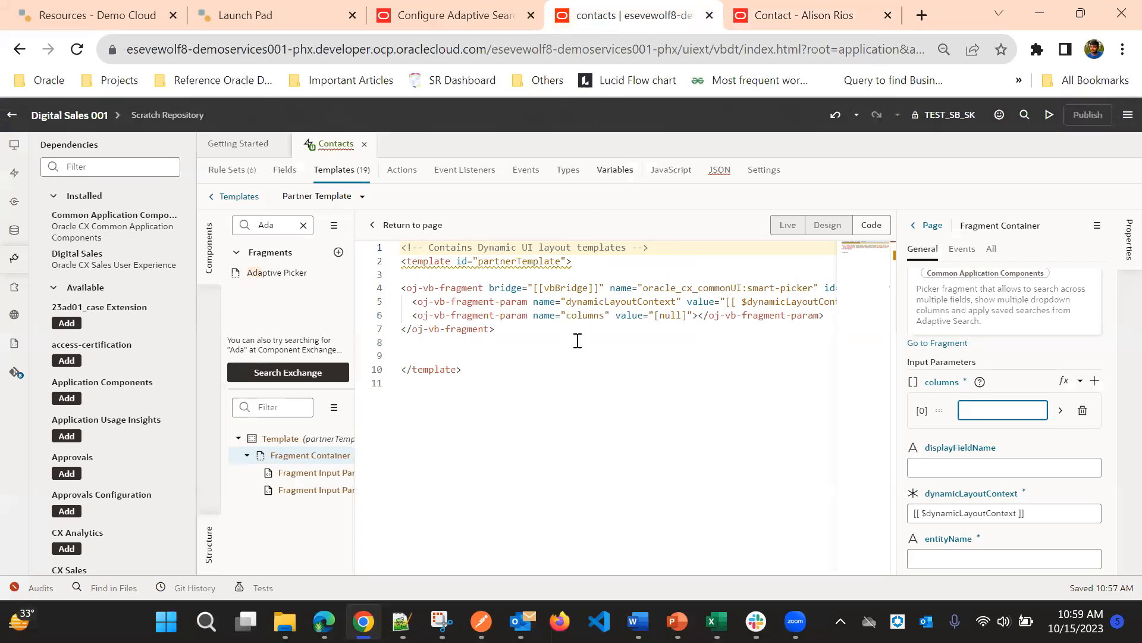
In the Configure Adaptive Search setup, search the objects for "Partner" and open the Partner object's field configuration
click(455, 14)
click(181, 266)
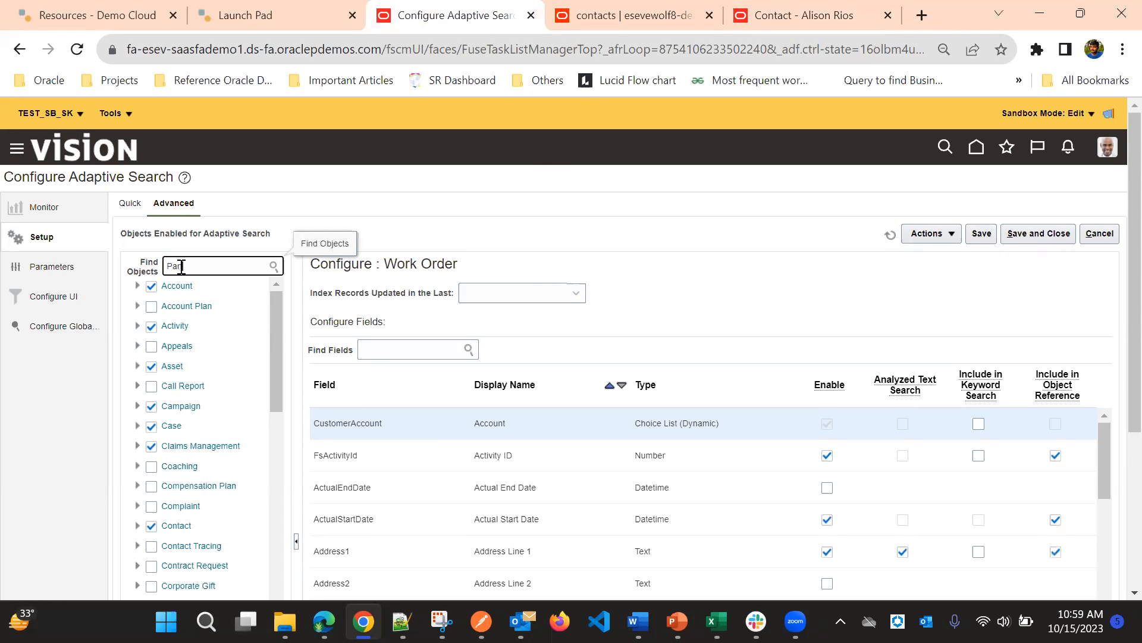
key(Return)
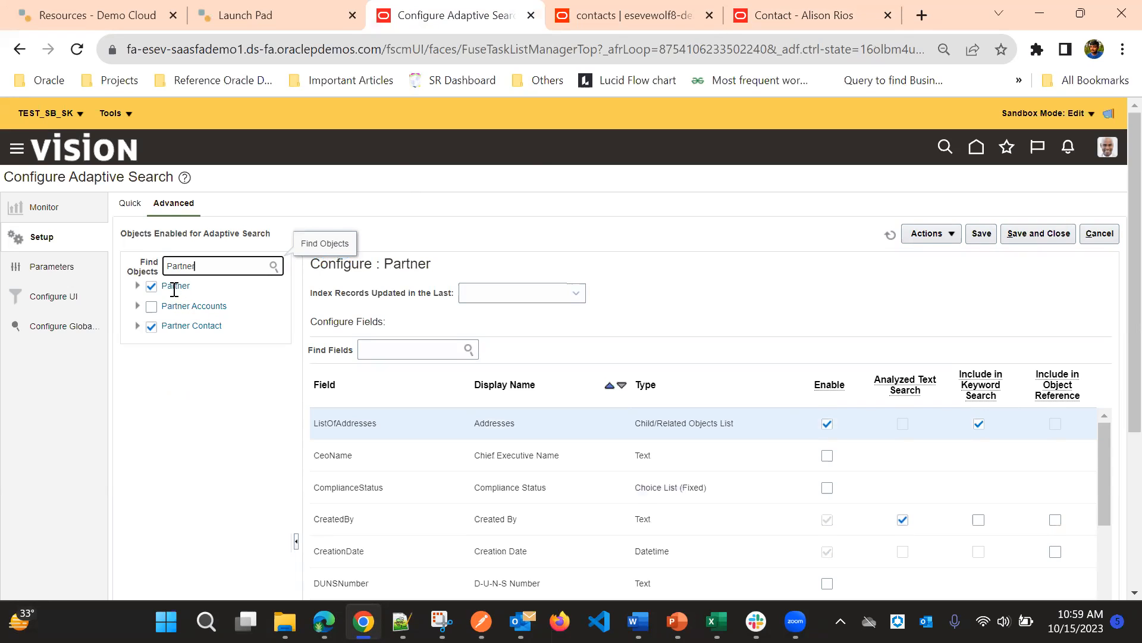
click(175, 286)
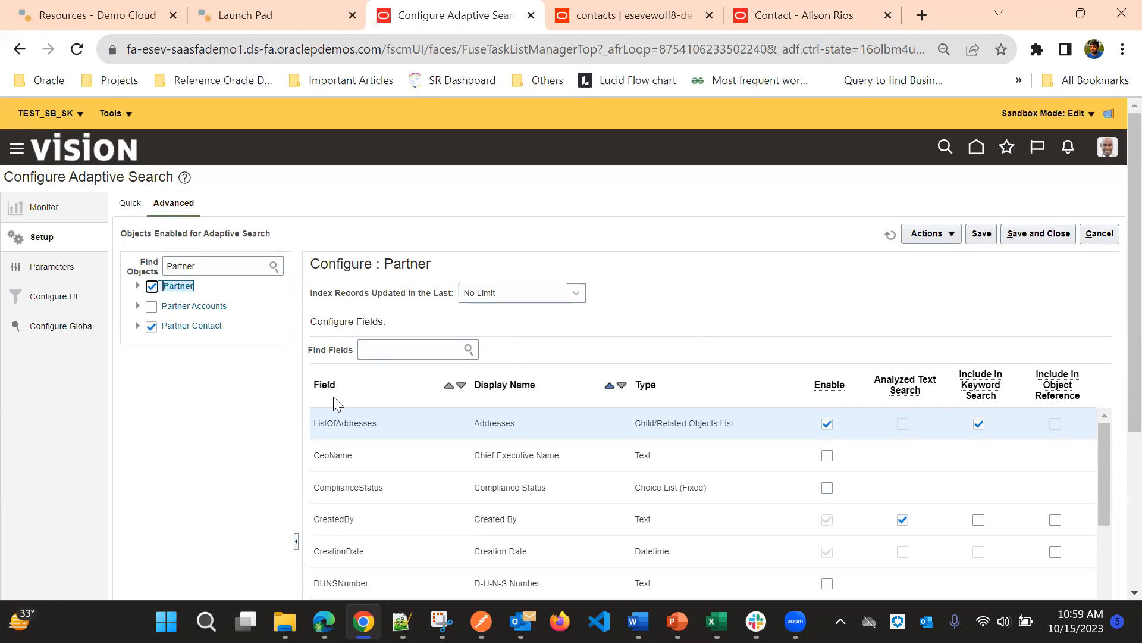
Search the Partner object's fields for "Orga", and repeat the search with "Name"
scroll(614, 276, down, 4)
scroll(449, 303, up, 3)
click(390, 282)
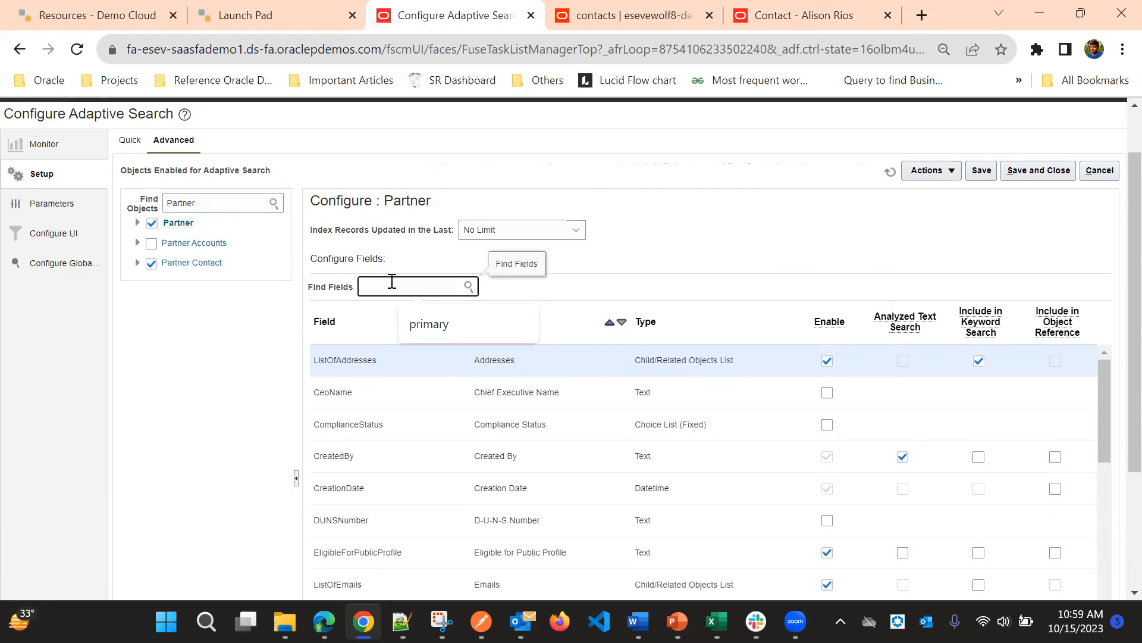
text(Or)
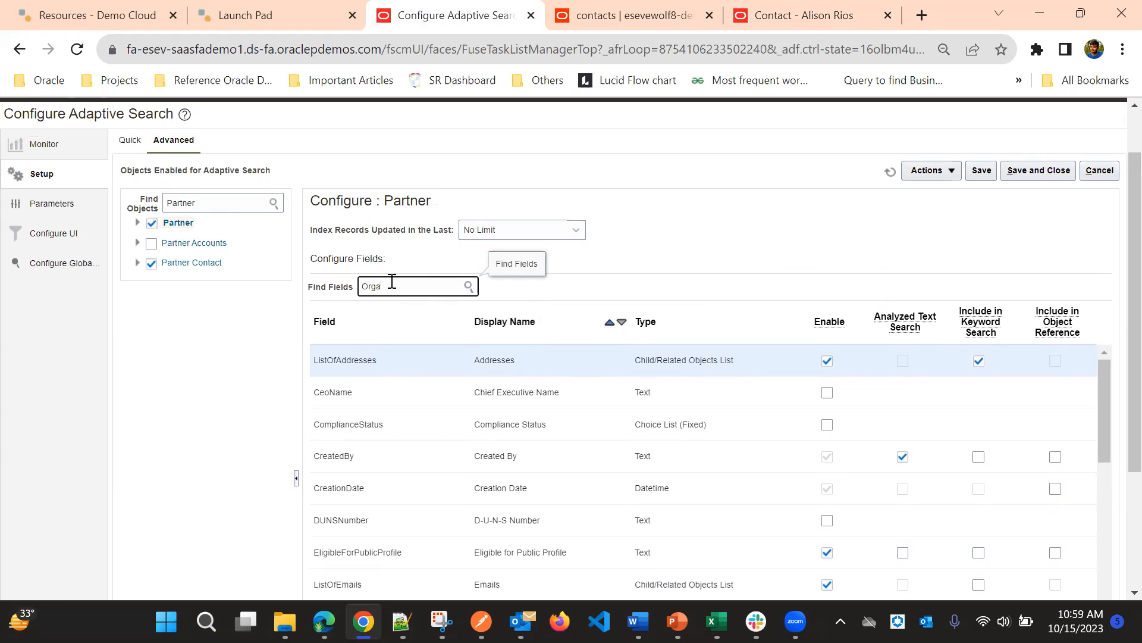
text(ga)
key(Return)
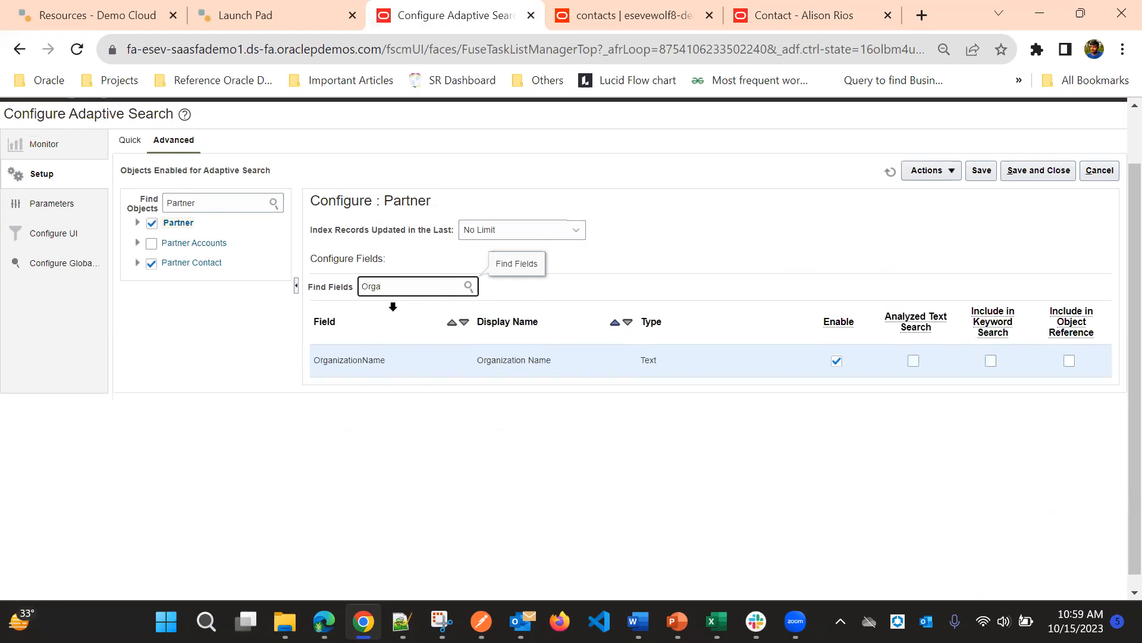
double_click(408, 289)
key(BackSpace)
text(Name)
key(Return)
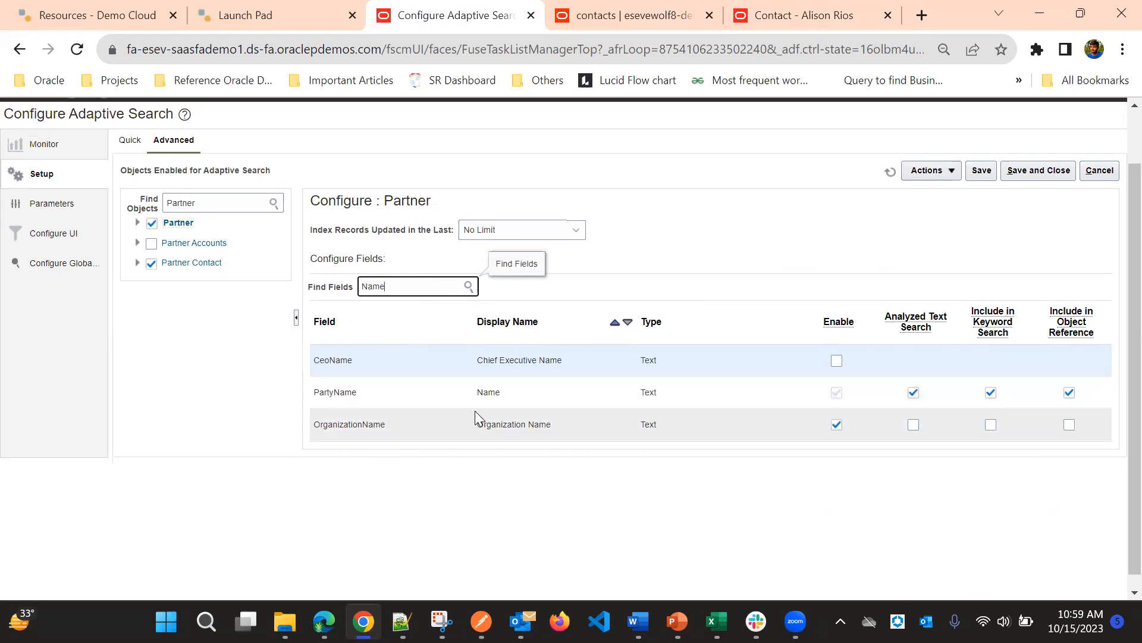
Copy the OrganizationName field name and paste it into the first columns entry of the picker fragment in the Partner Template
click(363, 424)
key(ctrl+c)
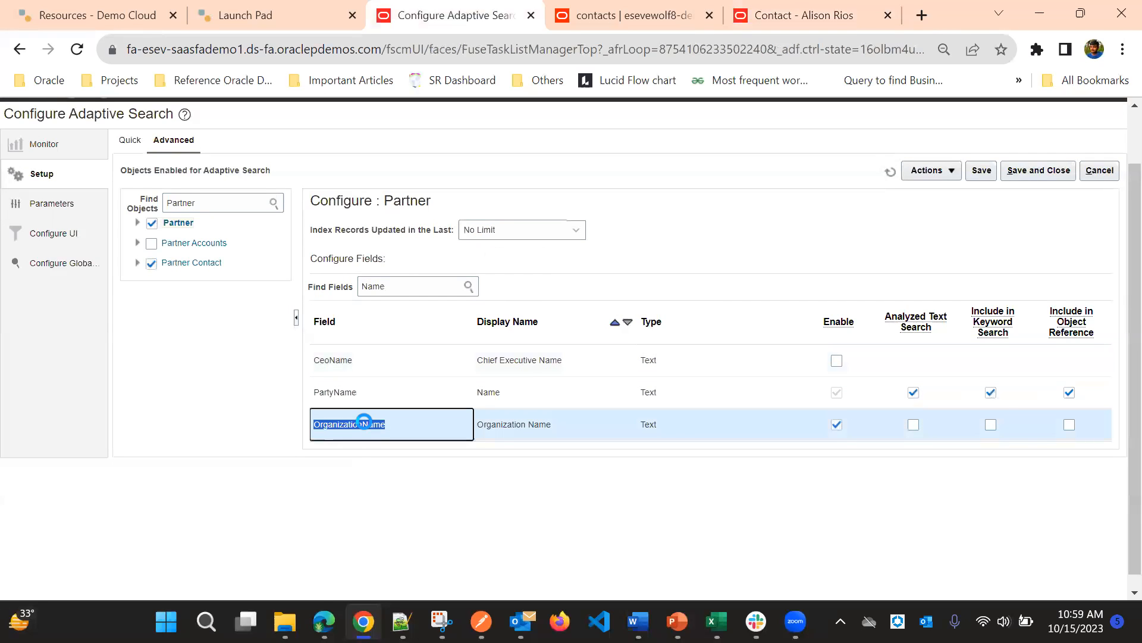
key(alt+Tab)
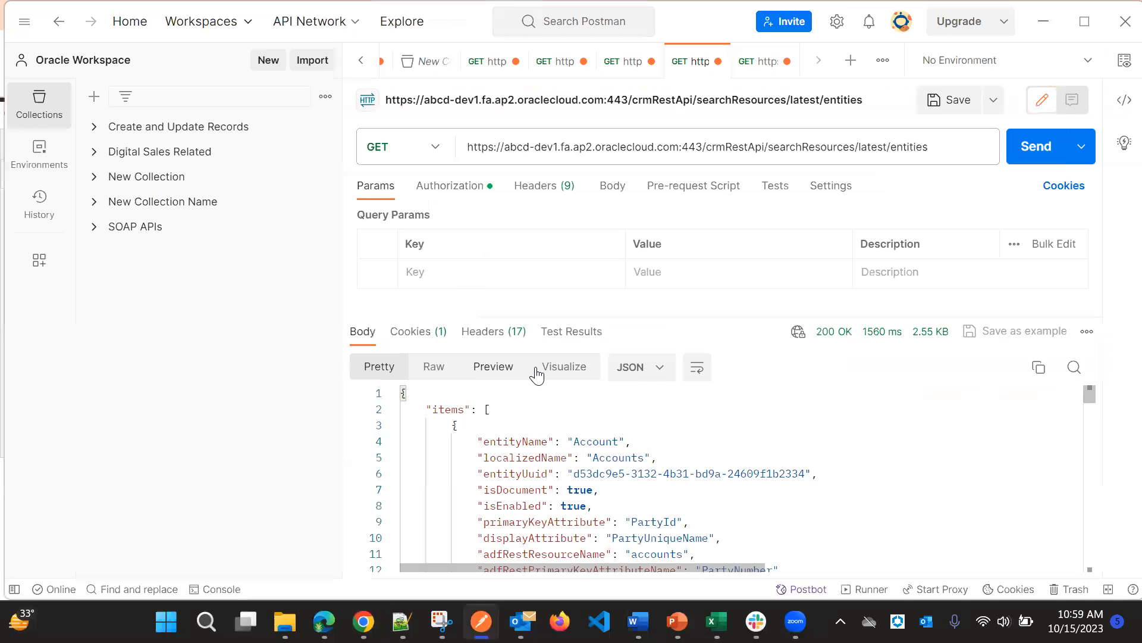
key(alt+Tab)
click(625, 15)
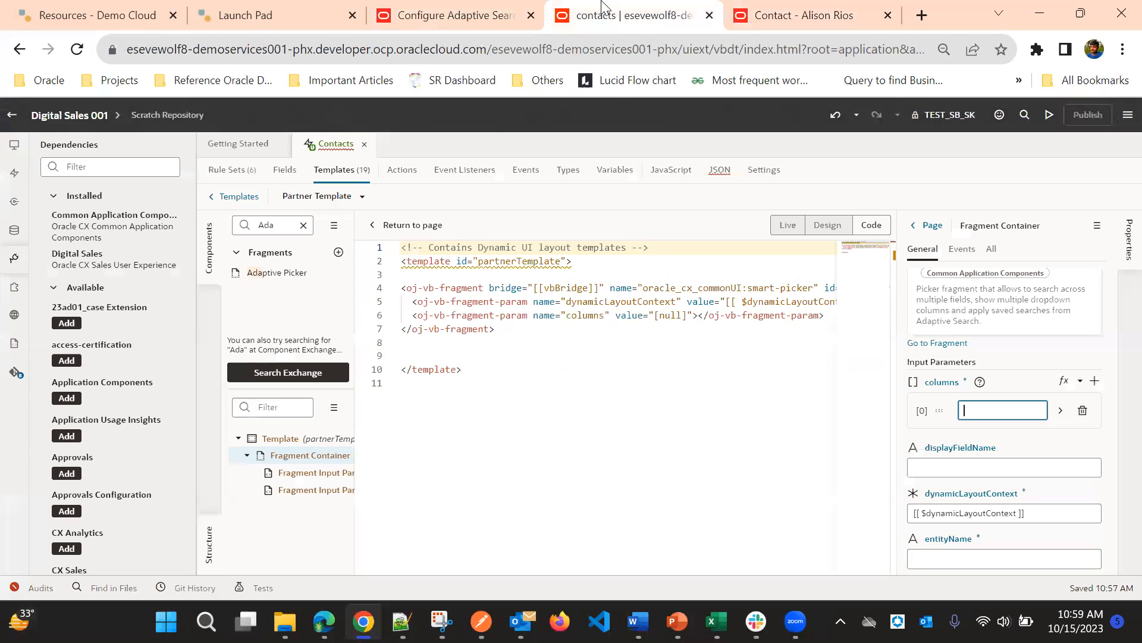
click(980, 411)
key(ctrl+v)
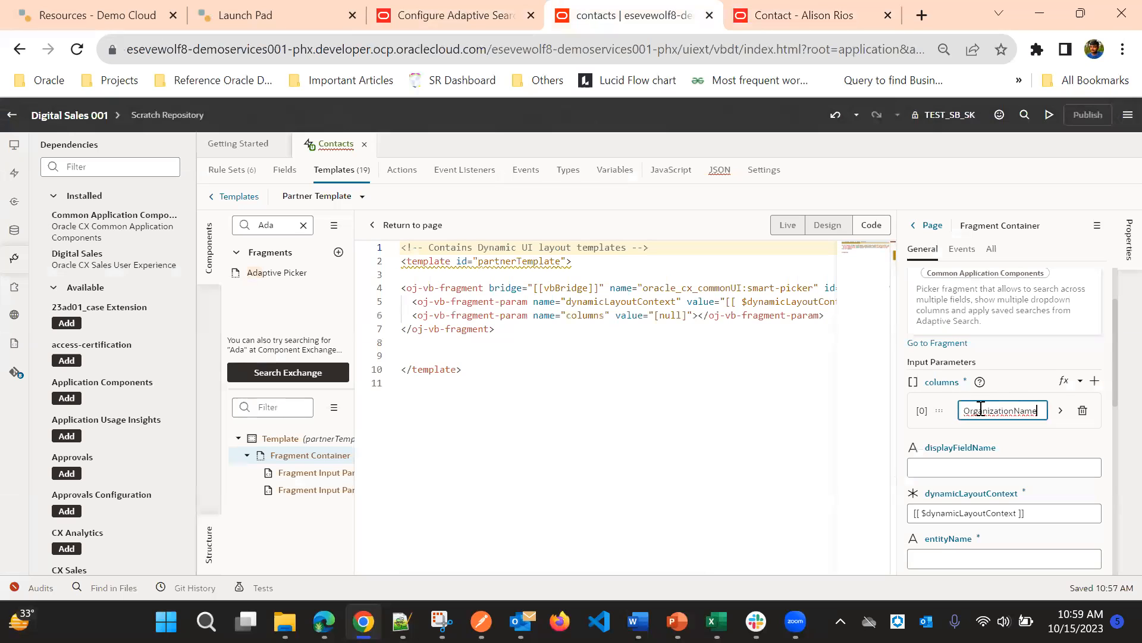
Add a second columns entry to the fragment, and search the Partner object's fields in the Adaptive Search setup for "Primary"
click(1093, 381)
key(alt+Tab)
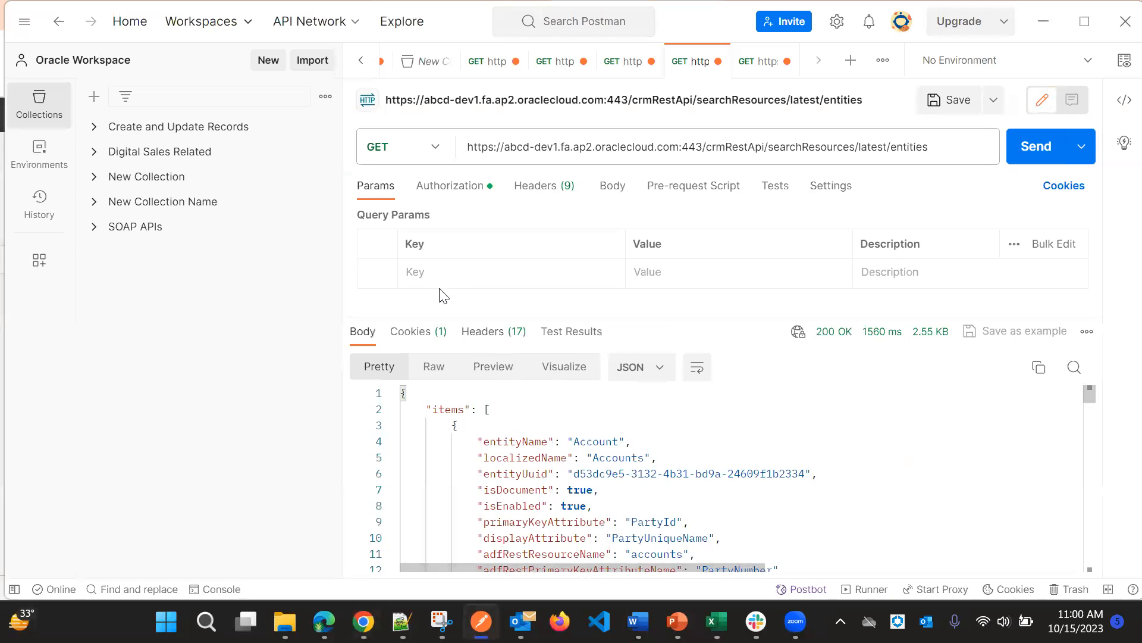
key(alt+Tab)
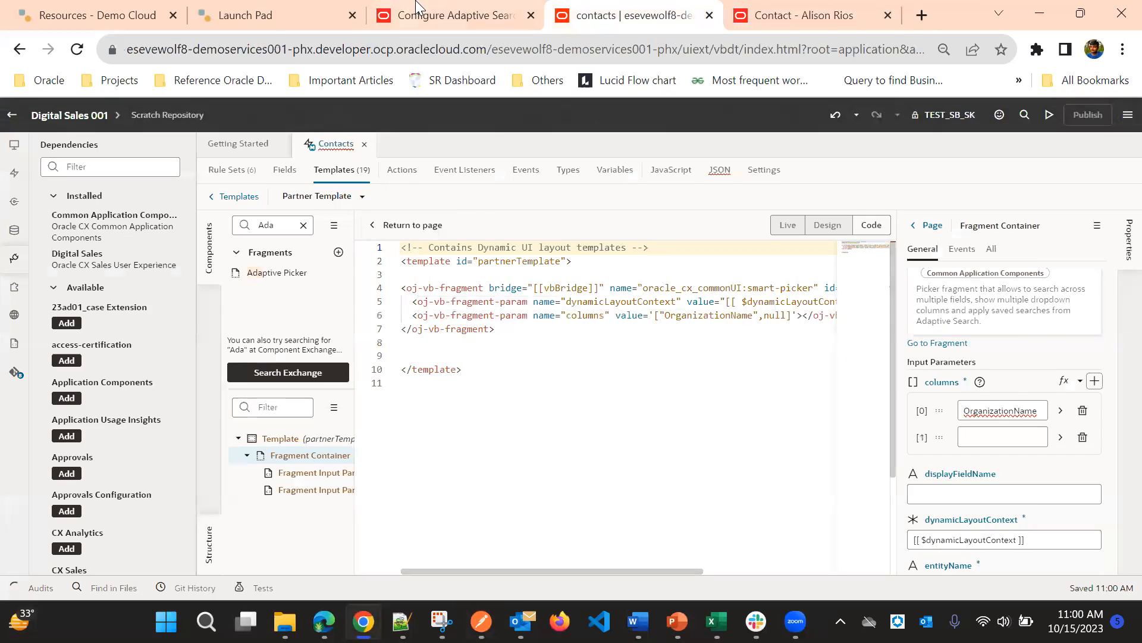
click(417, 9)
double_click(404, 288)
key(BackSpace)
text(Primary)
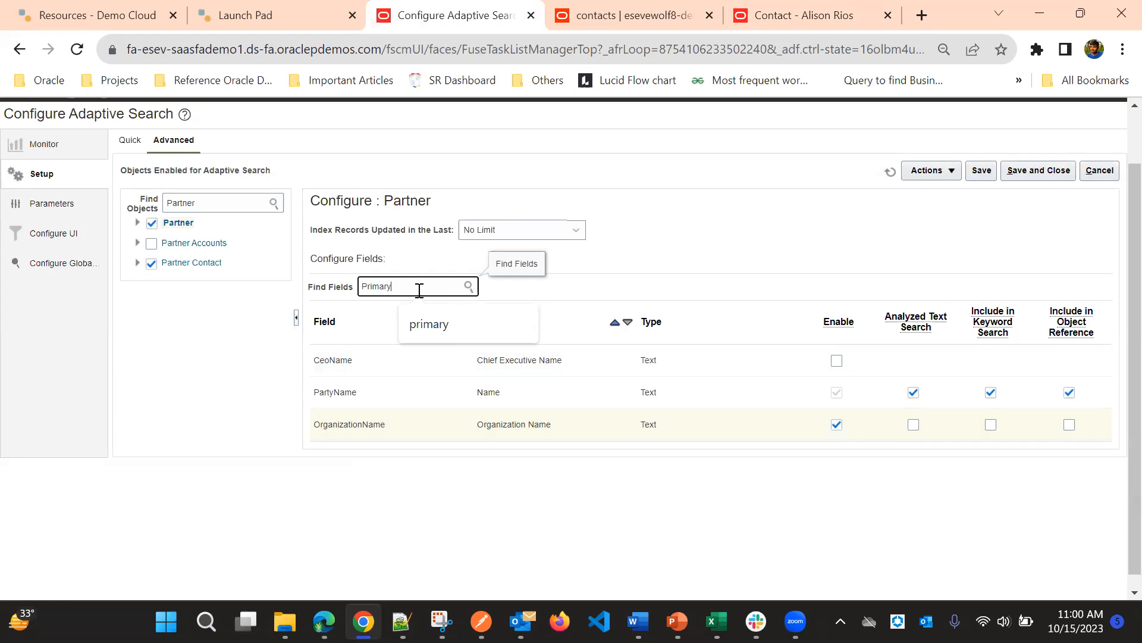
click(468, 286)
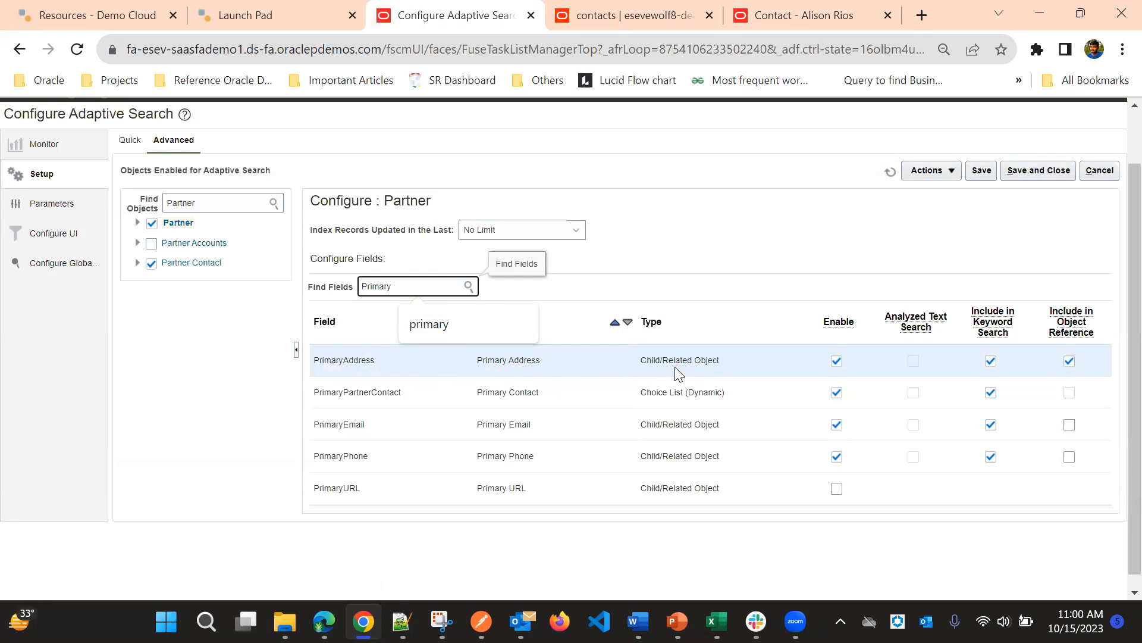
Copy the PrimaryAddress field name and paste it into the fragment's second columns entry
double_click(358, 361)
key(ctrl+c)
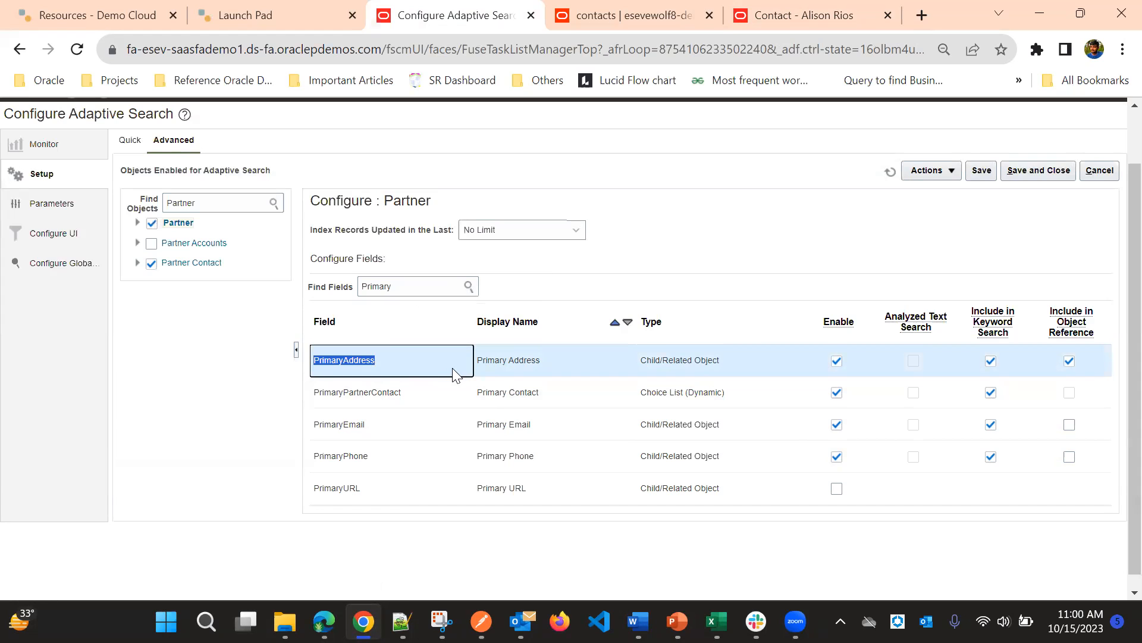
key(alt+Tab)
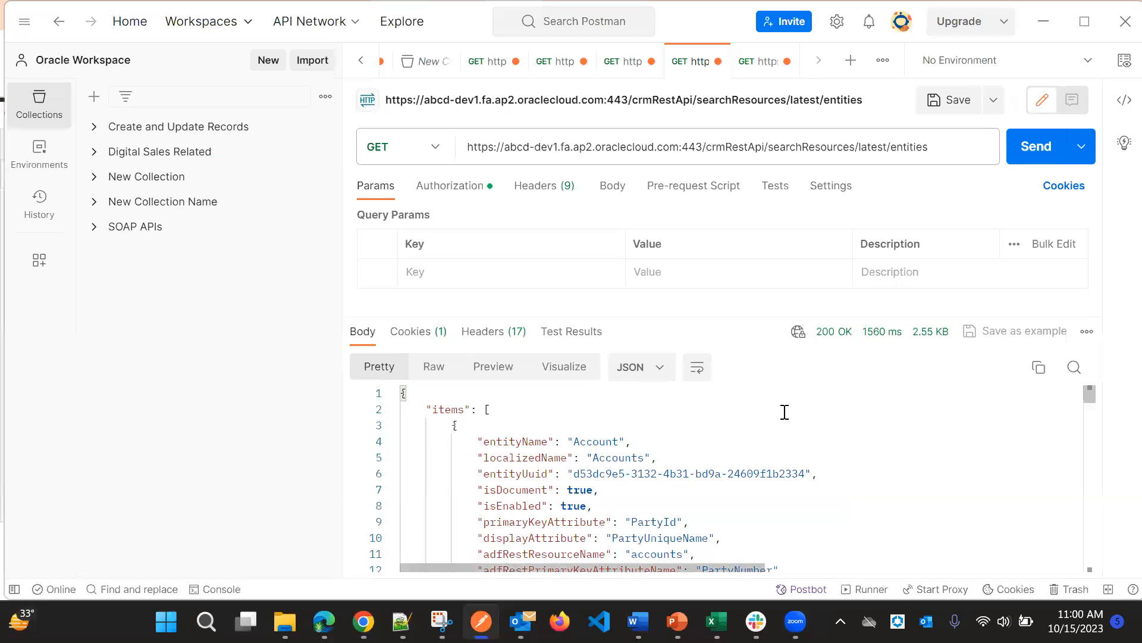
key(alt+Tab)
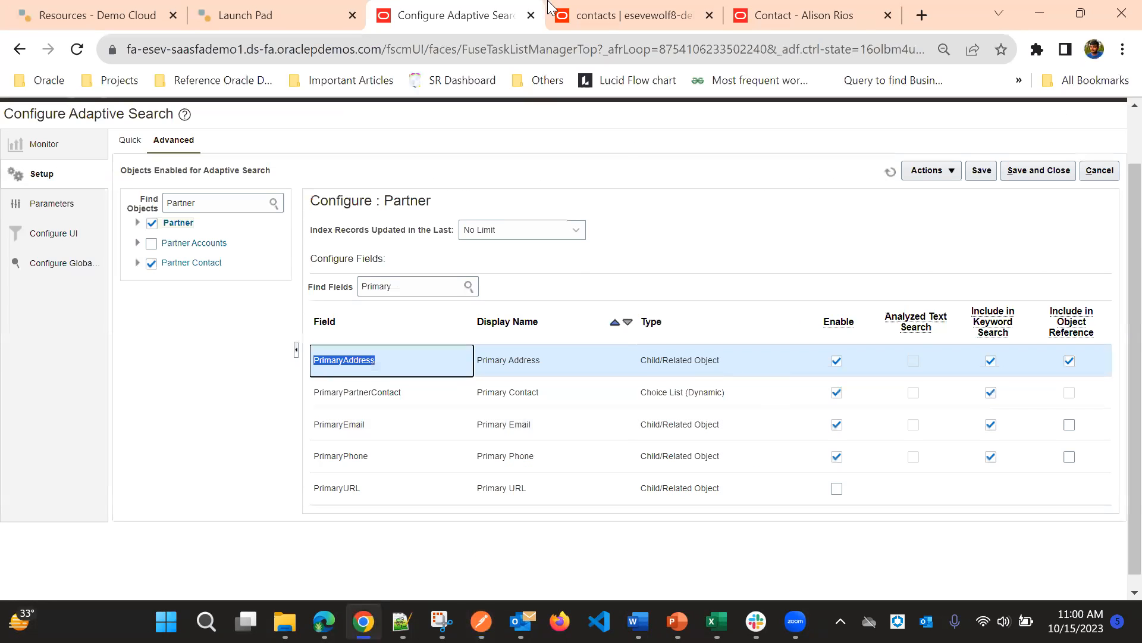
click(630, 15)
click(980, 438)
key(ctrl+v)
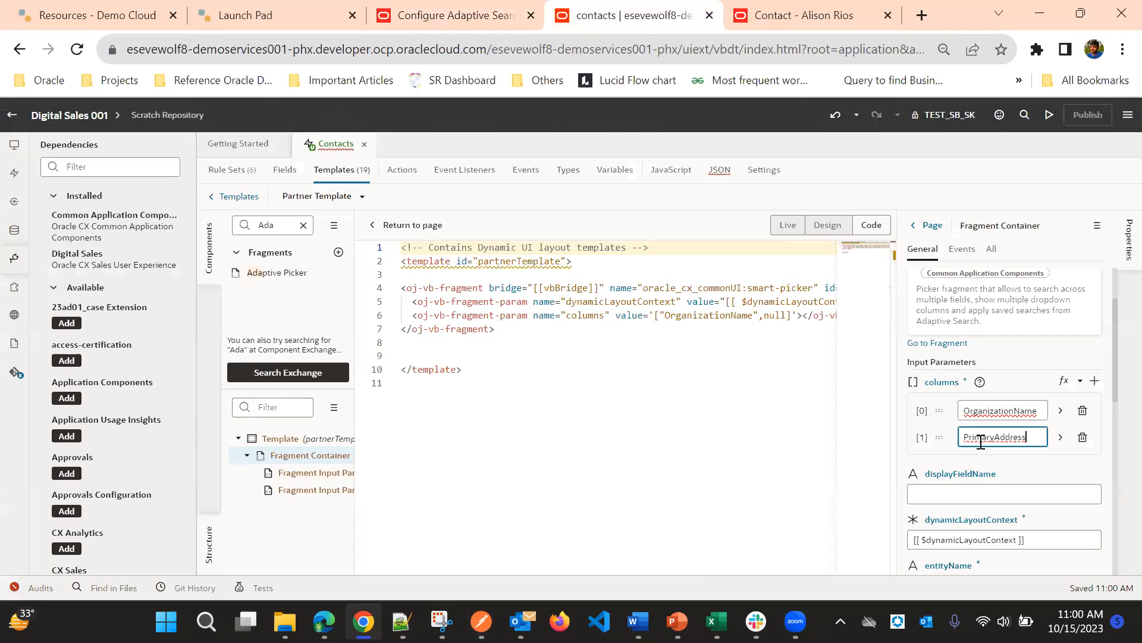
In the Adaptive Search setup, expand Partner and its Addresses node, and open the Address object's fields
key(alt+Tab)
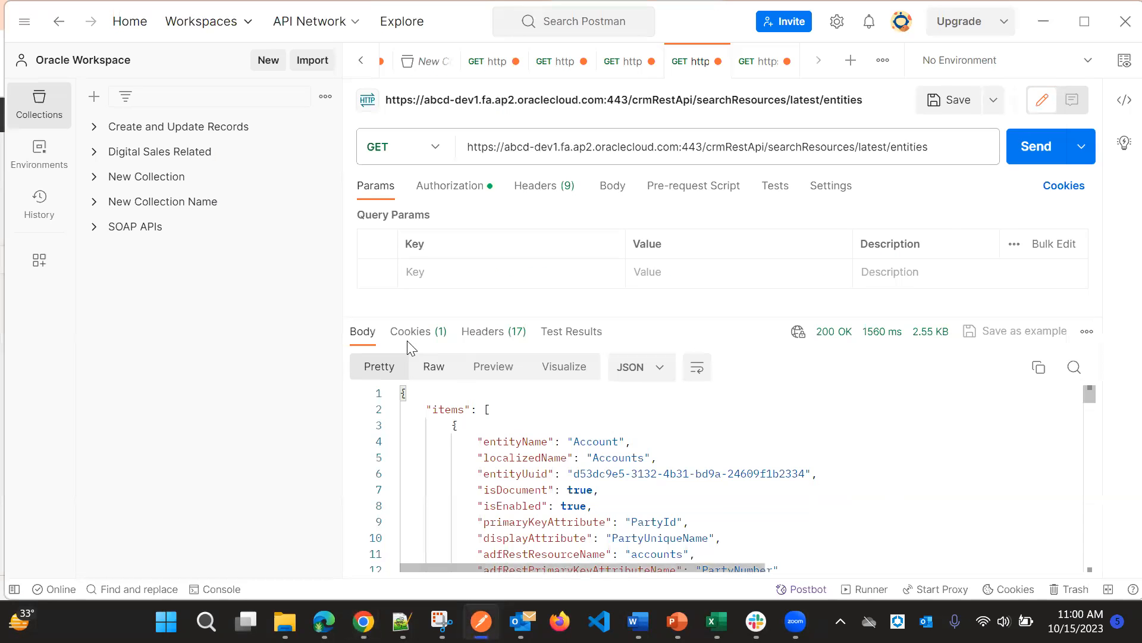
key(alt+Tab)
click(457, 15)
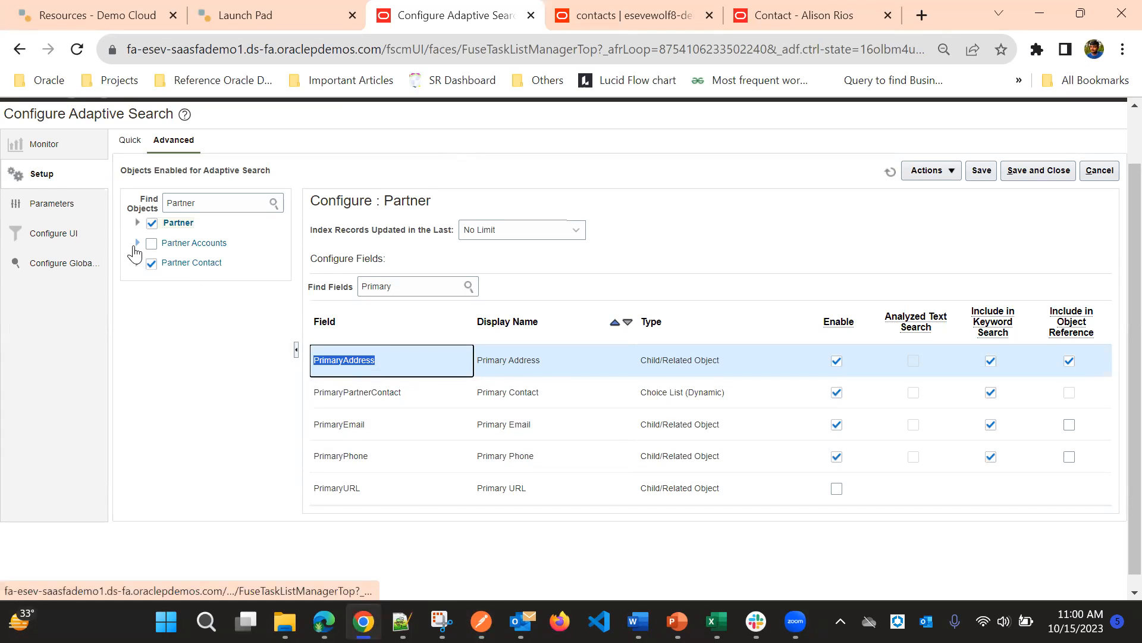
click(138, 223)
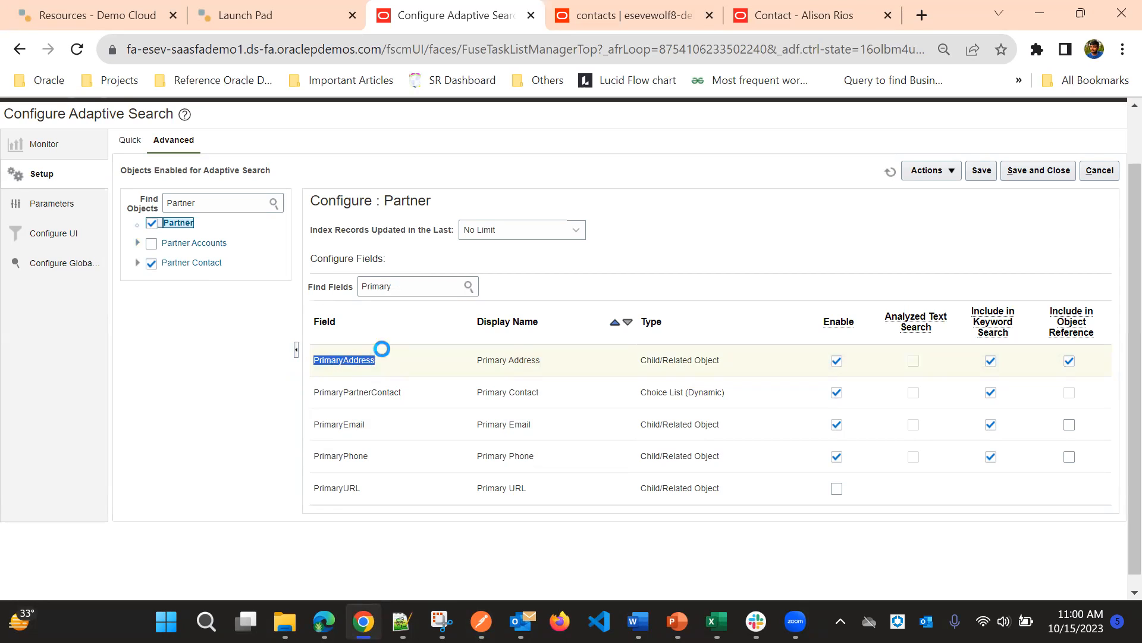
click(154, 242)
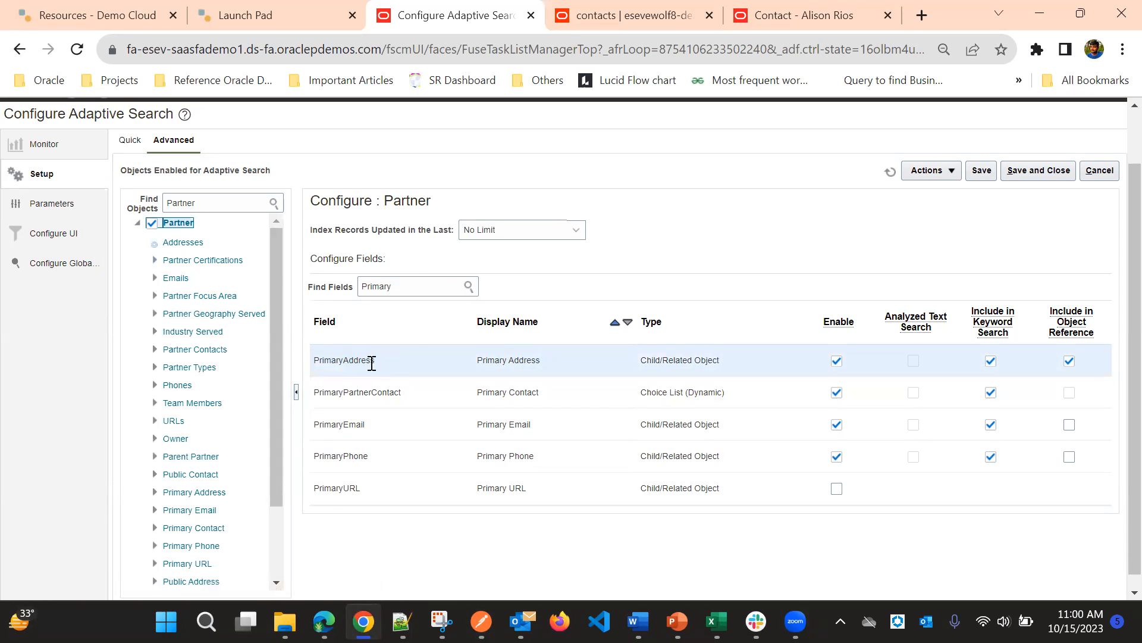
click(189, 260)
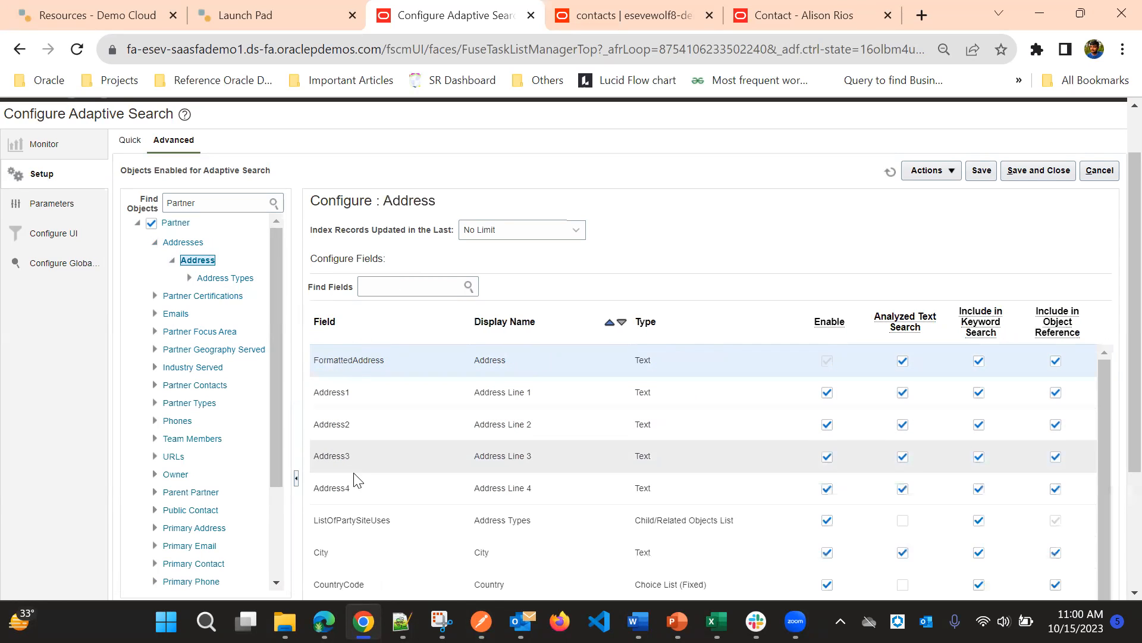
Copy the FormattedAddress field name and append it to the second columns entry, giving PrimaryAddress.FormattedAddress
double_click(355, 359)
key(ctrl+c)
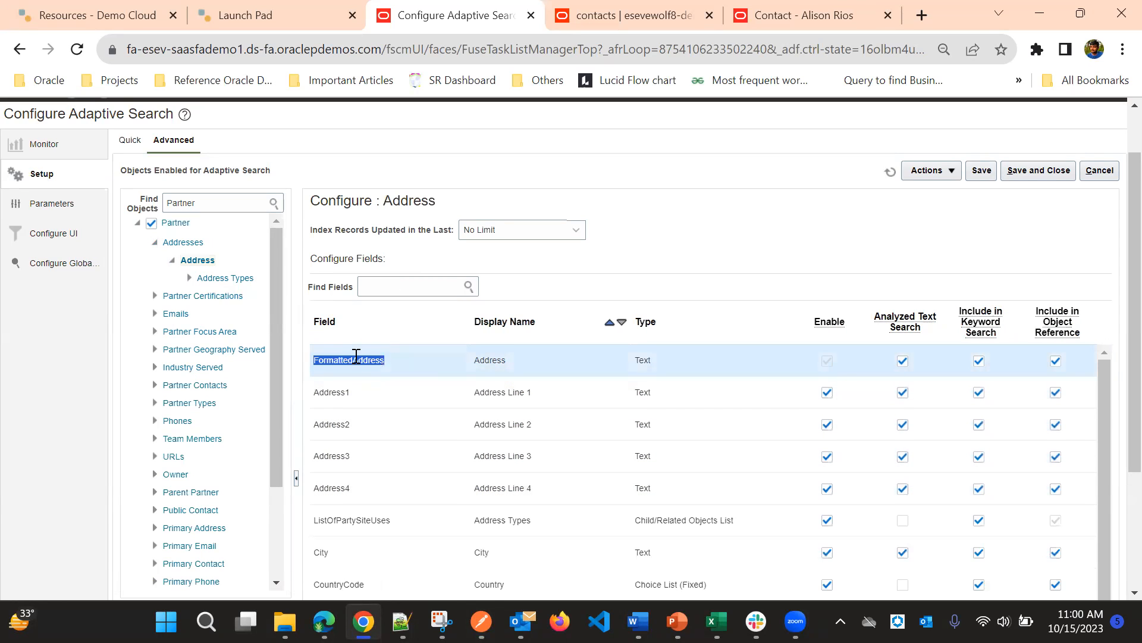
key(alt+Tab)
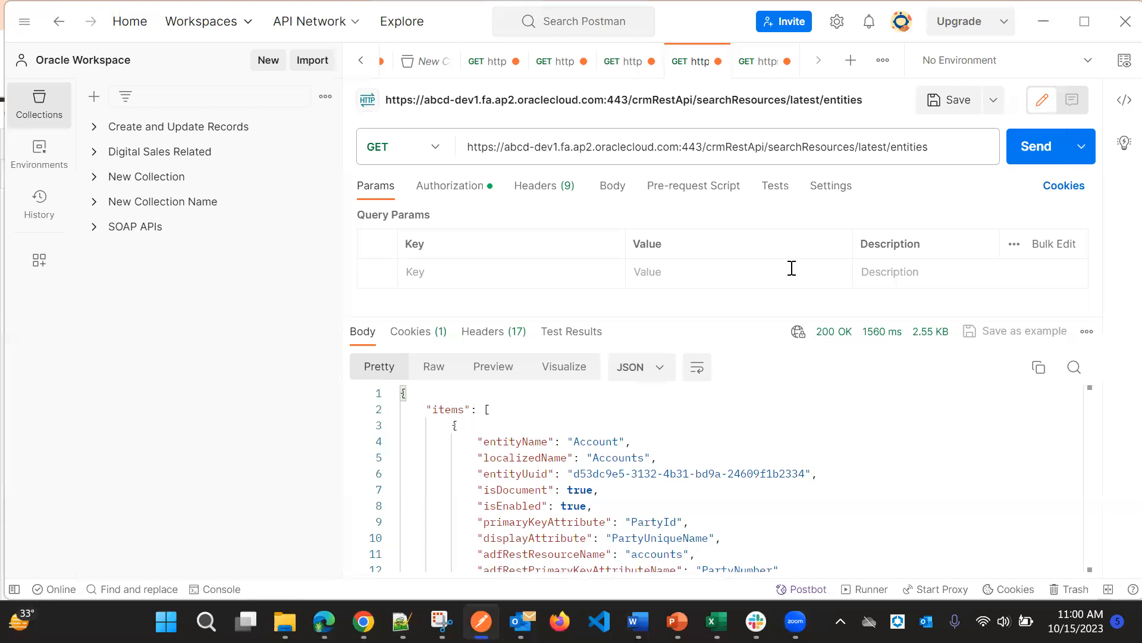
key(alt+Tab)
click(665, 21)
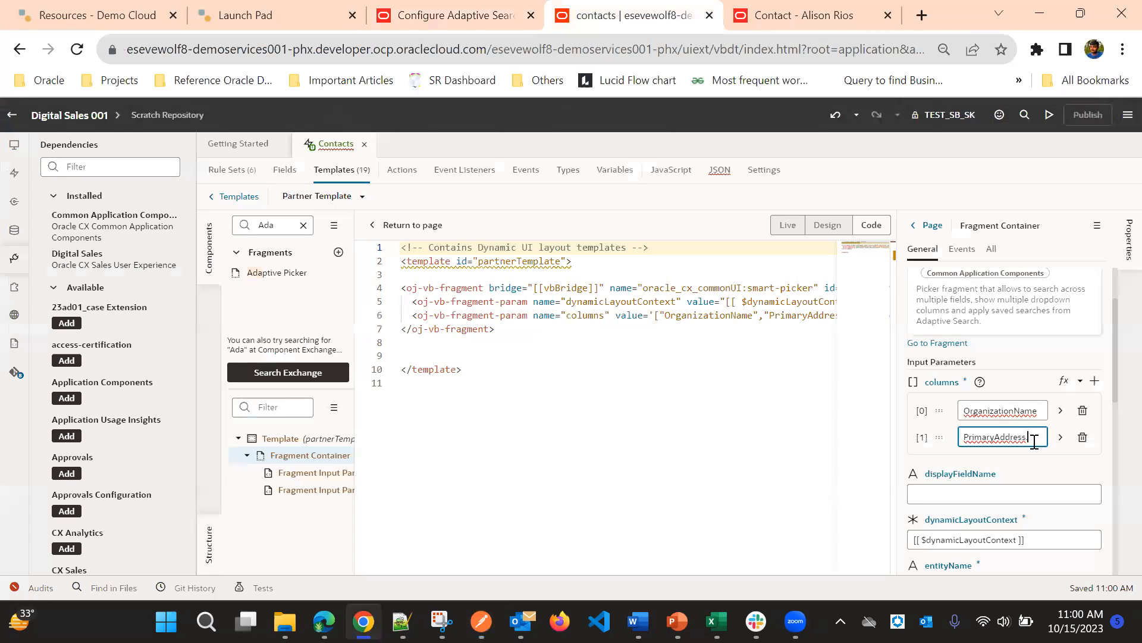
key(ctrl+v)
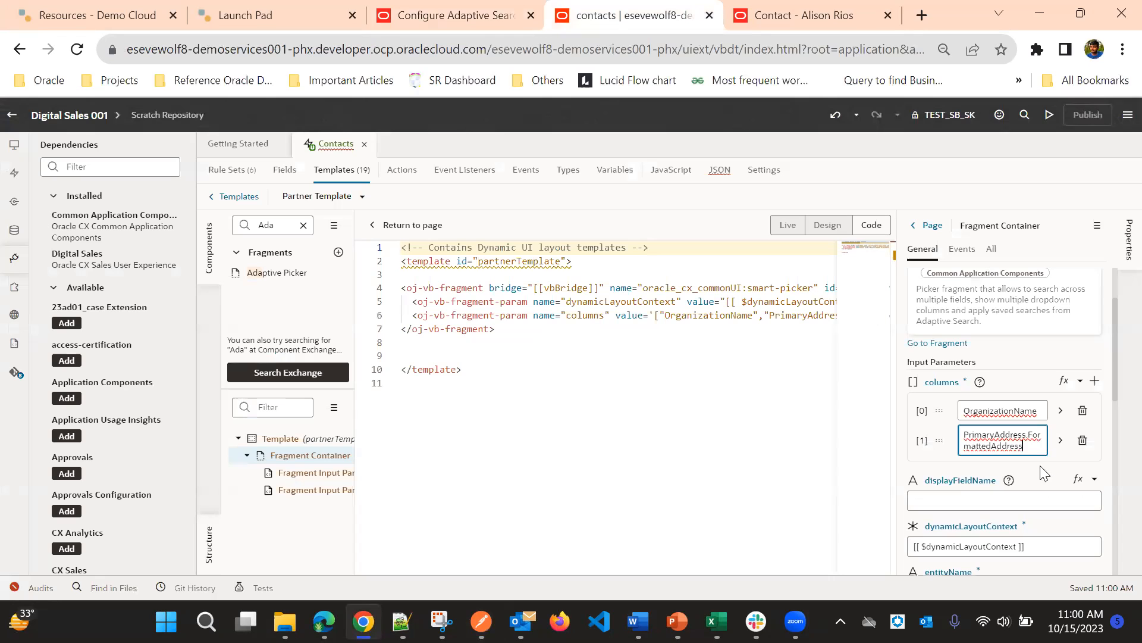
Add a third columns entry to the fragment, and open the Email object's fields under Partner's Emails in the Adaptive Search setup
click(1095, 381)
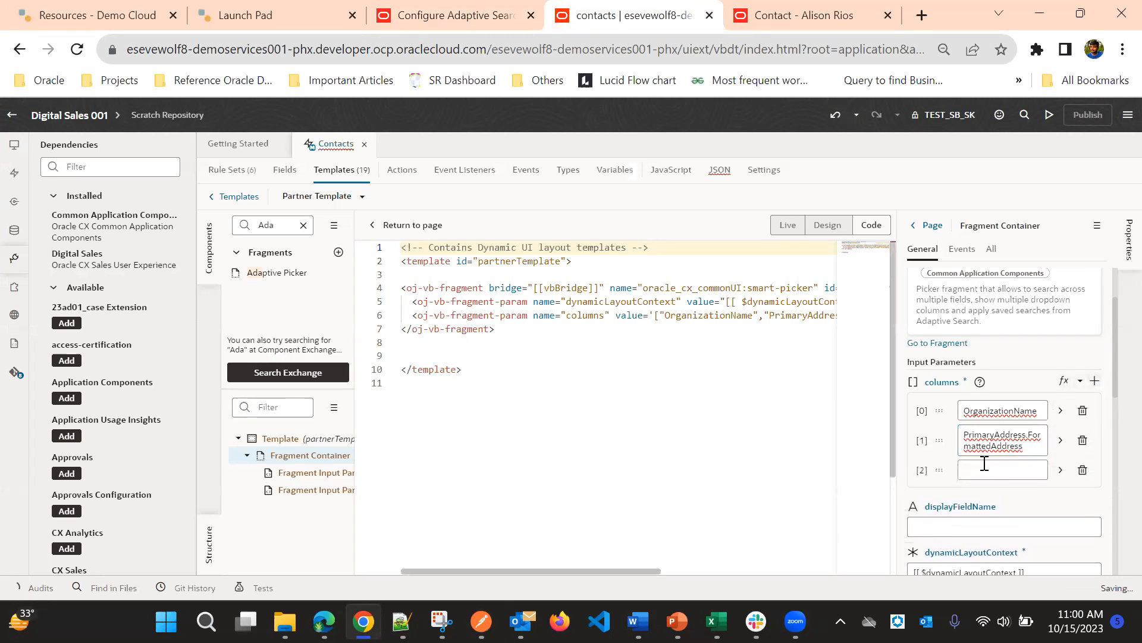
key(alt+Tab)
key(alt+Tab)
click(482, 12)
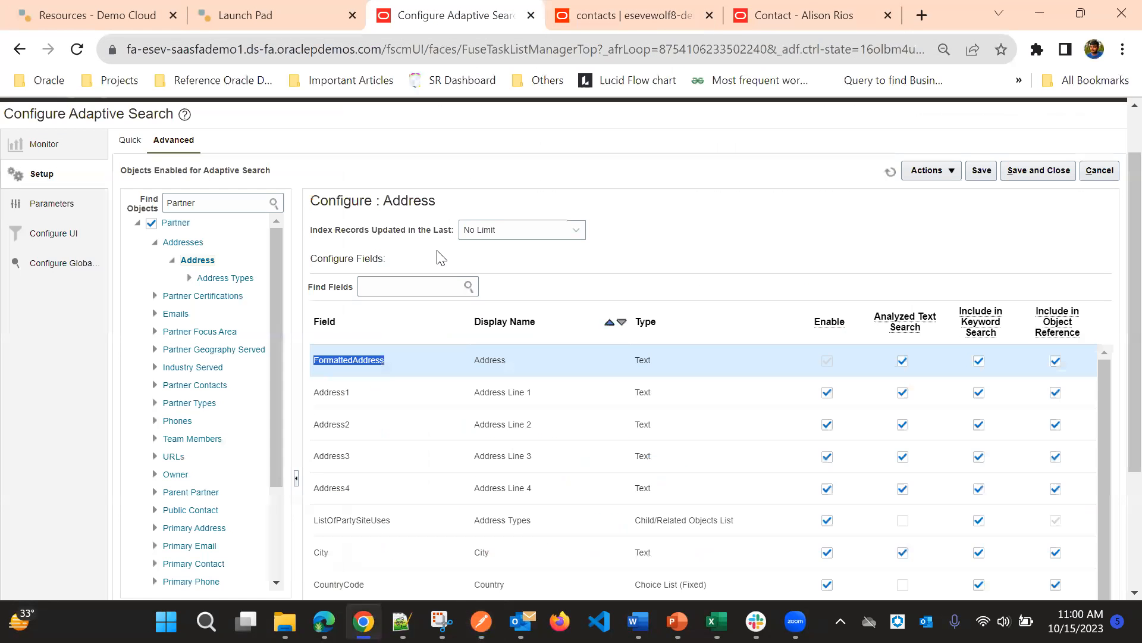
click(154, 314)
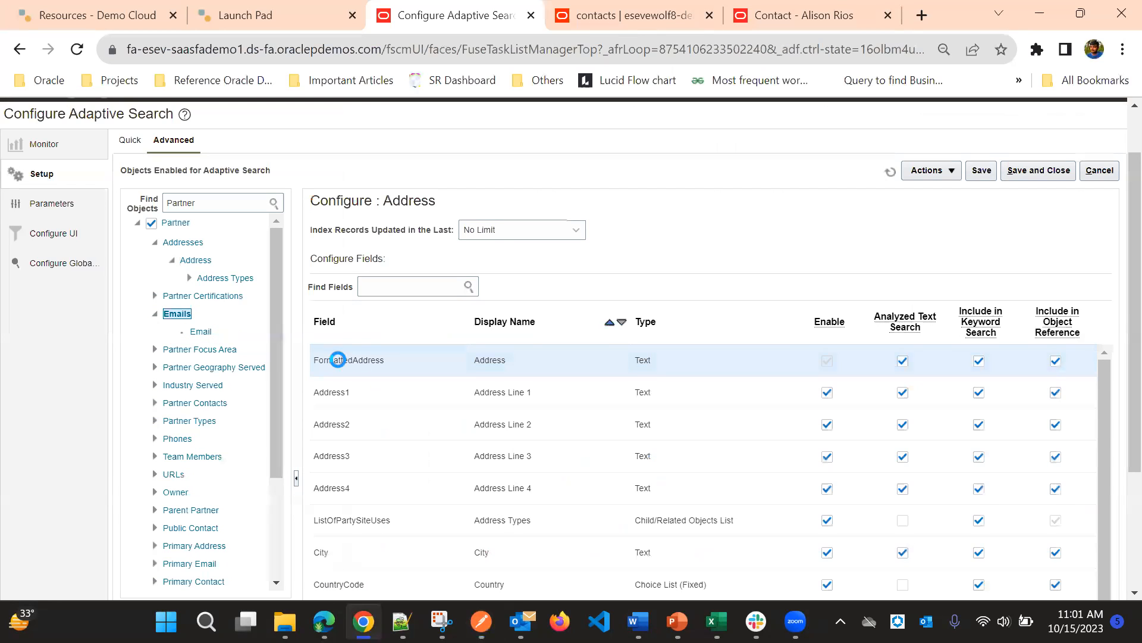
key(alt+Tab)
key(alt+Tab)
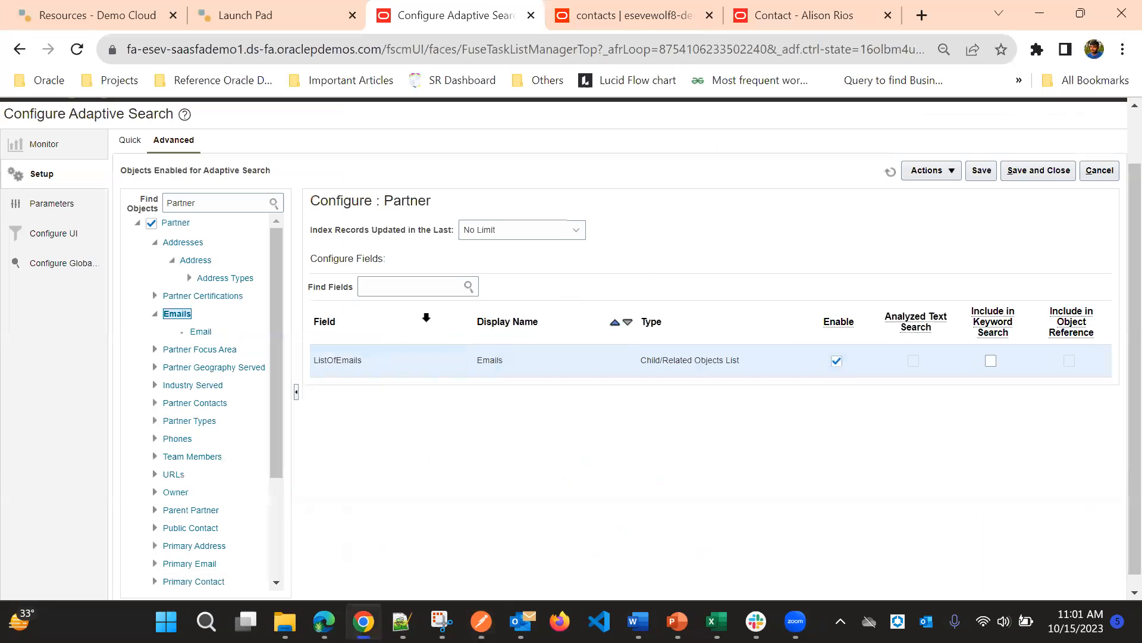
click(202, 331)
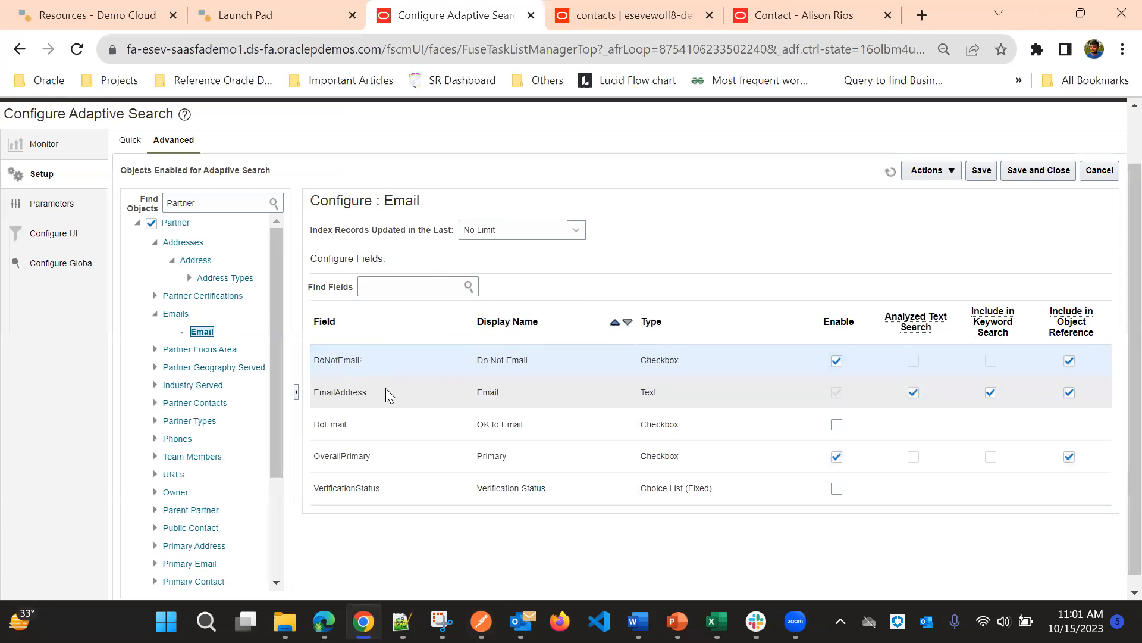
Copy the EmailAddress field name from the Adaptive Search setup and set the fragment's third columns entry to PrimaryEmail.EmailAddress
double_click(352, 391)
key(ctrl+c)
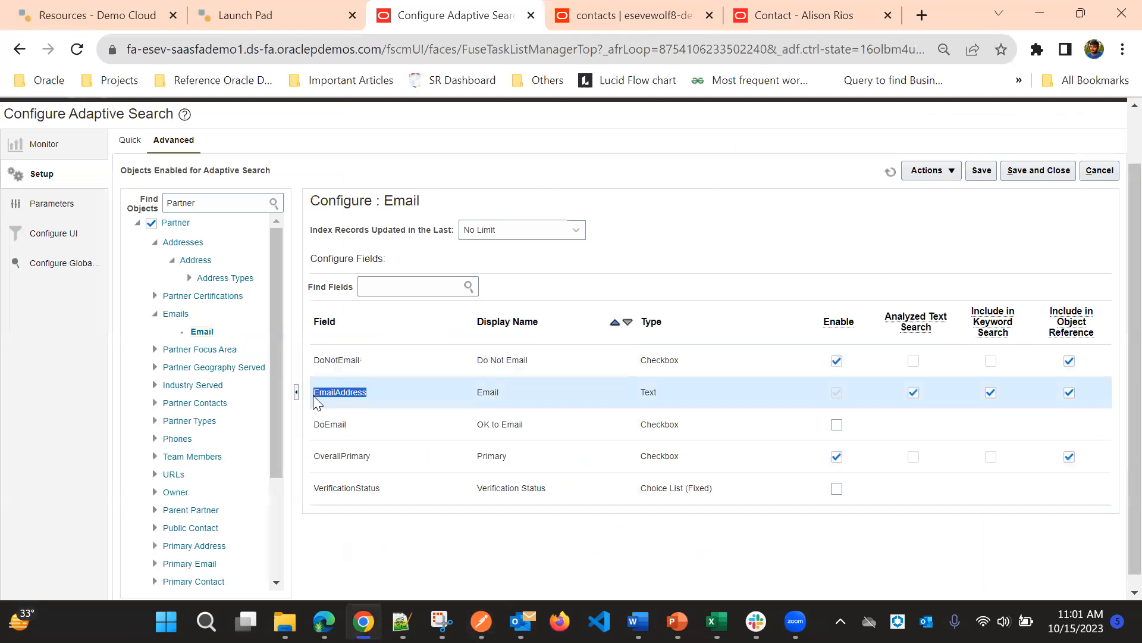
key(alt)
click(648, 3)
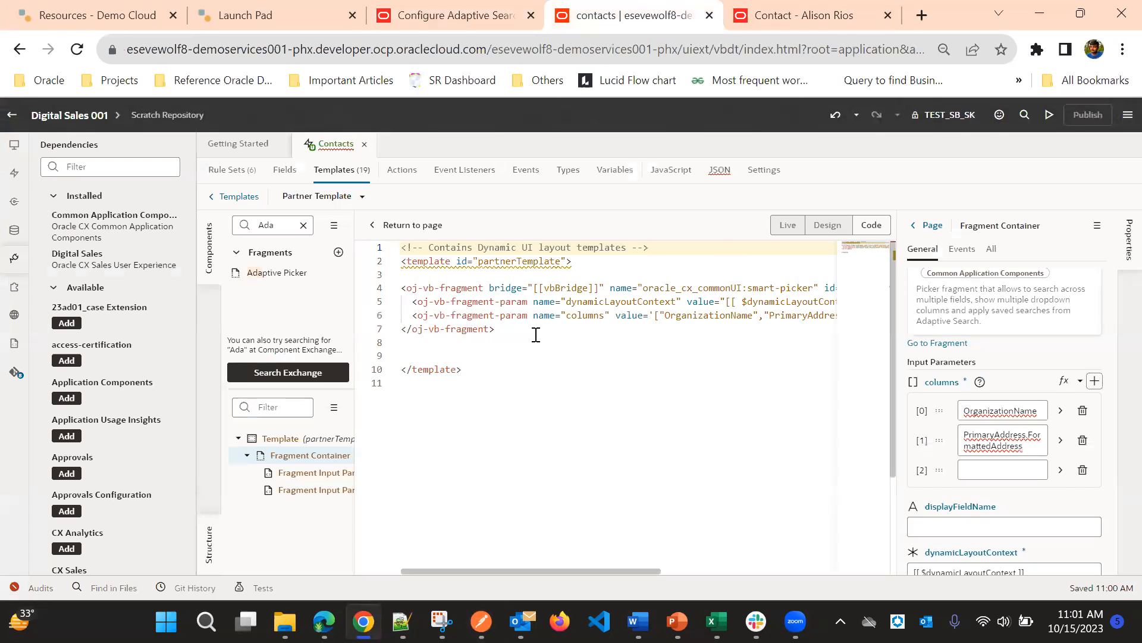
click(998, 468)
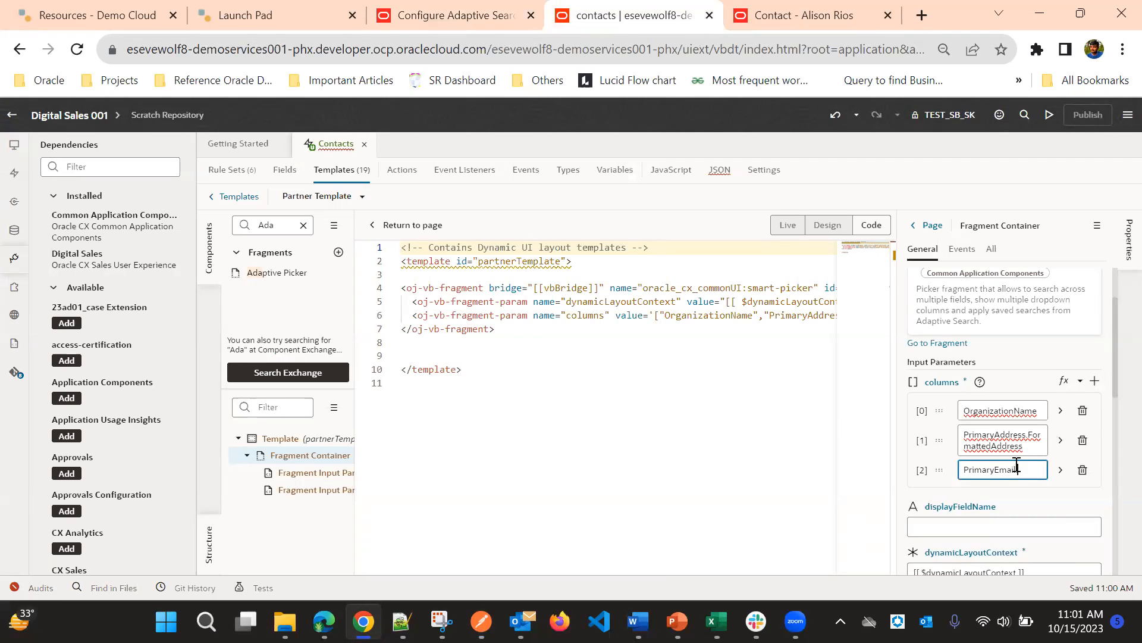
key(ctrl+v)
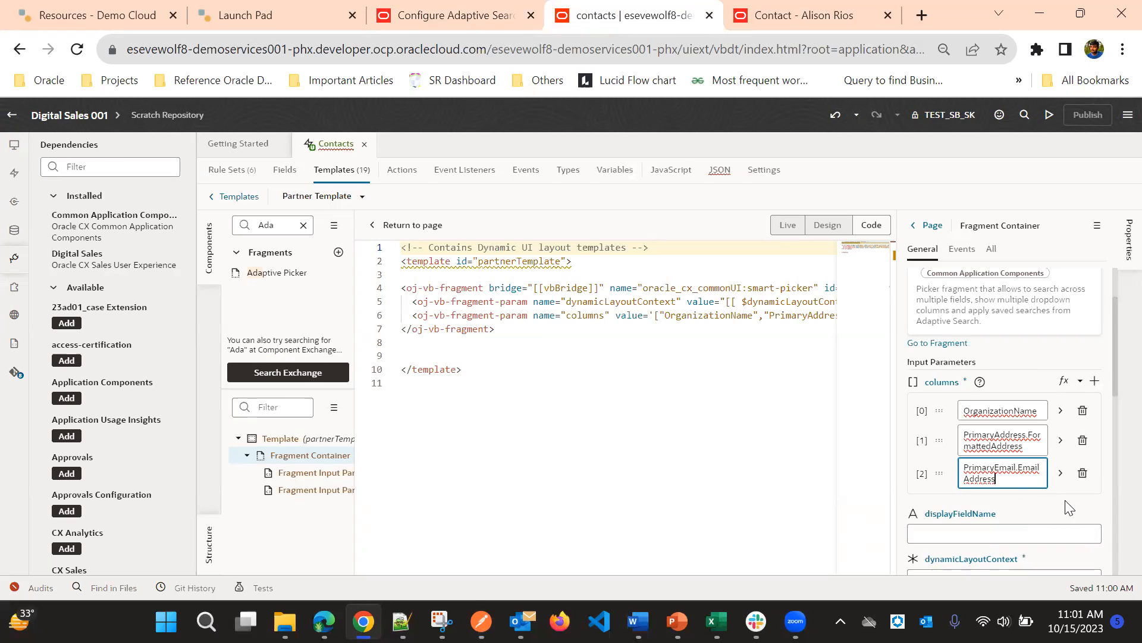
In the Adaptive Search setup, open the Partner object's fields, search for Owner and select the Owner field name
key(alt+Tab)
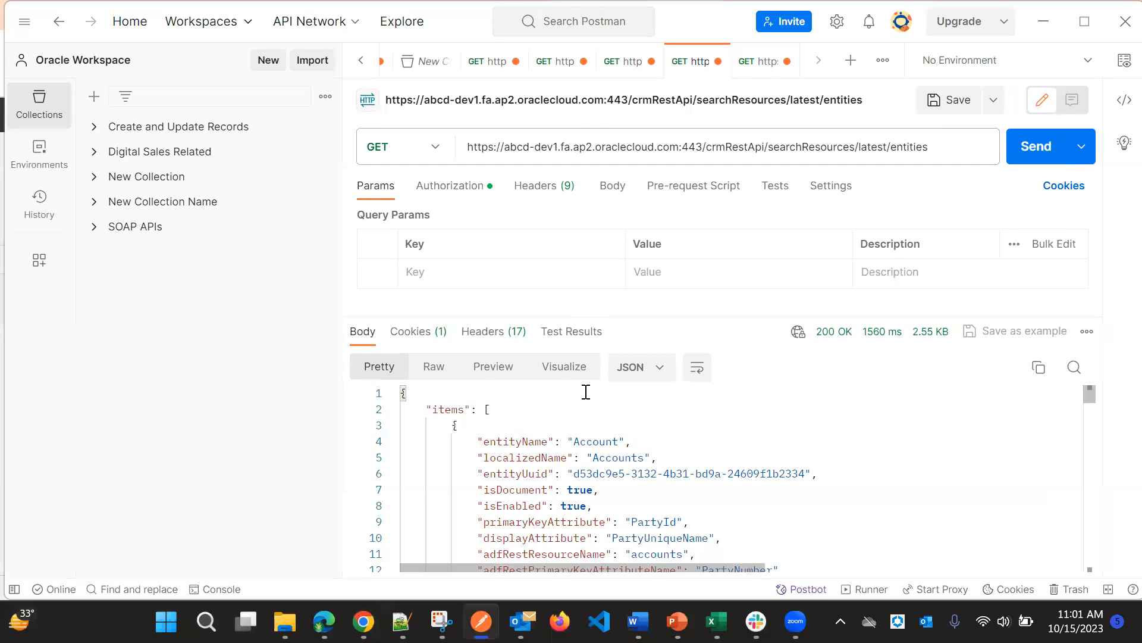
key(alt+Tab)
click(502, 7)
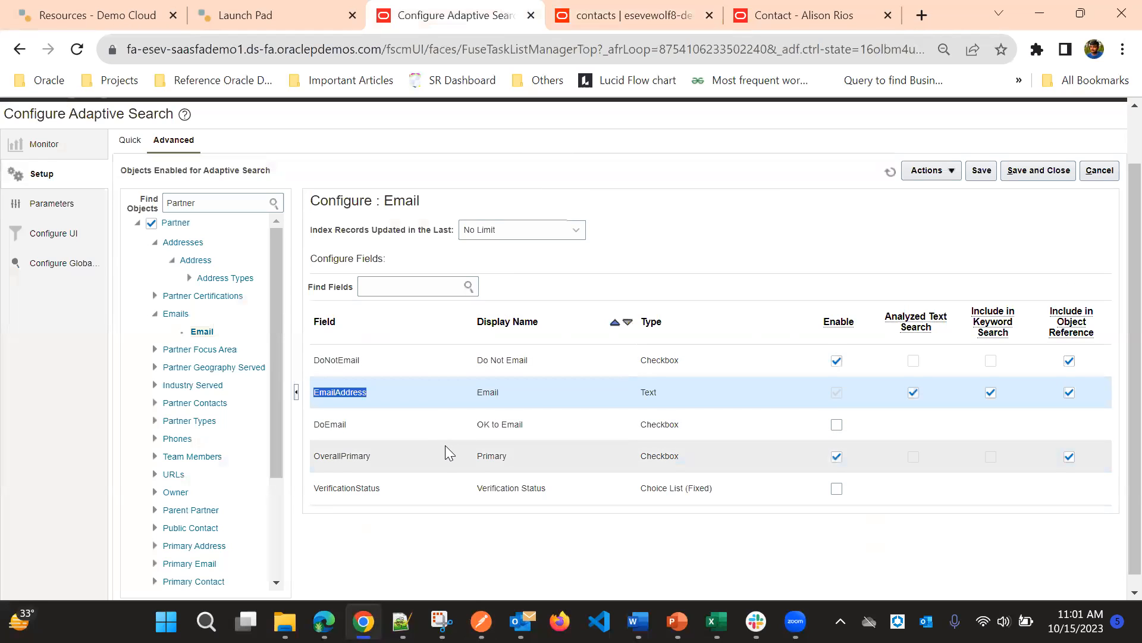
click(177, 223)
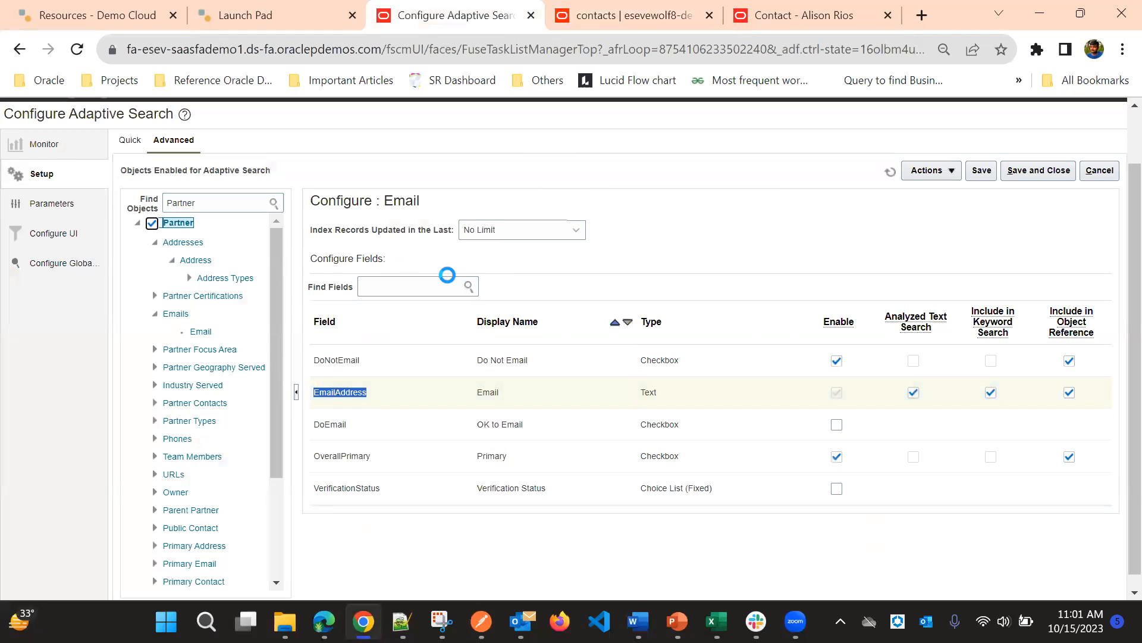
click(409, 286)
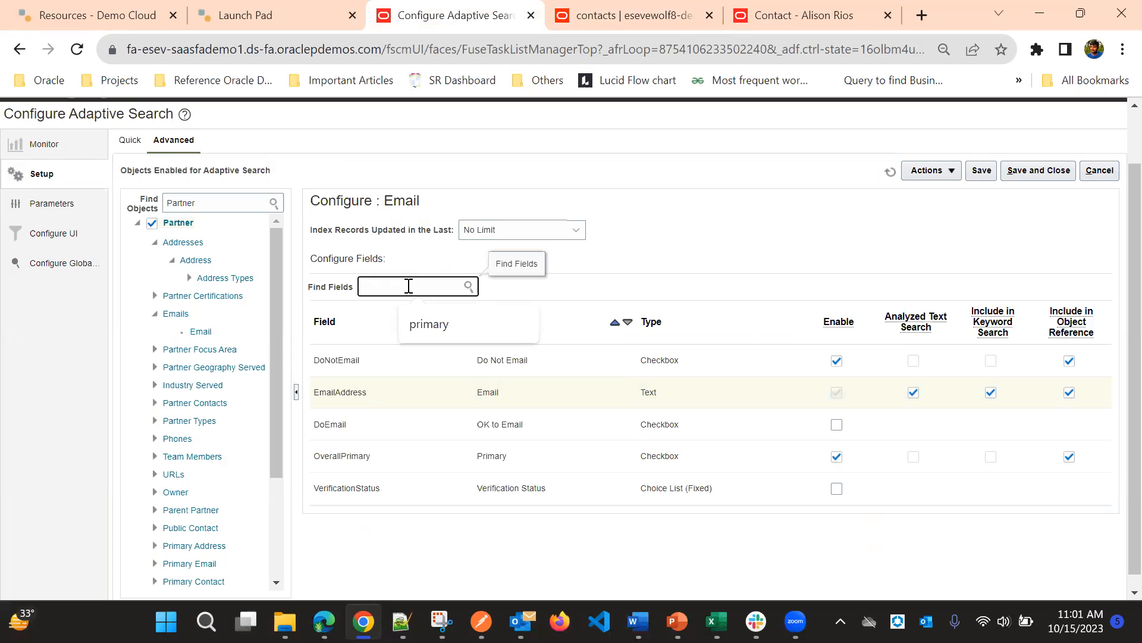
text(O)
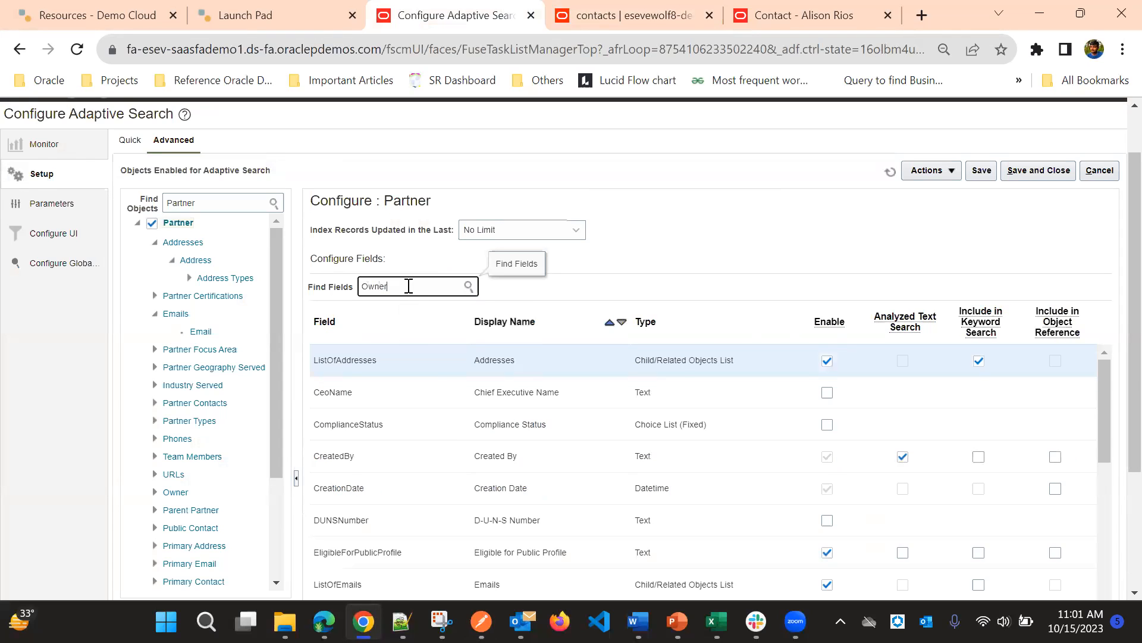
text(wner)
key(Return)
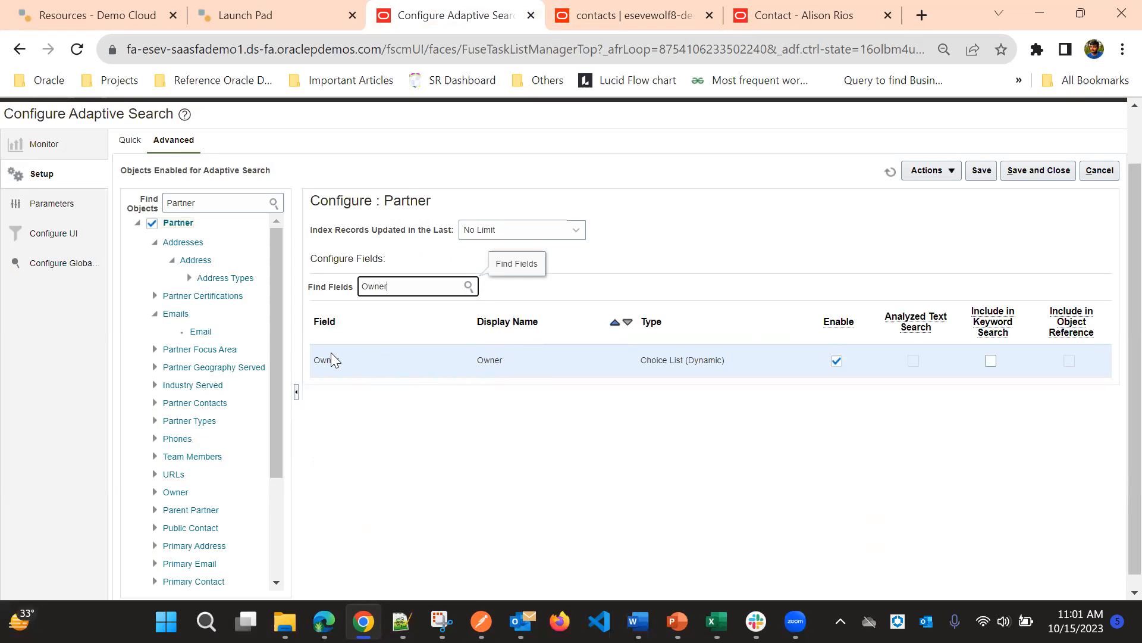
double_click(332, 360)
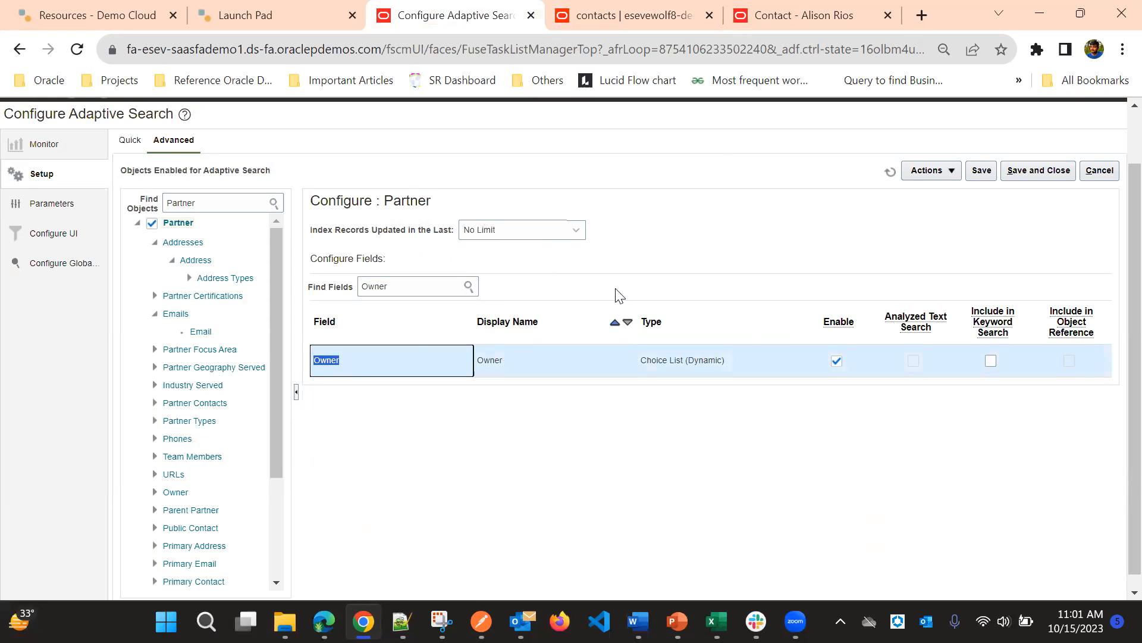
Add a fourth columns entry to the fragment with the value Owner
click(811, 7)
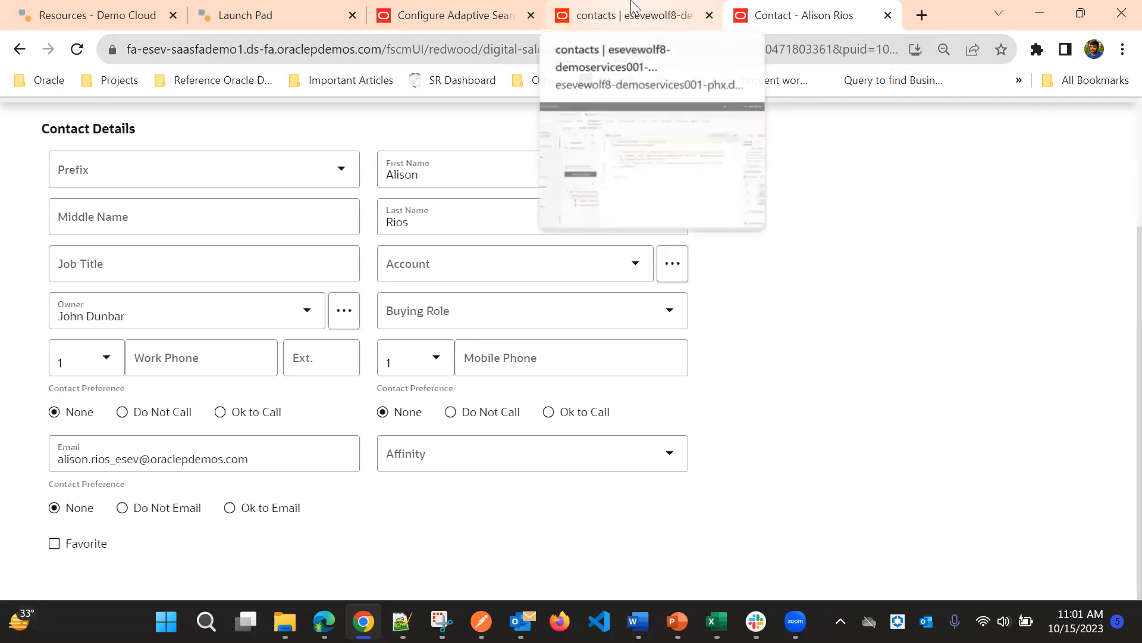
click(653, 9)
click(1095, 381)
text(Owner)
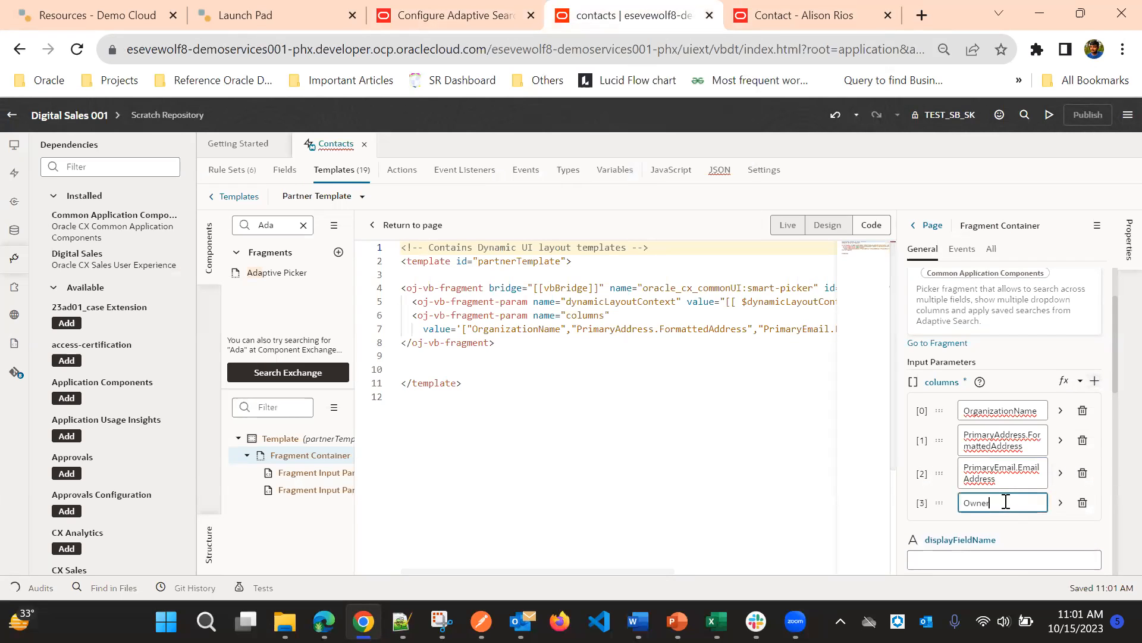
Open the fragment's entityName parameter for editing, and in Postman search the entities response for "entityName": "Partner"
scroll(1016, 357, down, 2)
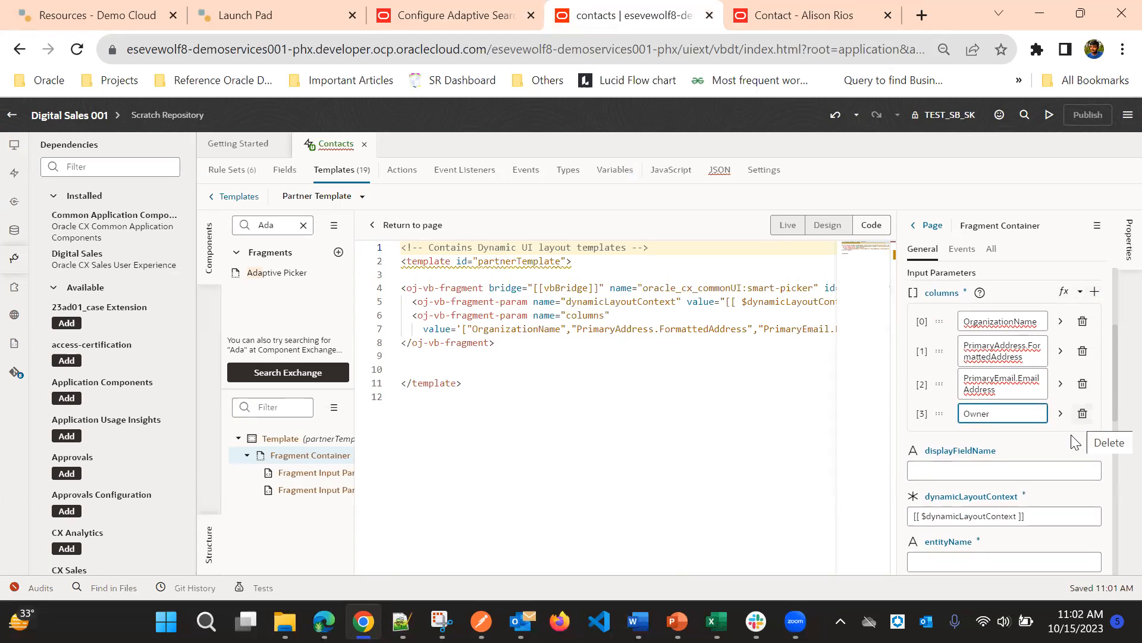
scroll(973, 406, down, 2)
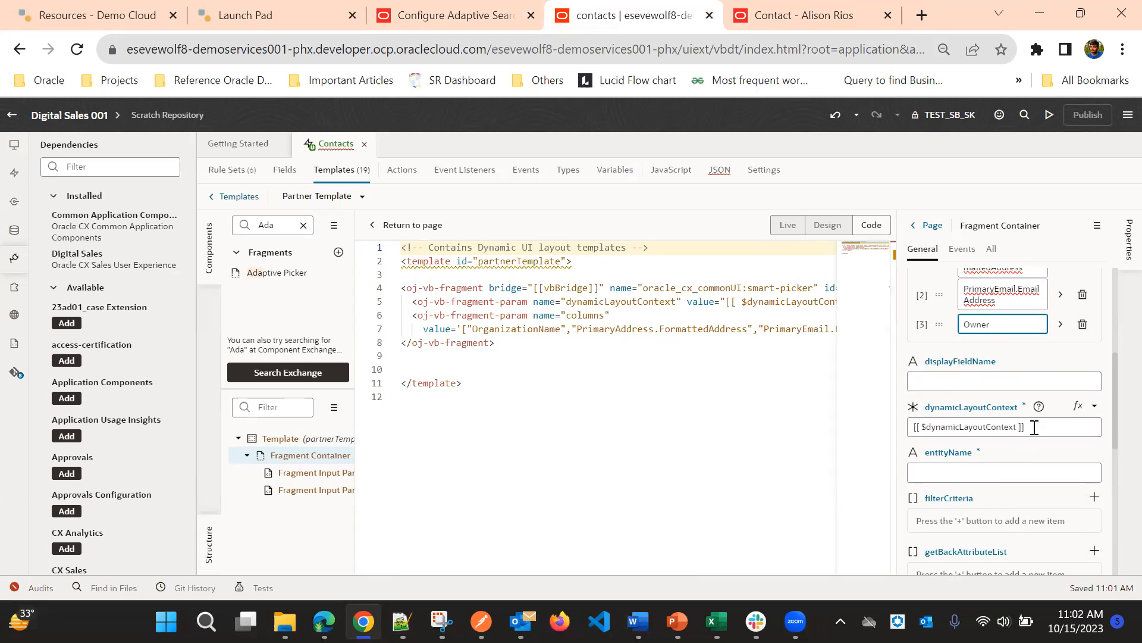
scroll(953, 456, down, 1)
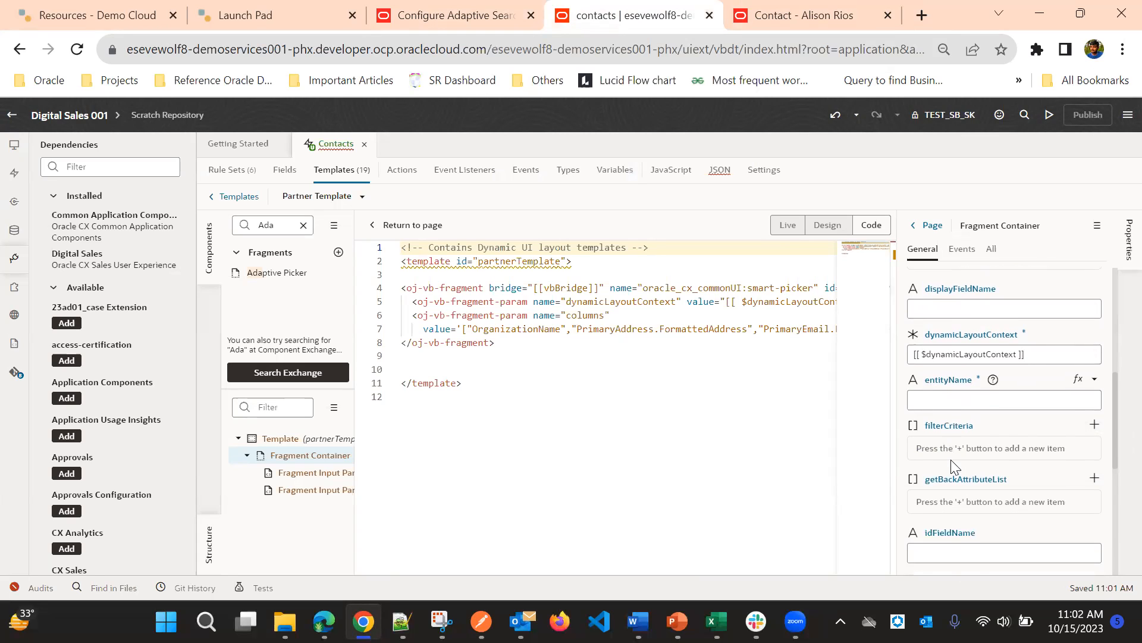
click(956, 381)
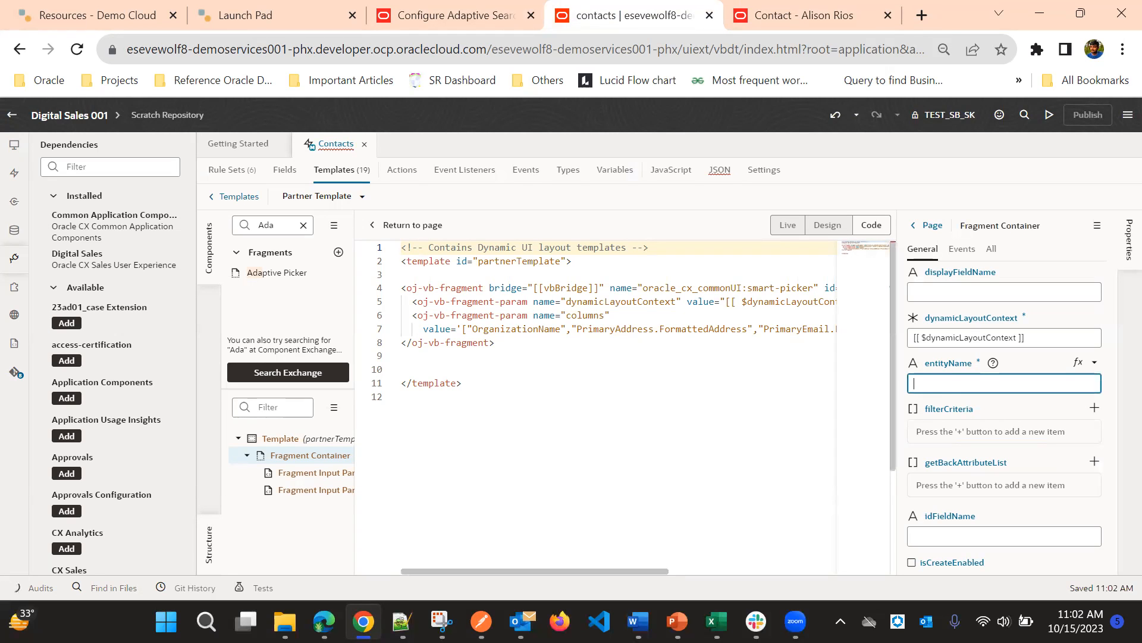
click(416, 488)
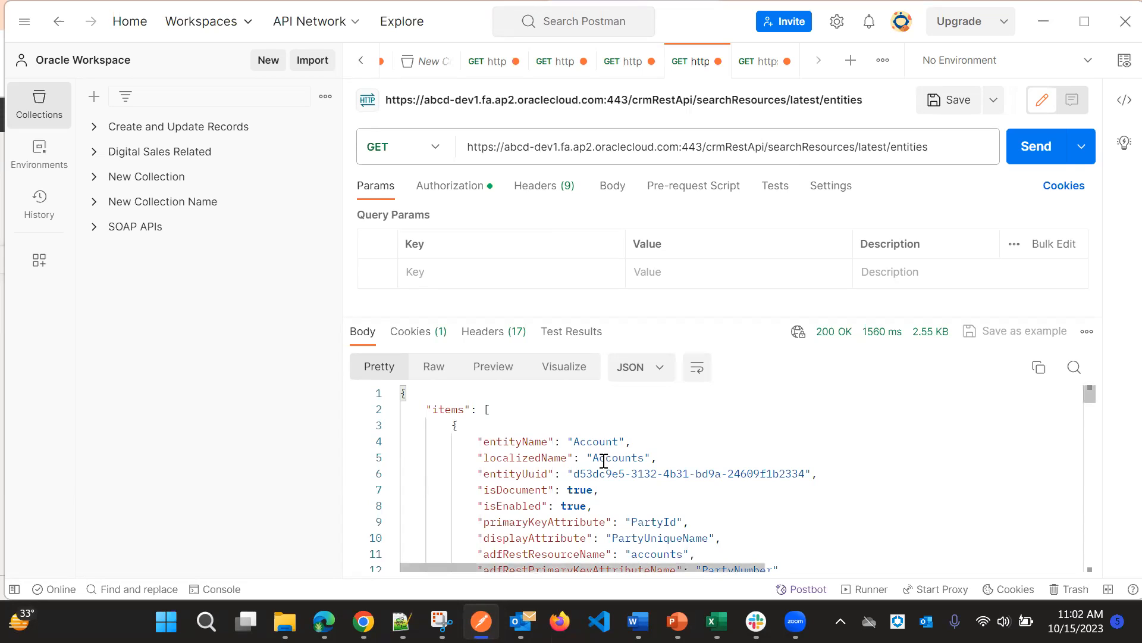
drag(573, 443, 617, 446)
click(554, 441)
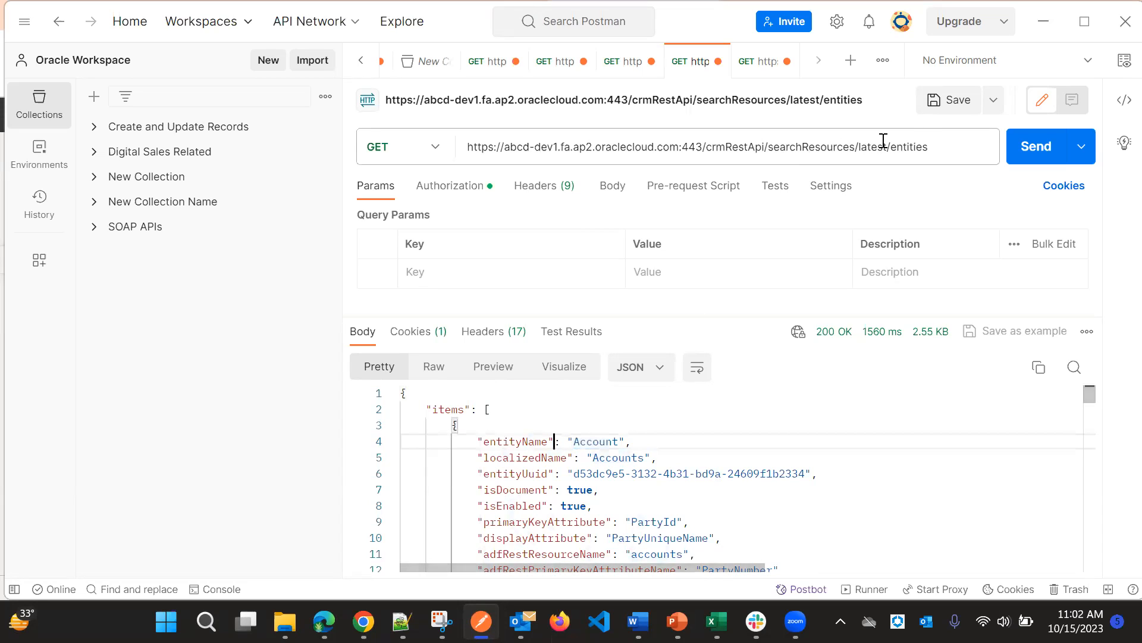
click(1074, 367)
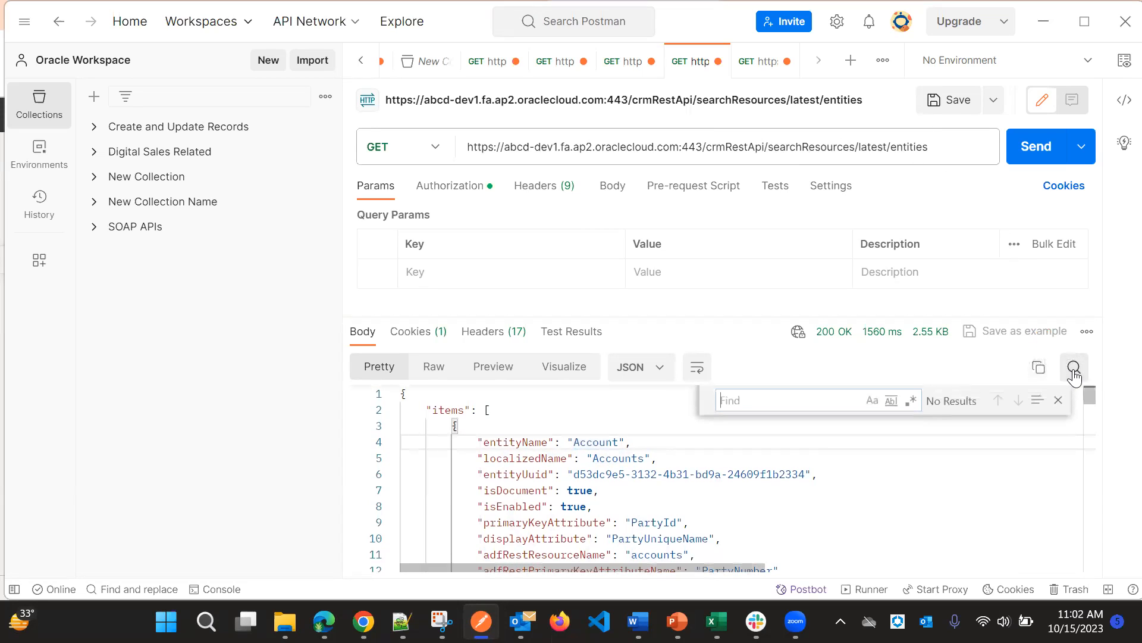
double_click(596, 443)
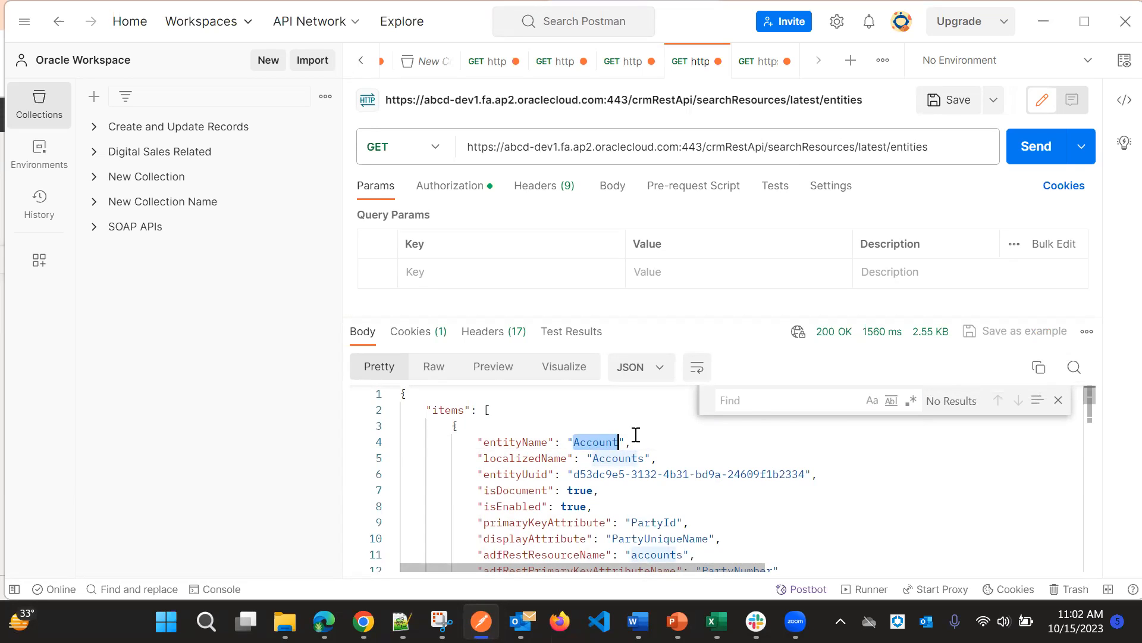
click(750, 404)
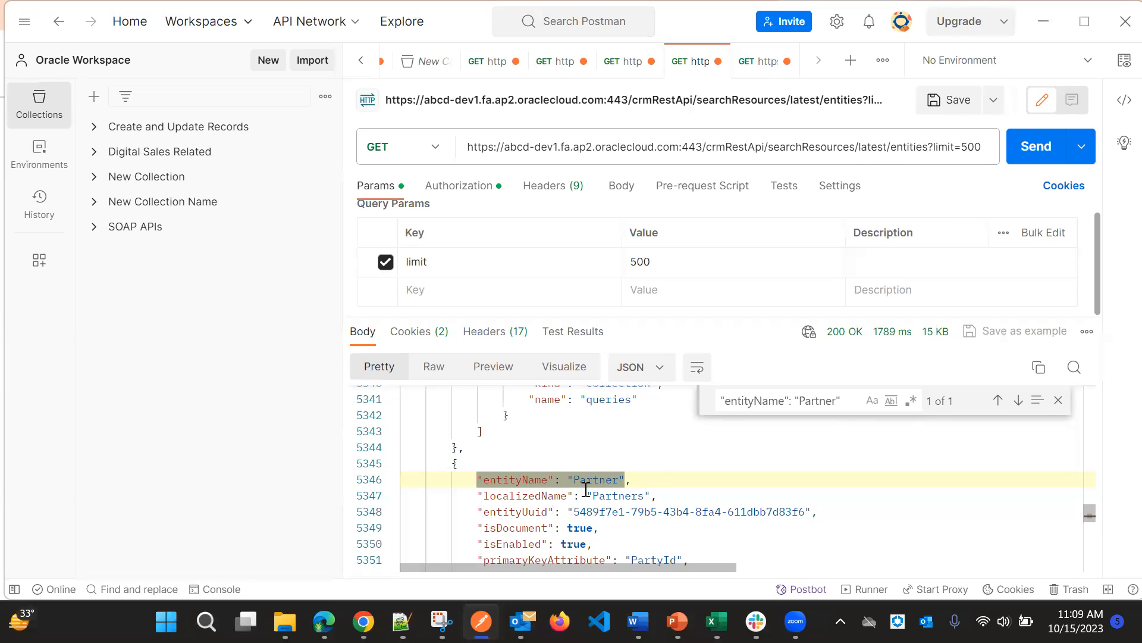
Copy the entity name Partner from the Postman response and paste it into the fragment's entityName parameter
double_click(602, 479)
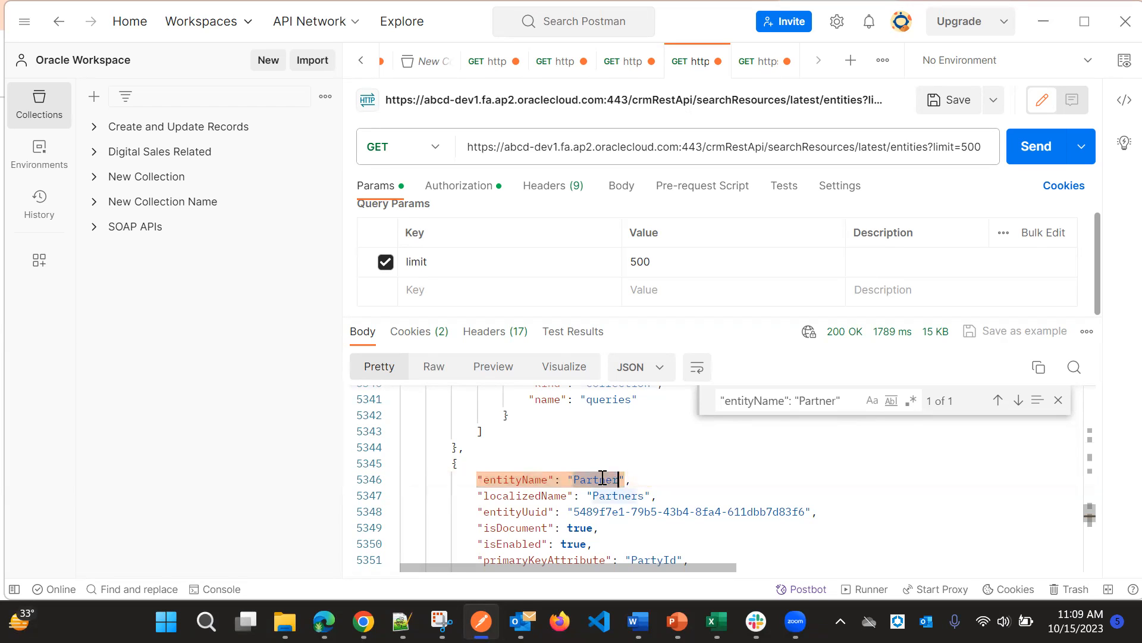
key(ctrl+c)
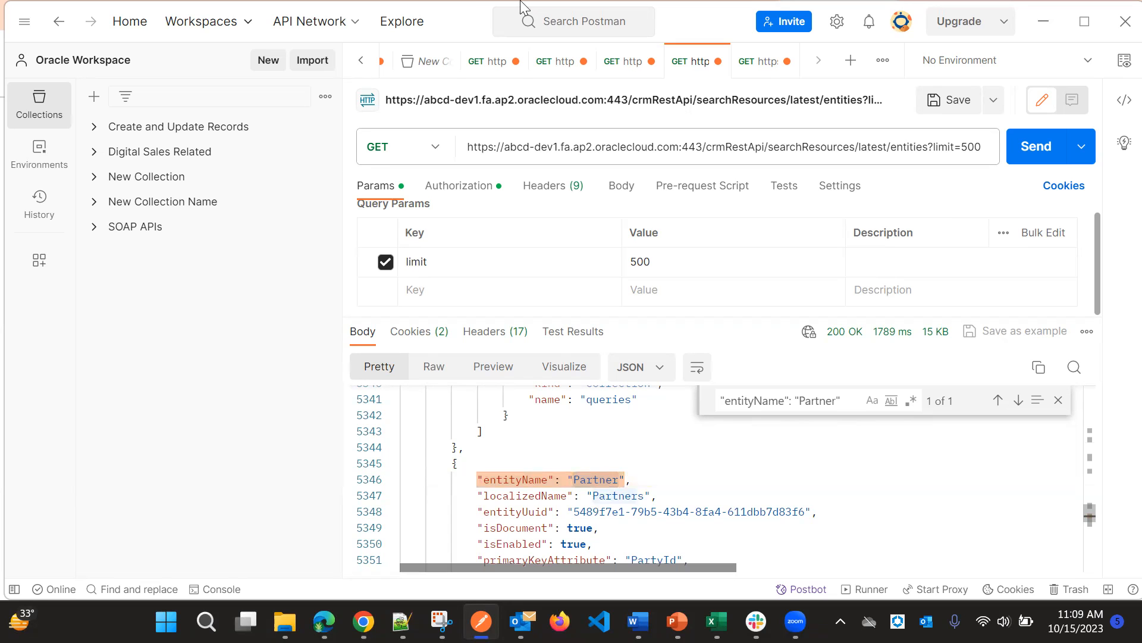
key(alt+Tab)
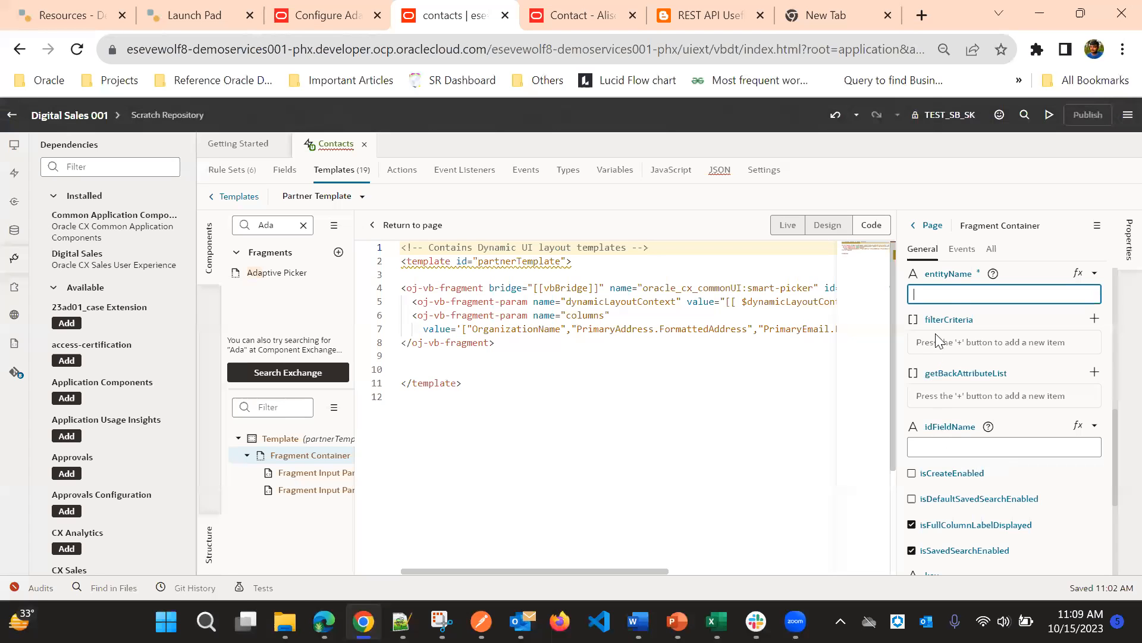
key(ctrl+v)
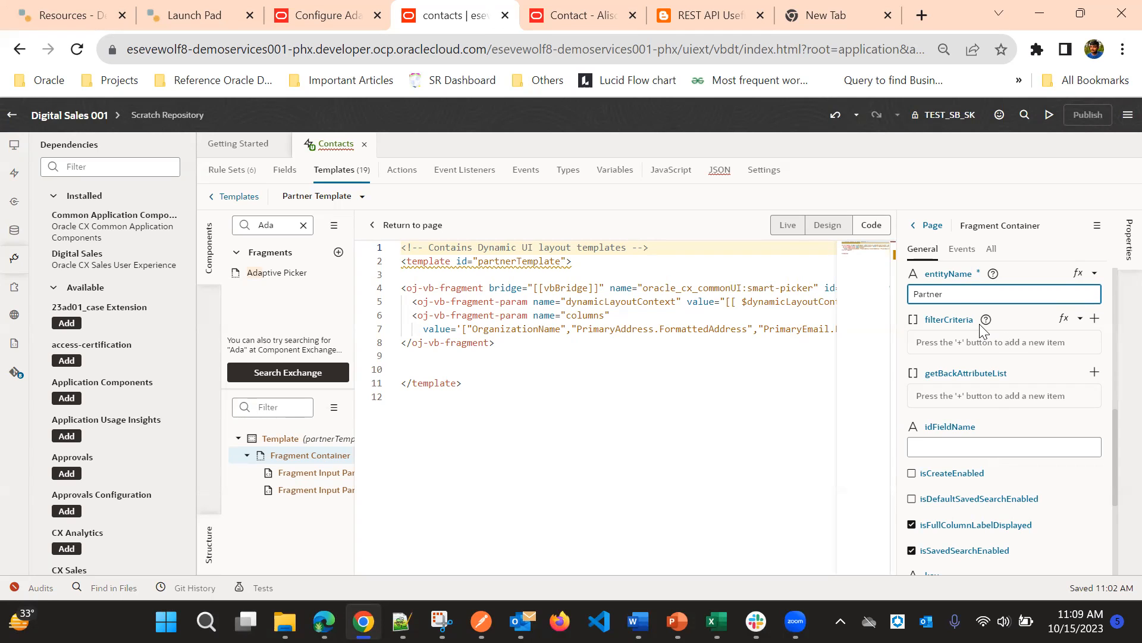
click(985, 321)
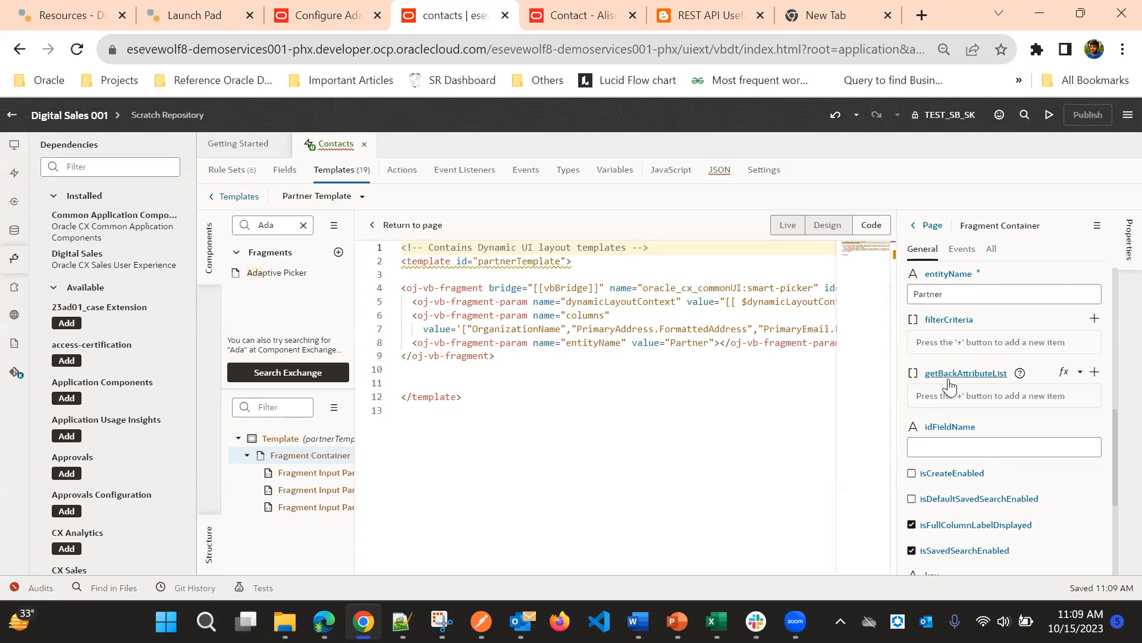
Set the fragment's idFieldName parameter to PrimaryPartner_Id_c
click(931, 448)
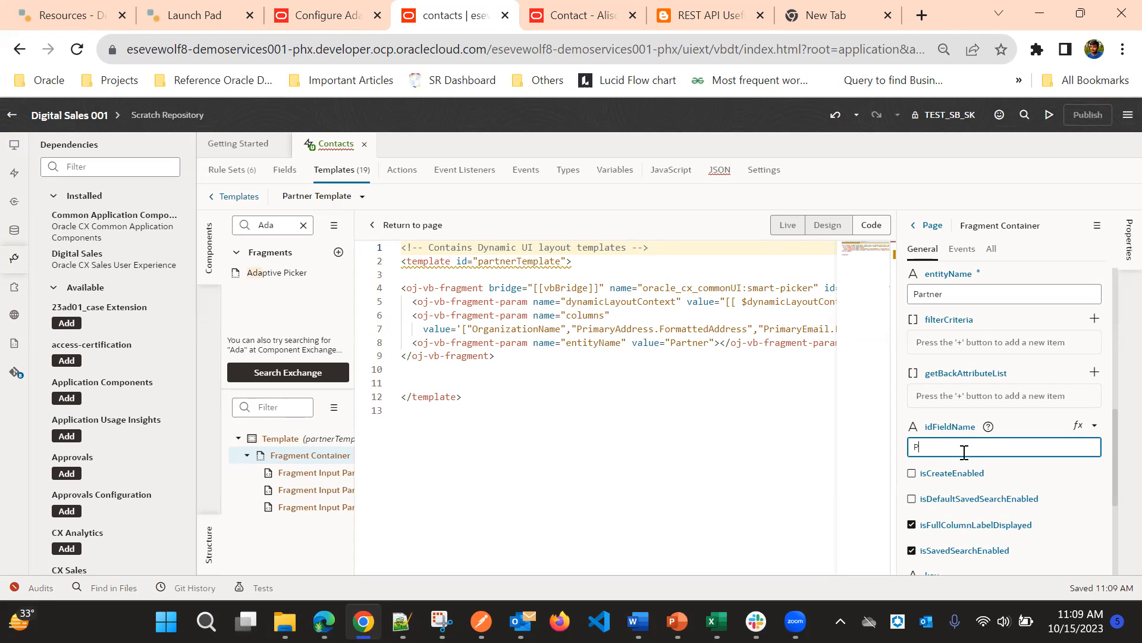
text(maryPartner_)
key(BackSpace)
key(BackSpace)
Set the fragment's key parameter to PartyId
scroll(1017, 445, down, 4)
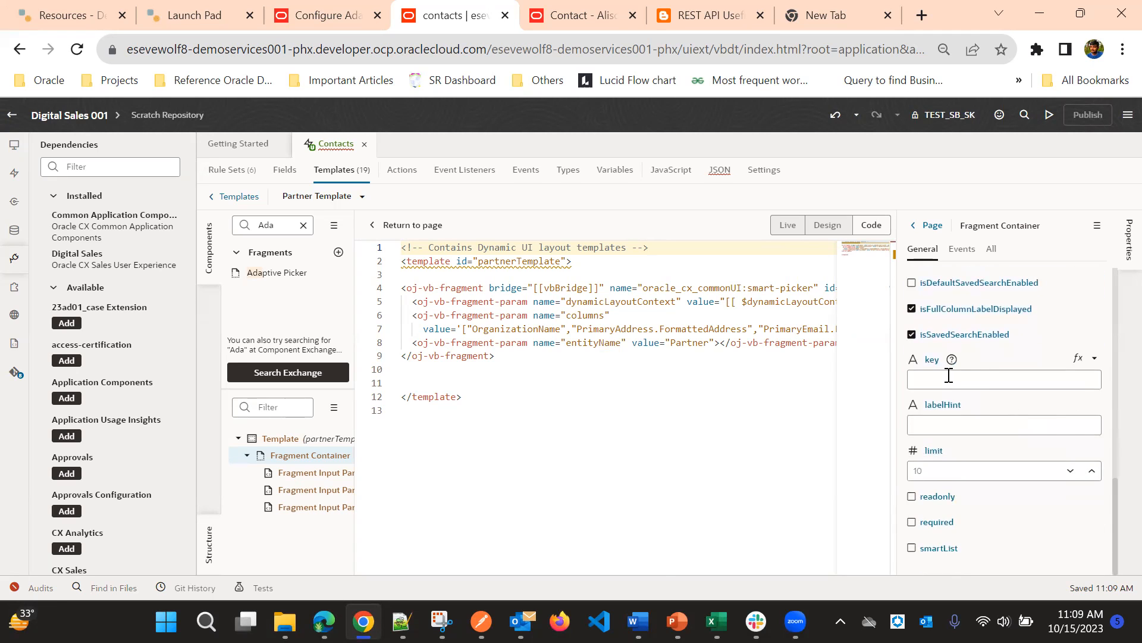
click(949, 375)
text(Partner)
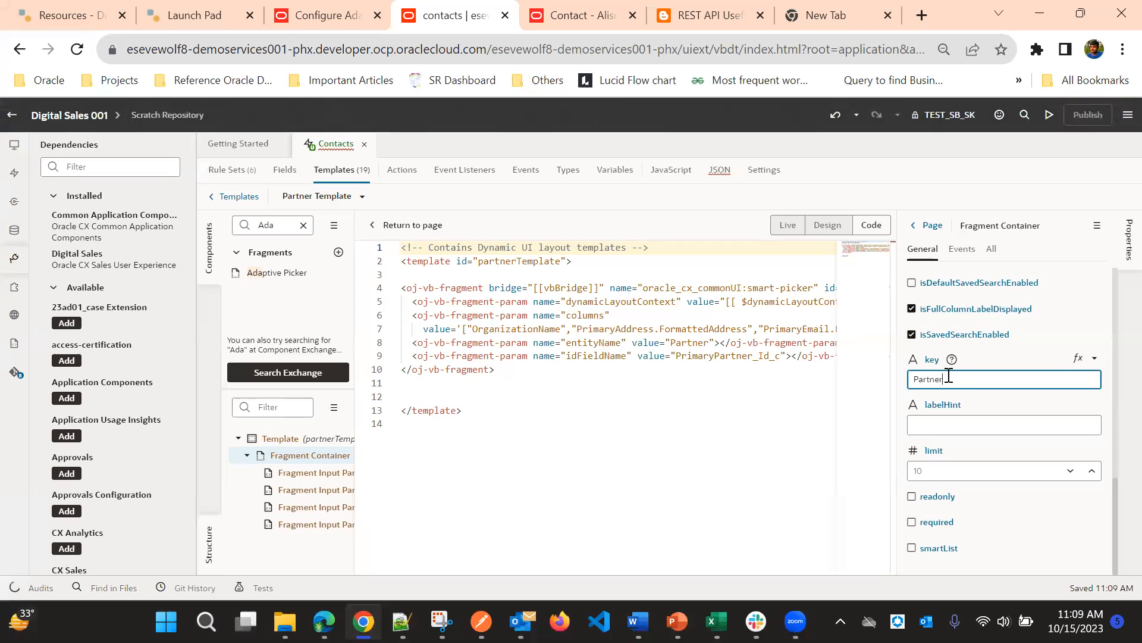
key(BackSpace)
key(BackSpace)
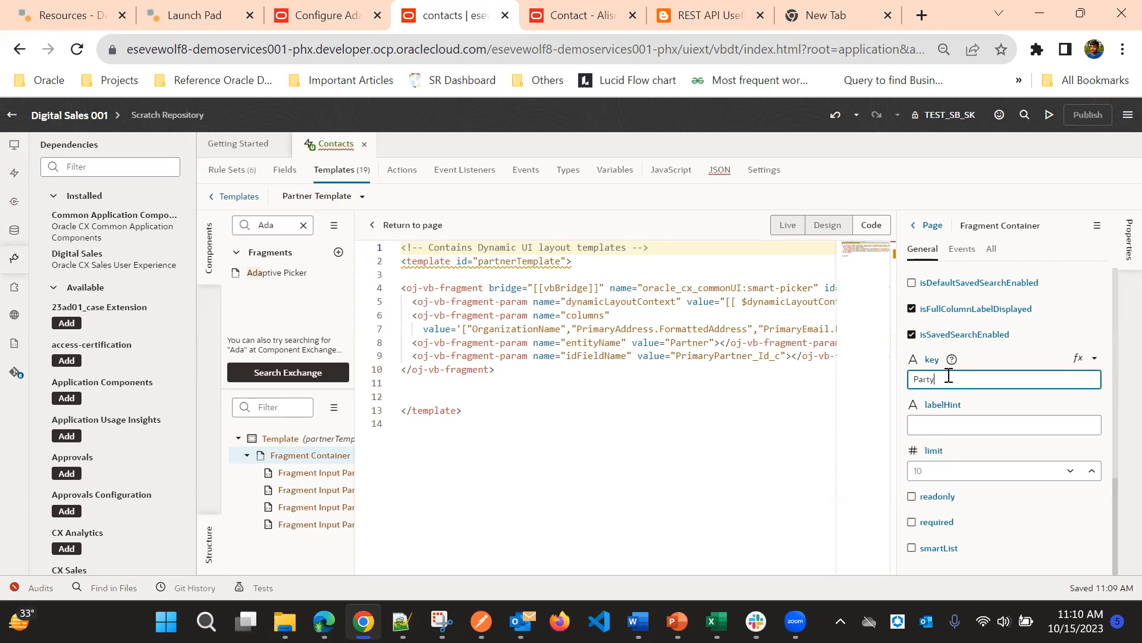
Set the fragment's labelHint parameter to the expression $metadata.labelHint and save it
click(937, 423)
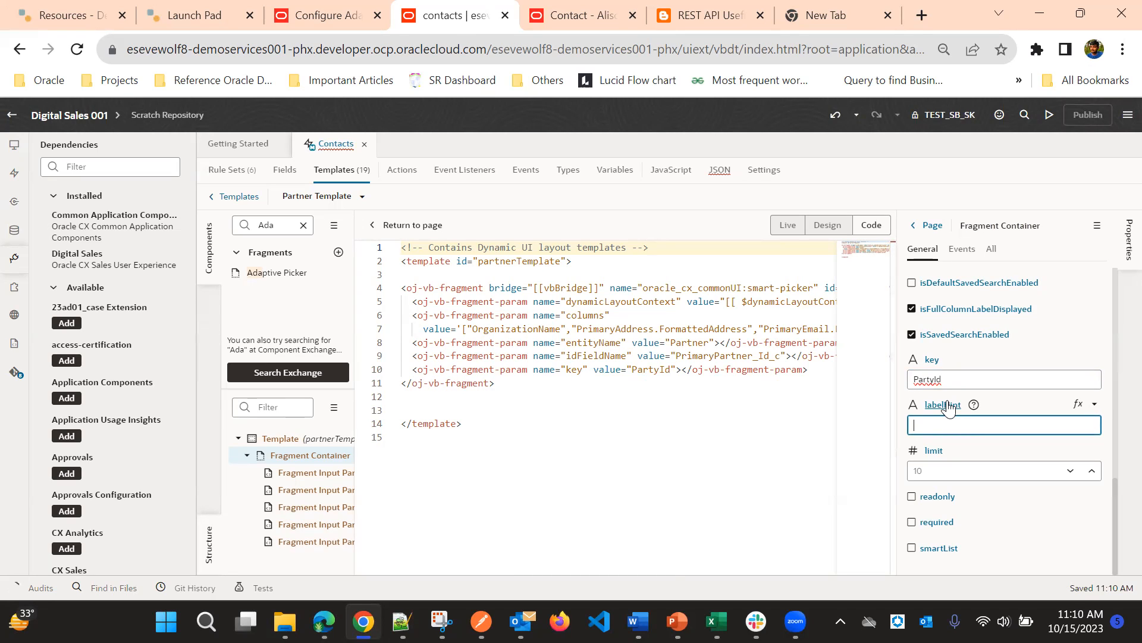
click(1079, 403)
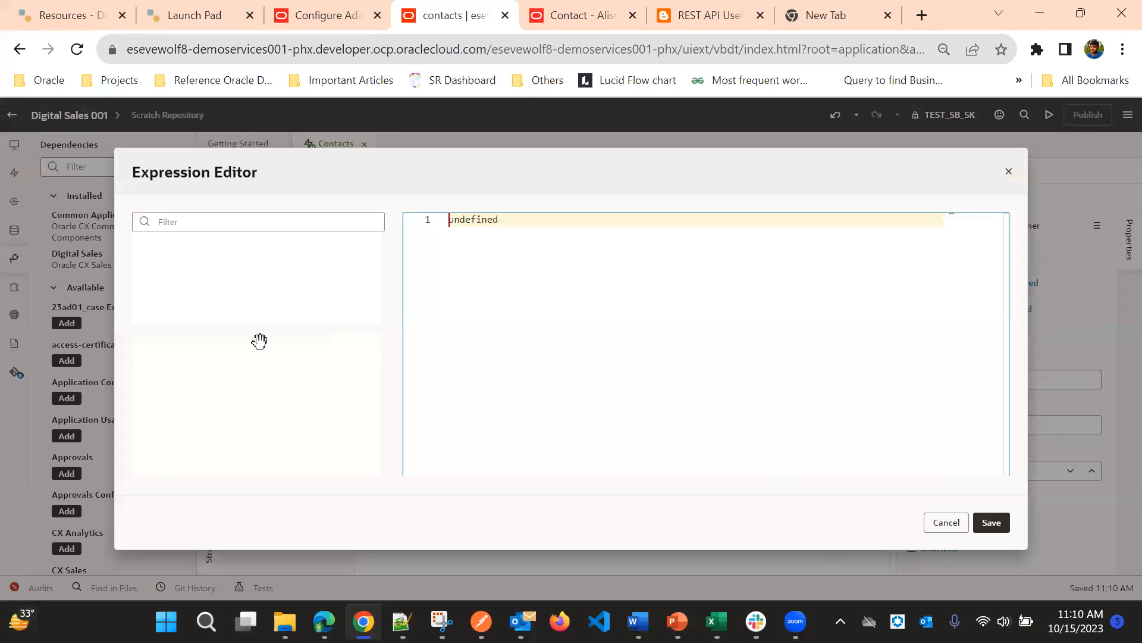
scroll(241, 381, down, 5)
click(196, 314)
double_click(196, 314)
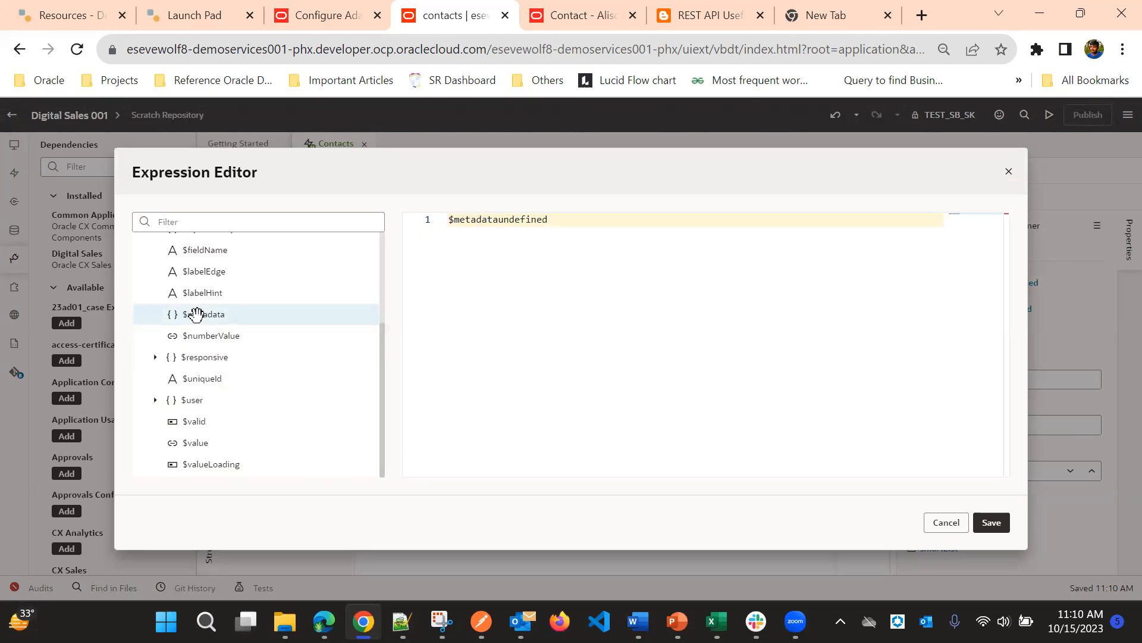
drag(498, 222, 576, 236)
key(BackSpace)
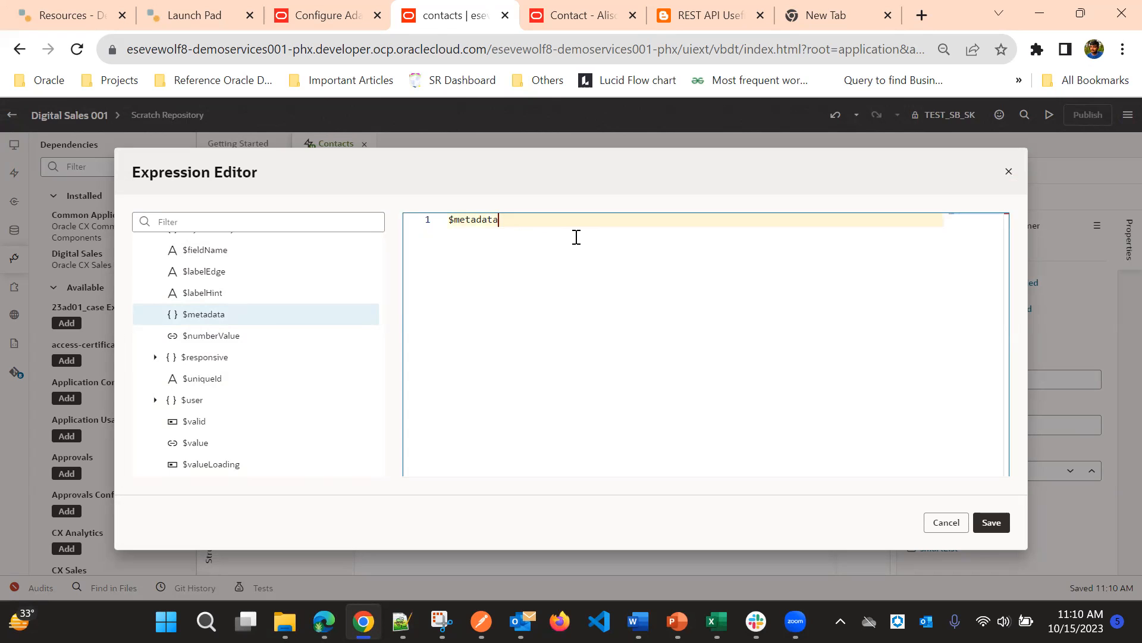
text(.labelHind)
key(BackSpace)
text(t)
click(991, 524)
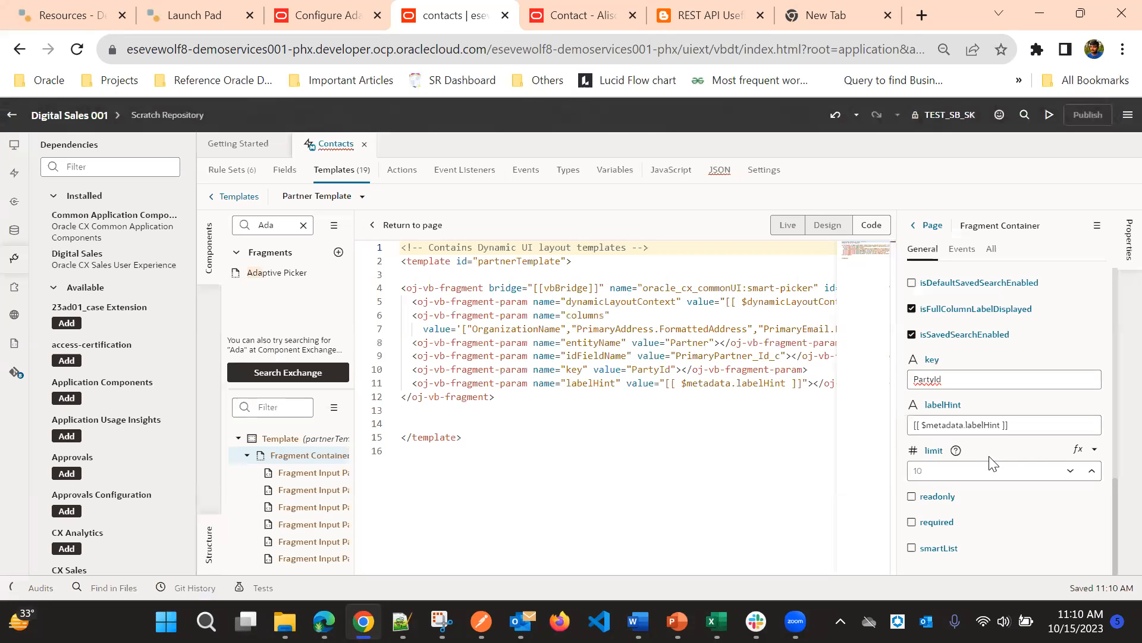
Enable the fragment's smartList and isDefaultSavedSearchEnabled parameters
click(946, 470)
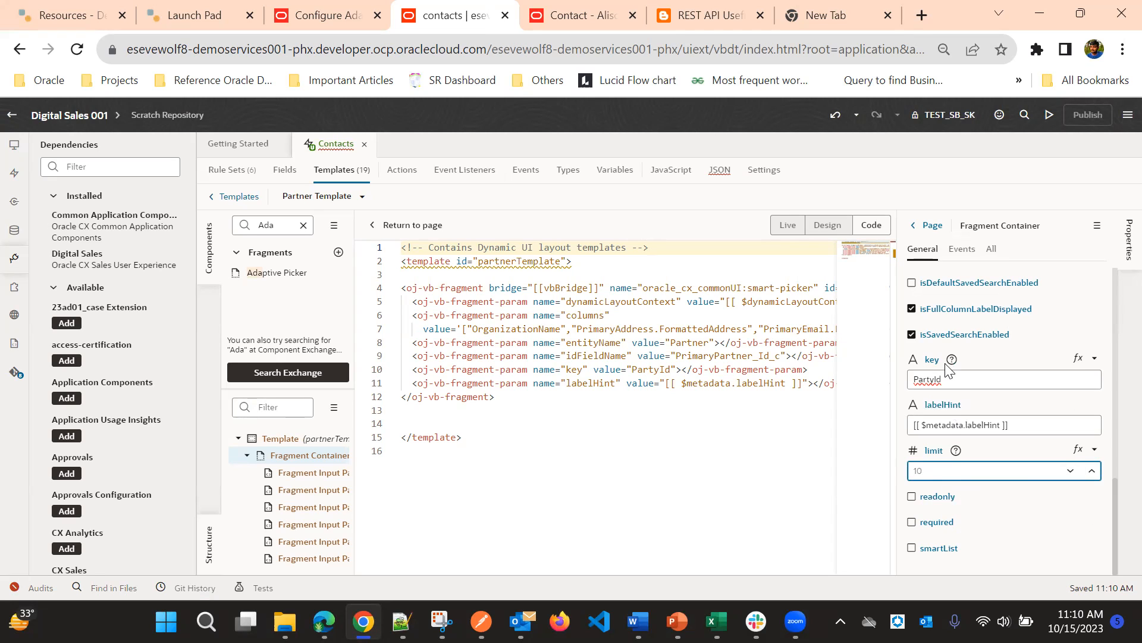
scroll(949, 370, up, 2)
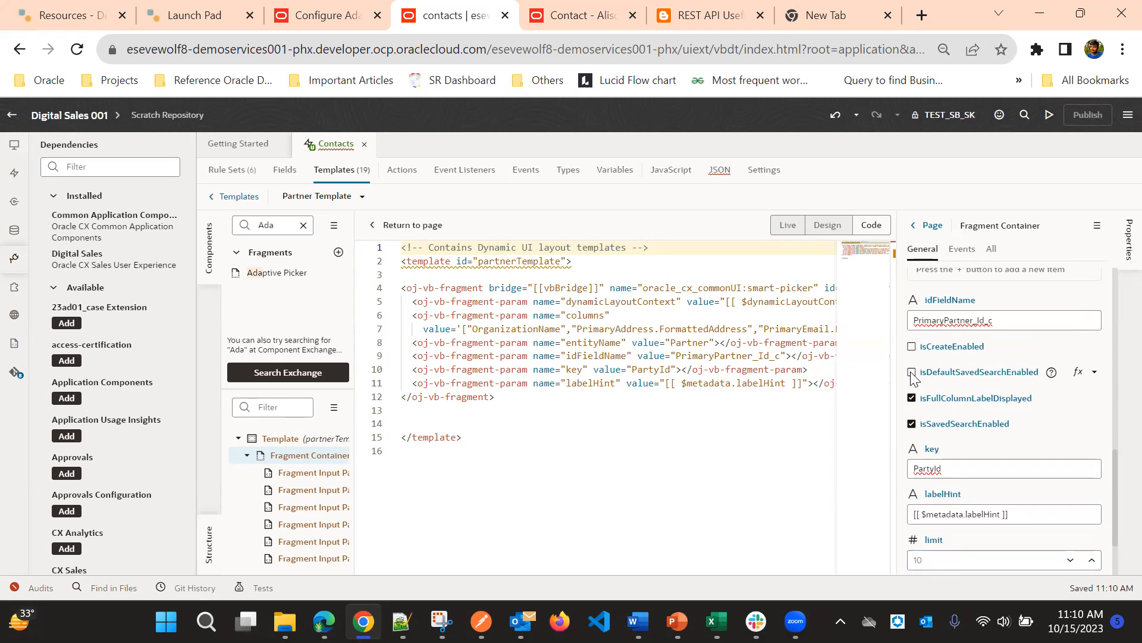
scroll(912, 381, down, 2)
click(911, 548)
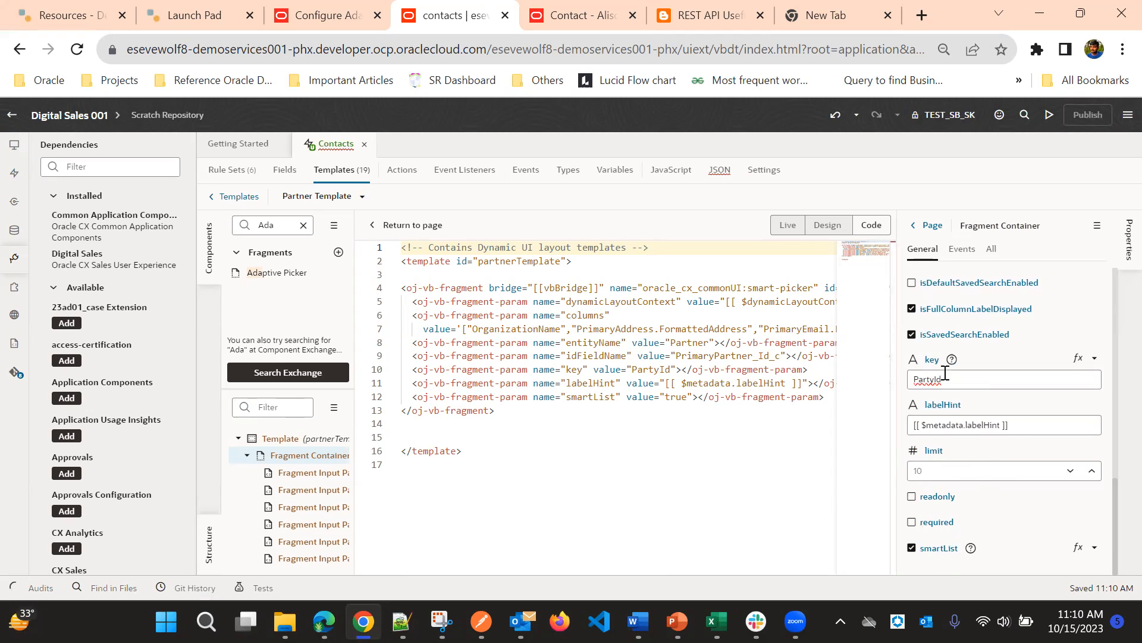
scroll(946, 372, up, 2)
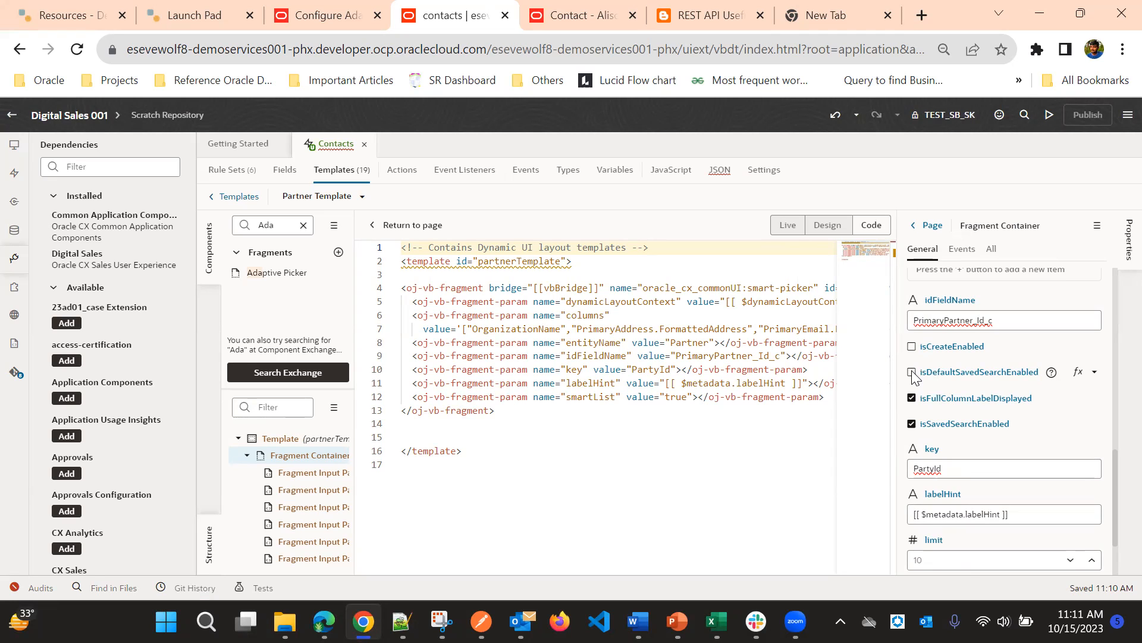
click(911, 373)
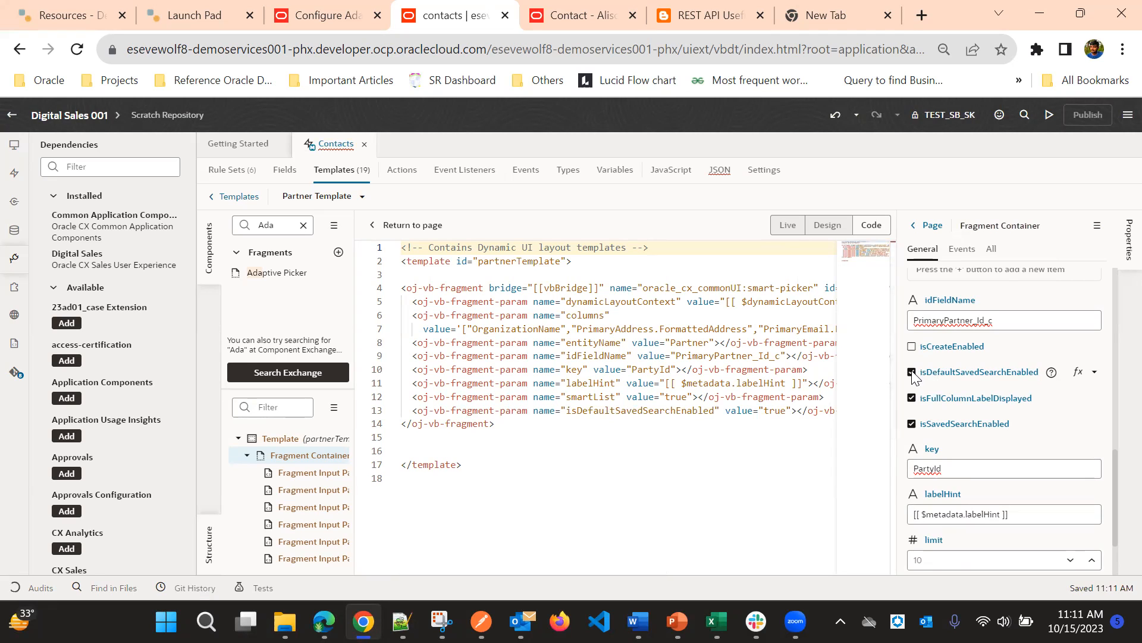
Preview the contact edit page and examine the Primary Partner picker's saved searches and dropdown columns
click(1048, 119)
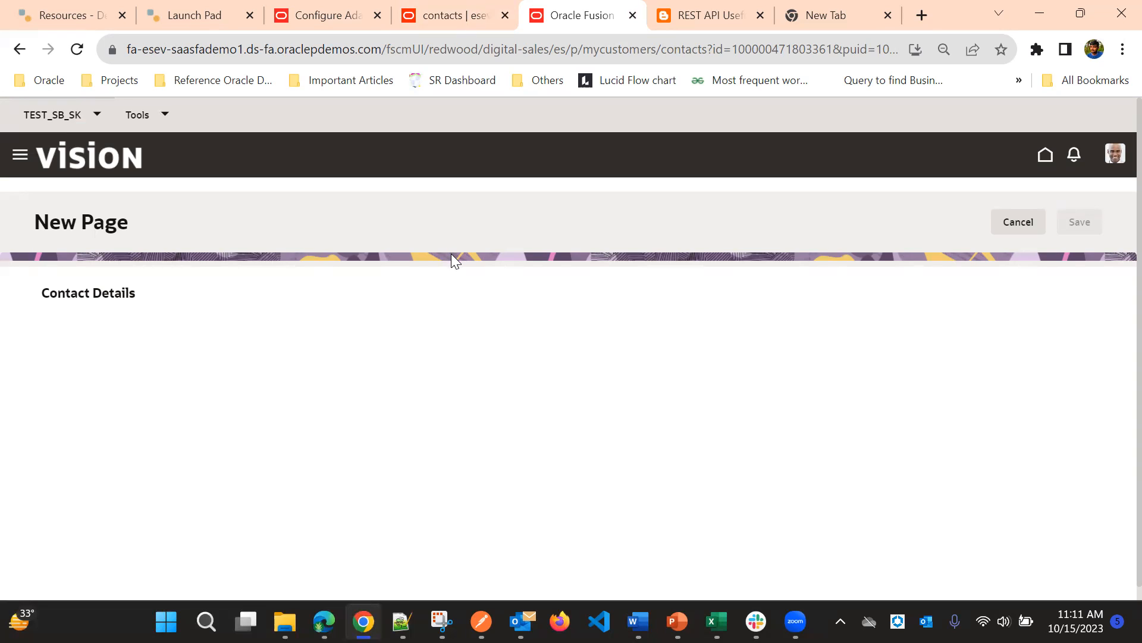
scroll(619, 411, down, 1)
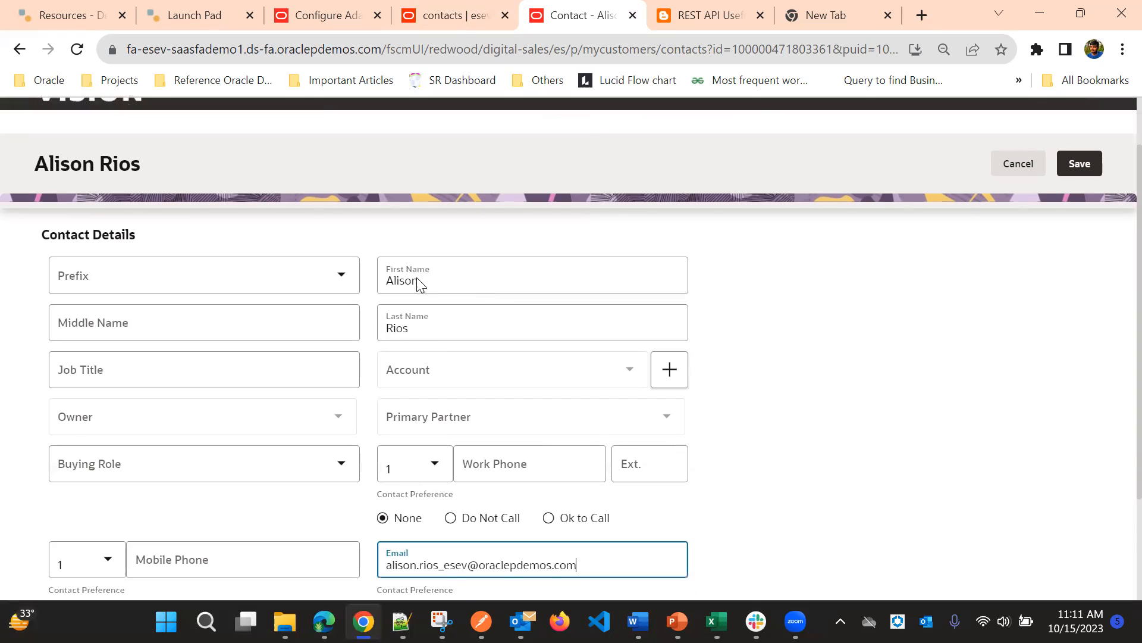
scroll(417, 278, down, 1)
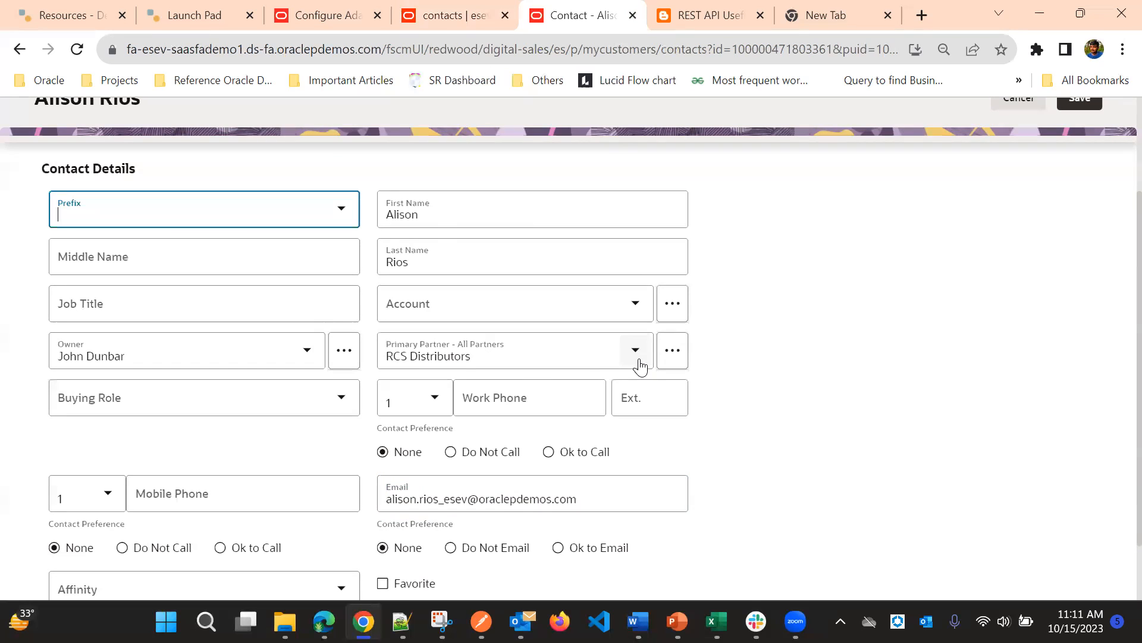
click(393, 351)
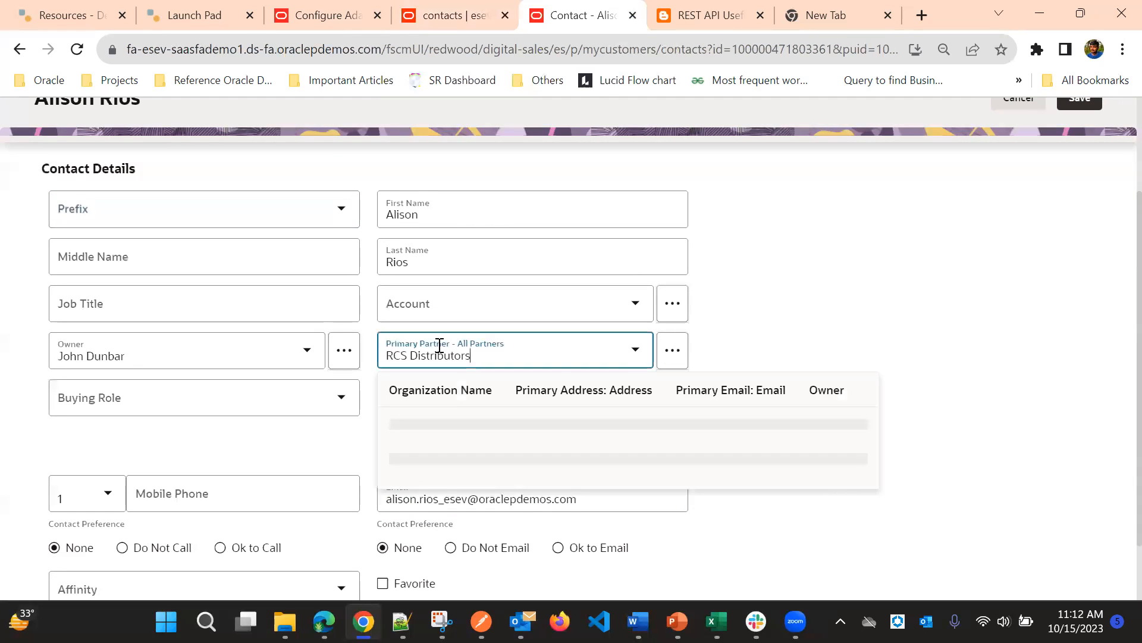
click(673, 352)
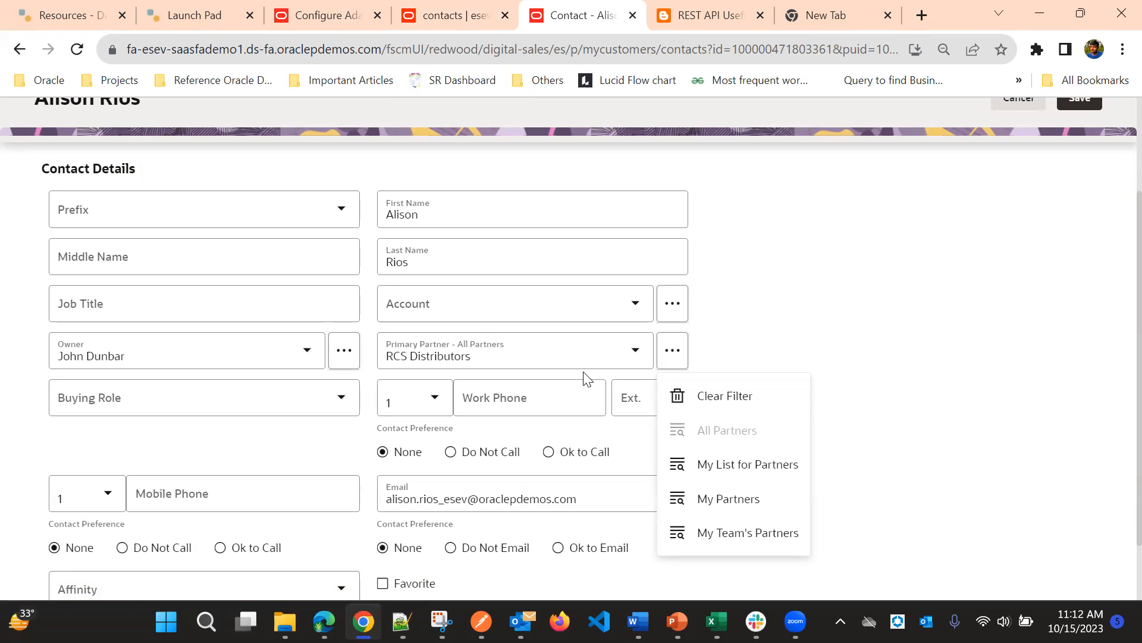
click(646, 353)
click(640, 351)
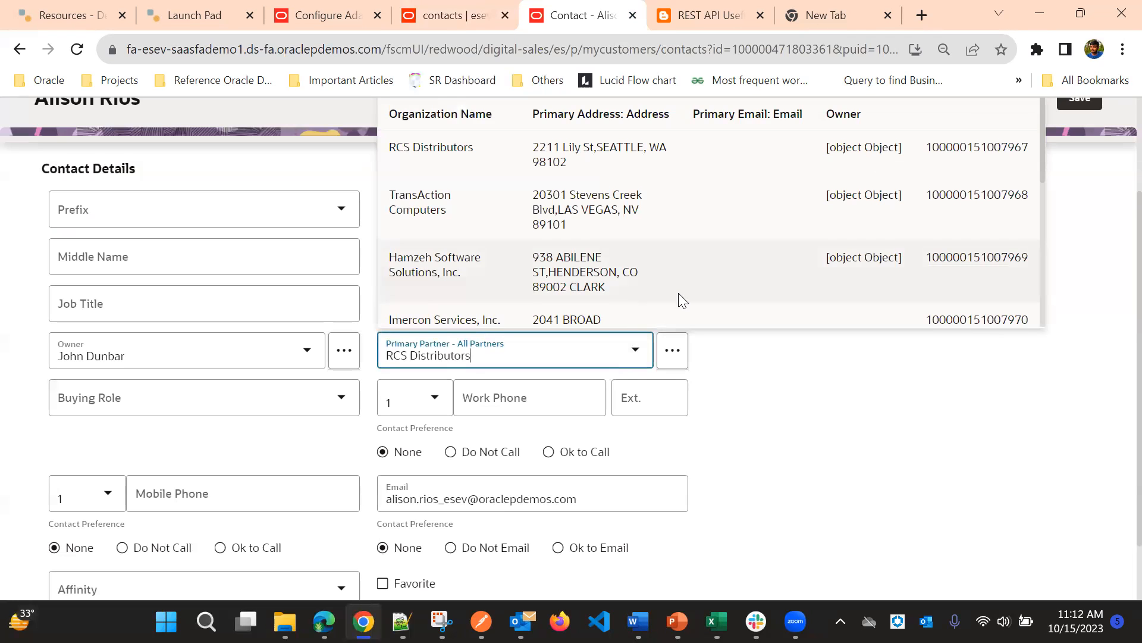
scroll(679, 293, up, 2)
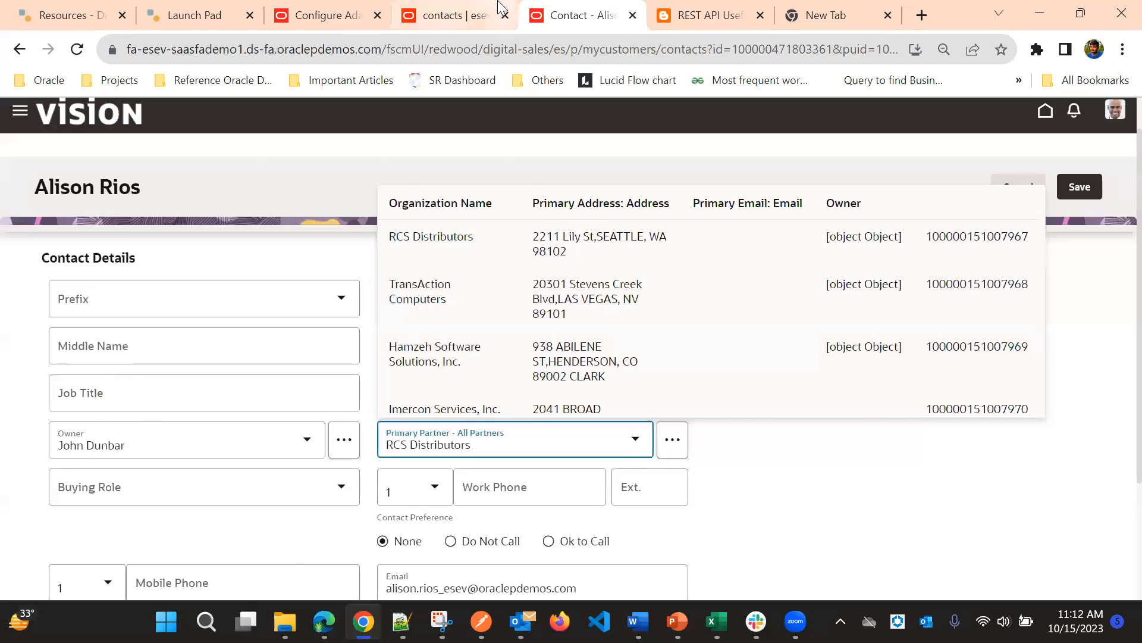
Return to the template editor and remove the fourth entry, Owner, from the fragment's columns parameter
click(455, 15)
scroll(981, 416, up, 10)
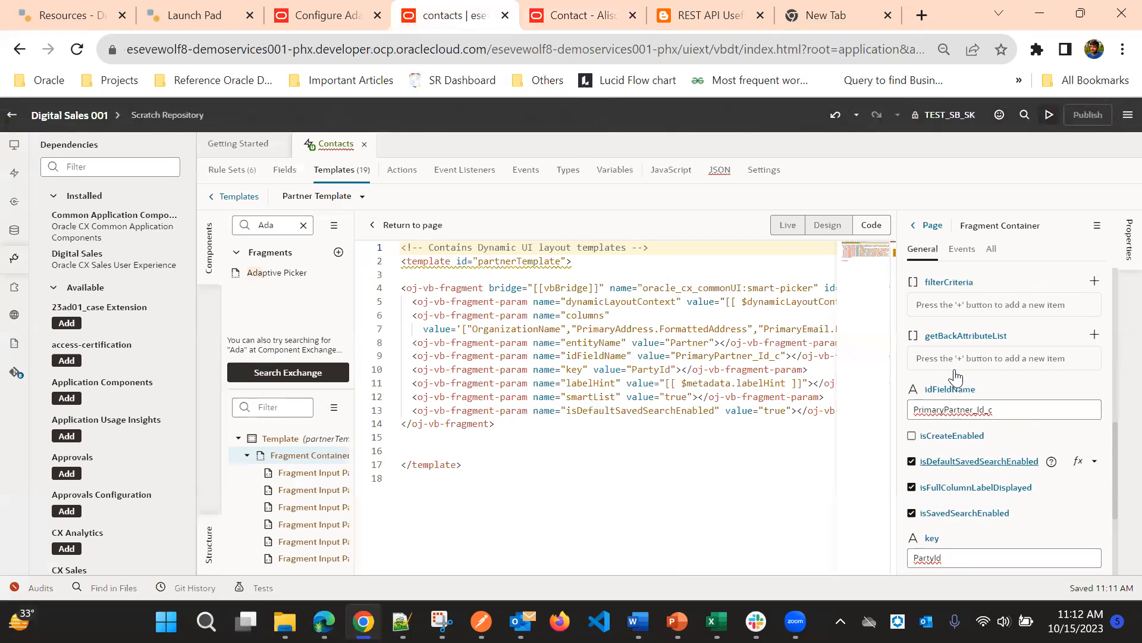
click(1083, 465)
click(1009, 445)
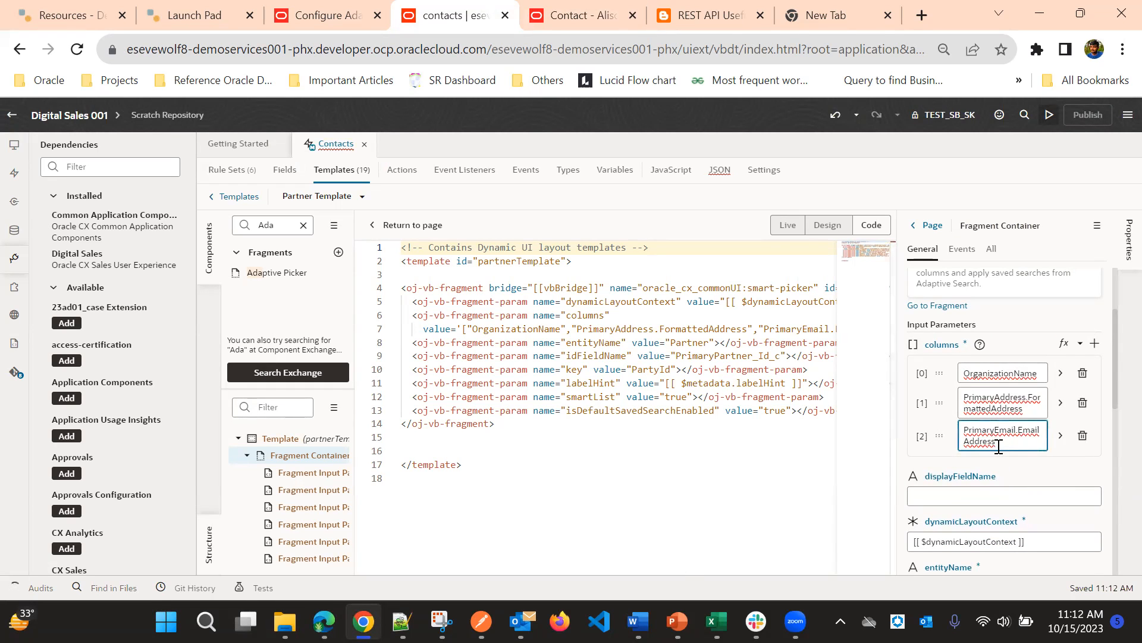
Enable the fragment's isCreateEnabled parameter
scroll(1000, 446, up, 2)
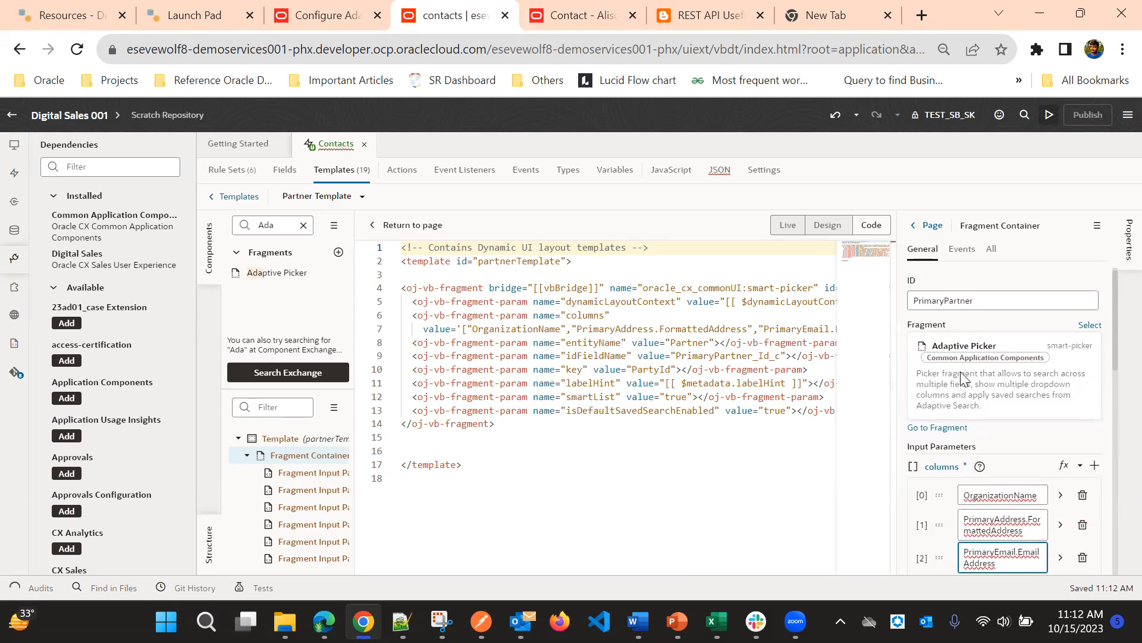
scroll(964, 387, down, 4)
scroll(964, 379, down, 2)
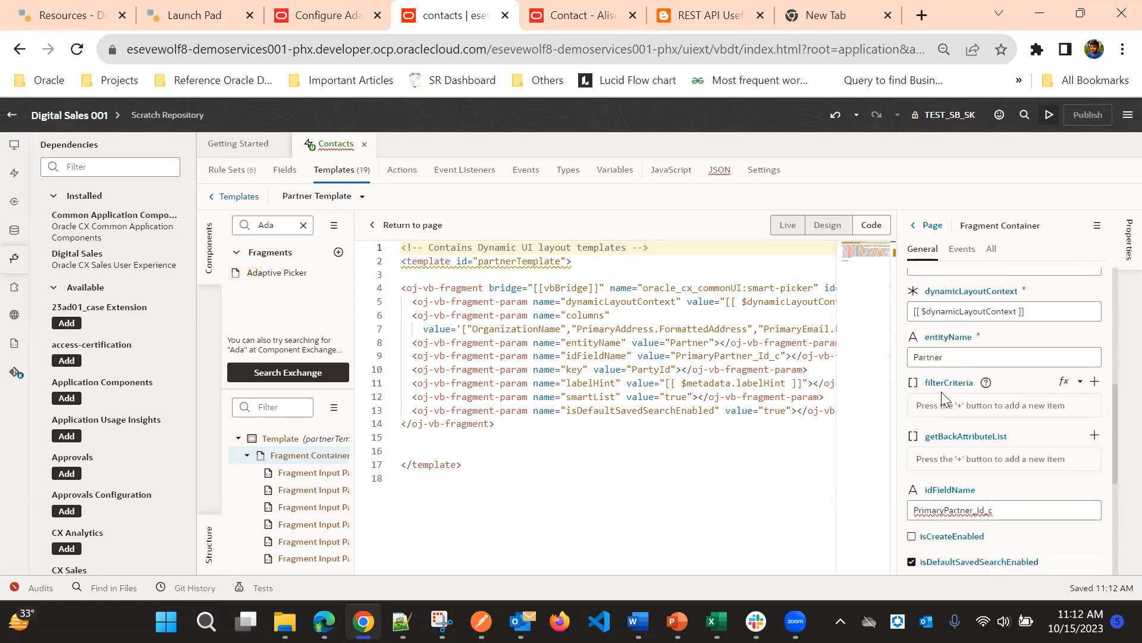
scroll(950, 389, down, 2)
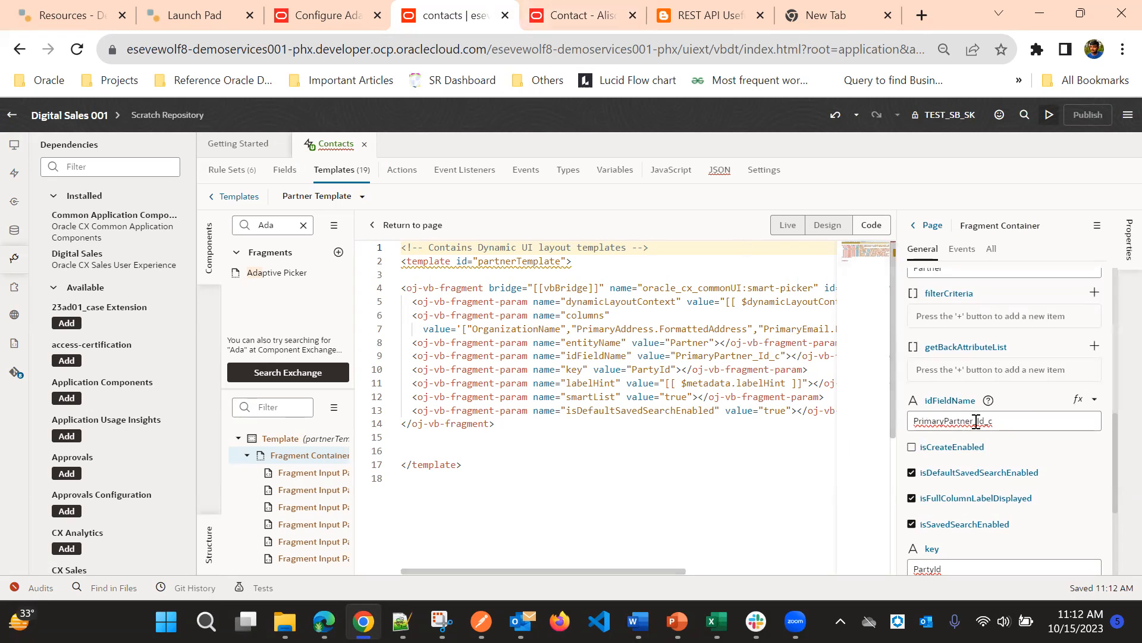
click(914, 449)
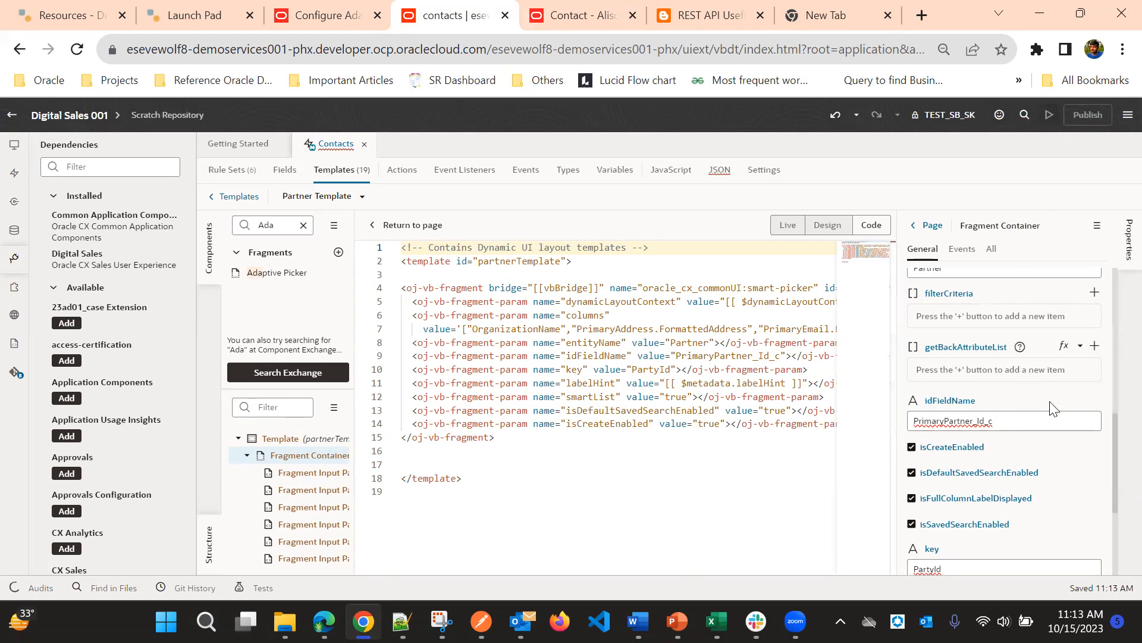
Switch to the contact preview and examine the Primary Partner field's saved searches and create option
click(567, 7)
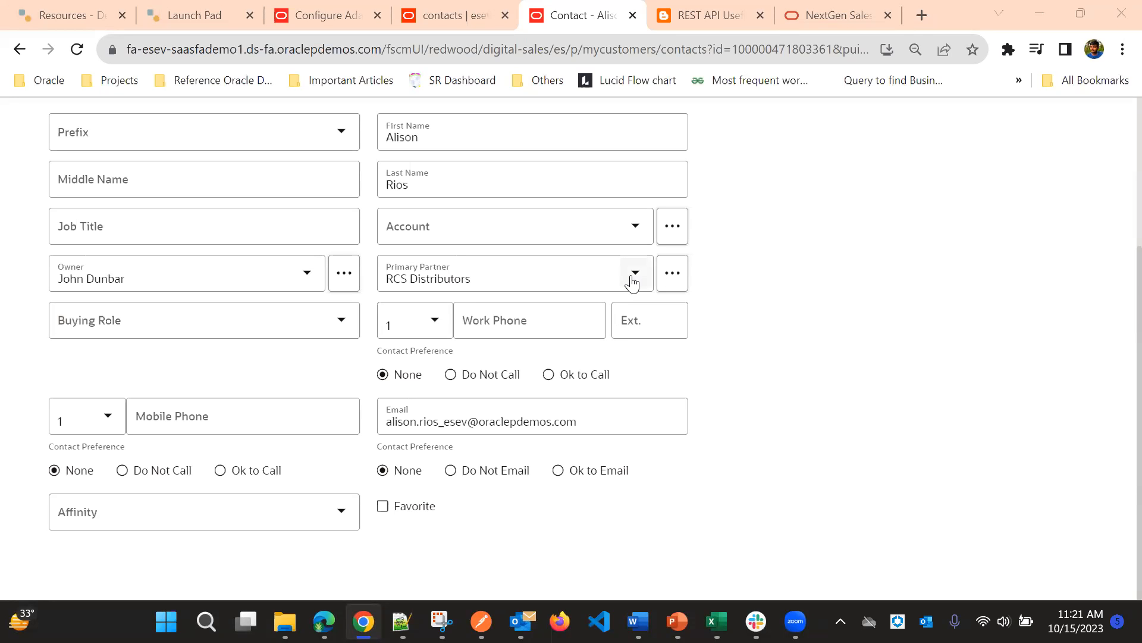
click(673, 274)
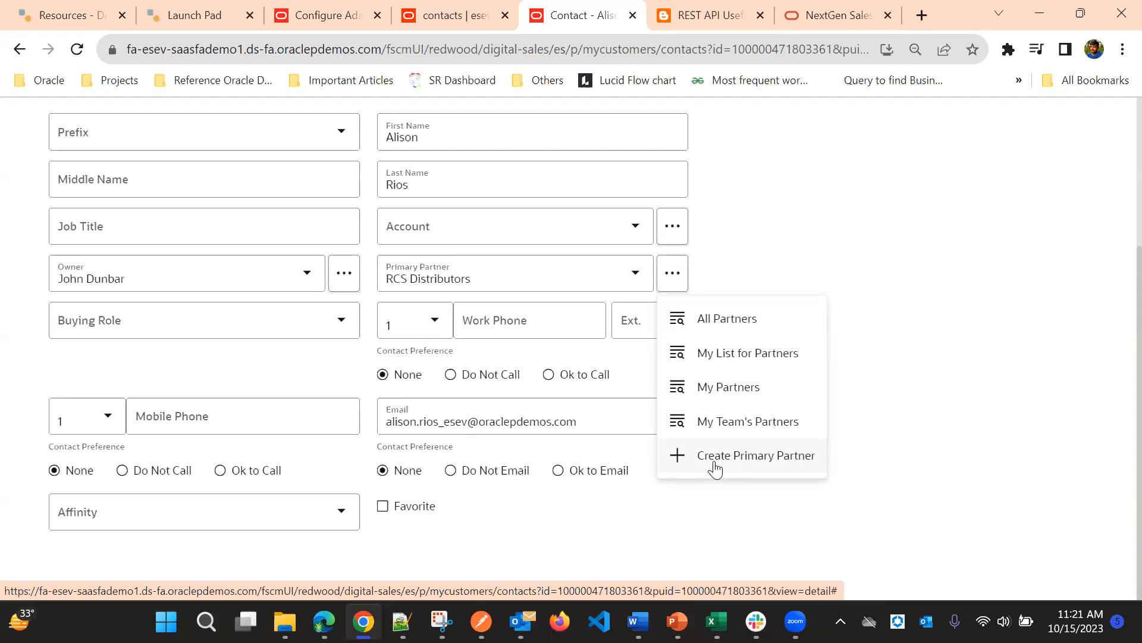
click(853, 235)
Shorten the Primary Partner search text to RC and select RCS Distributors from the matching partners
click(527, 276)
key(BackSpace)
key(BackSpace)
key(BackSpace)
key(BackSpace)
key(BackSpace)
key(BackSpace)
key(BackSpace)
key(BackSpace)
key(BackSpace)
key(BackSpace)
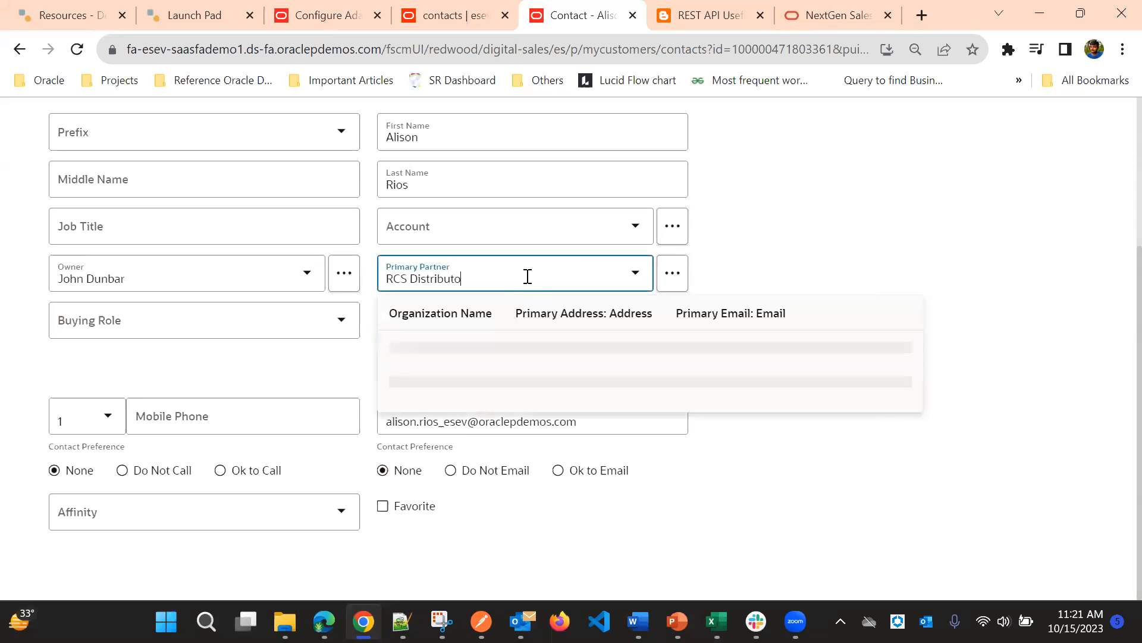
key(BackSpace)
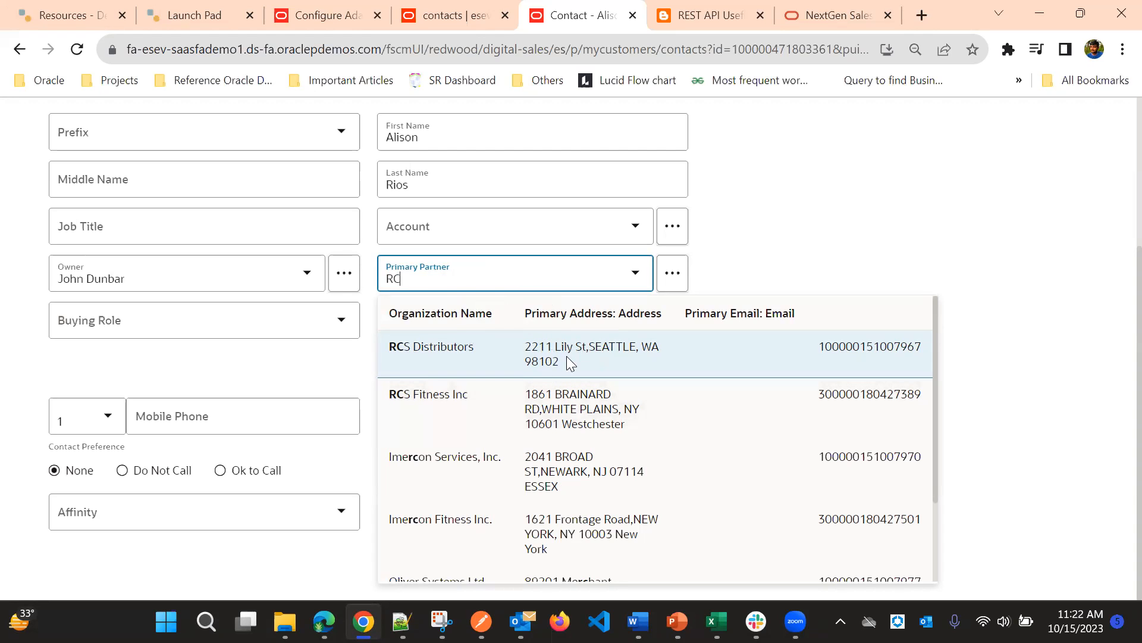
click(547, 350)
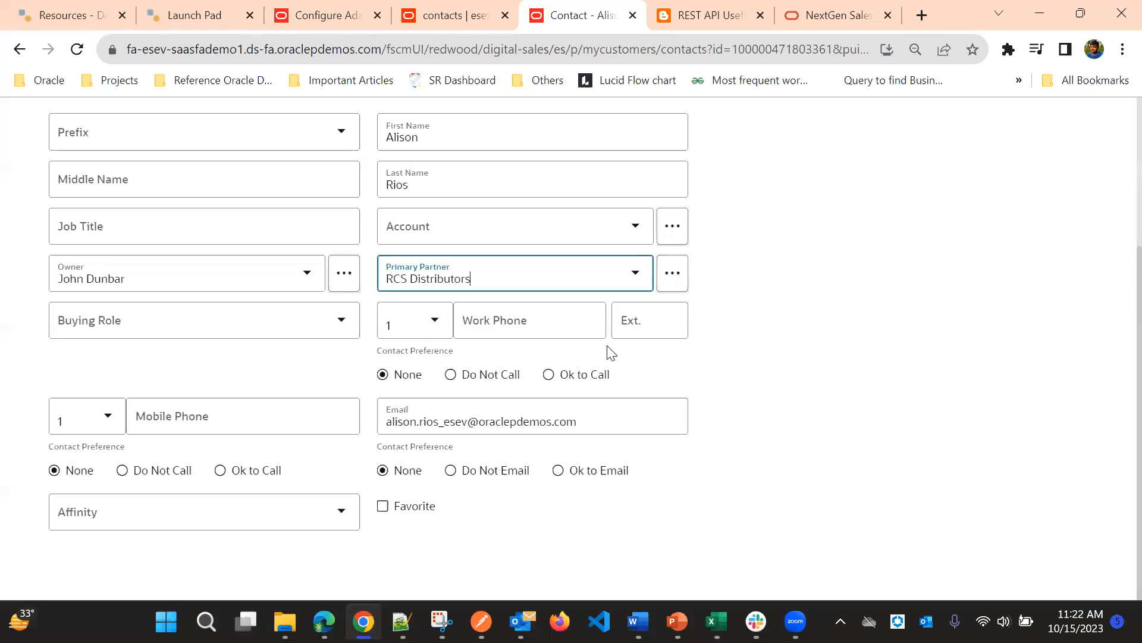
Search the Primary Partner picker by postal code 98102, and close the list without picking a partner
click(633, 274)
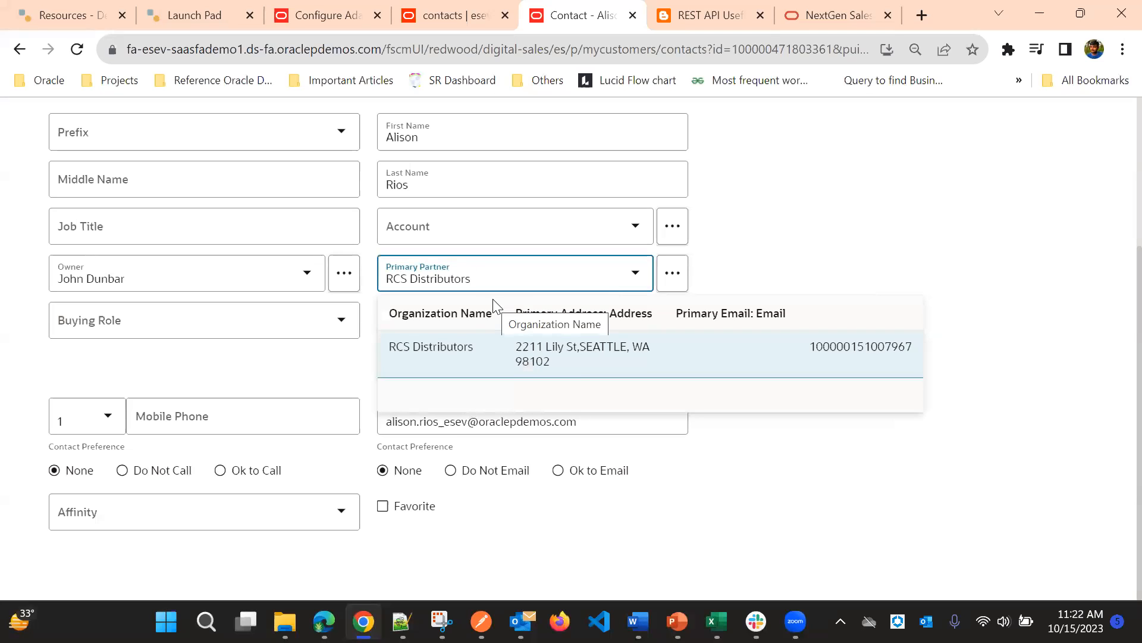
key(BackSpace)
key(BackSpace)
key(BackSpace)
key(BackSpace)
key(BackSpace)
key(BackSpace)
key(BackSpace)
key(BackSpace)
key(BackSpace)
key(BackSpace)
key(BackSpace)
key(BackSpace)
key(BackSpace)
key(BackSpace)
key(BackSpace)
key(BackSpace)
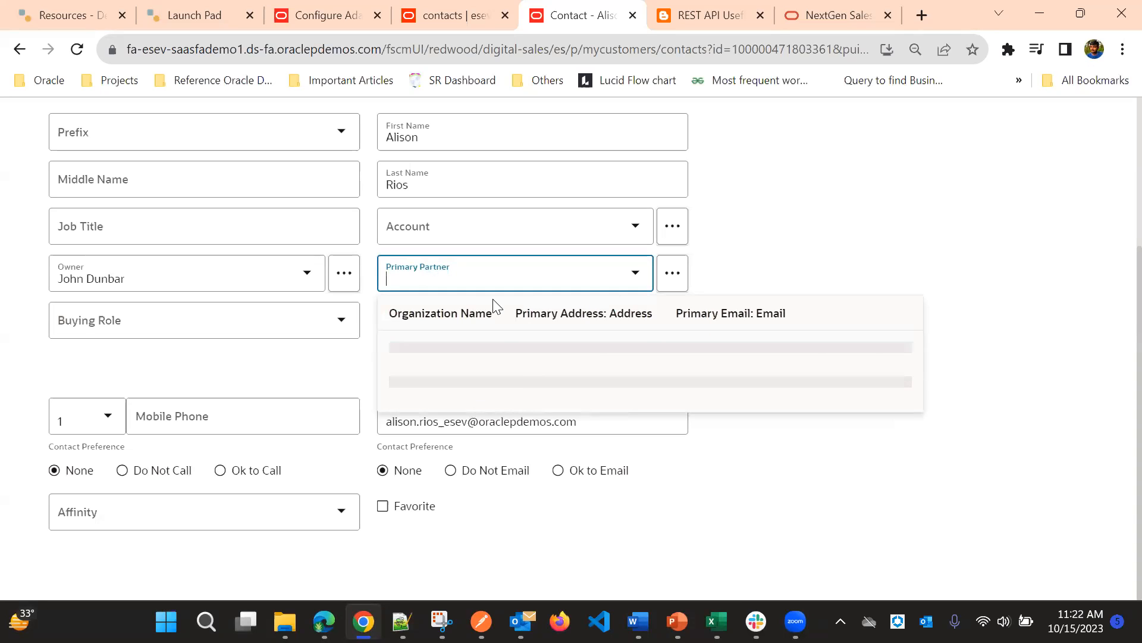
text(98102)
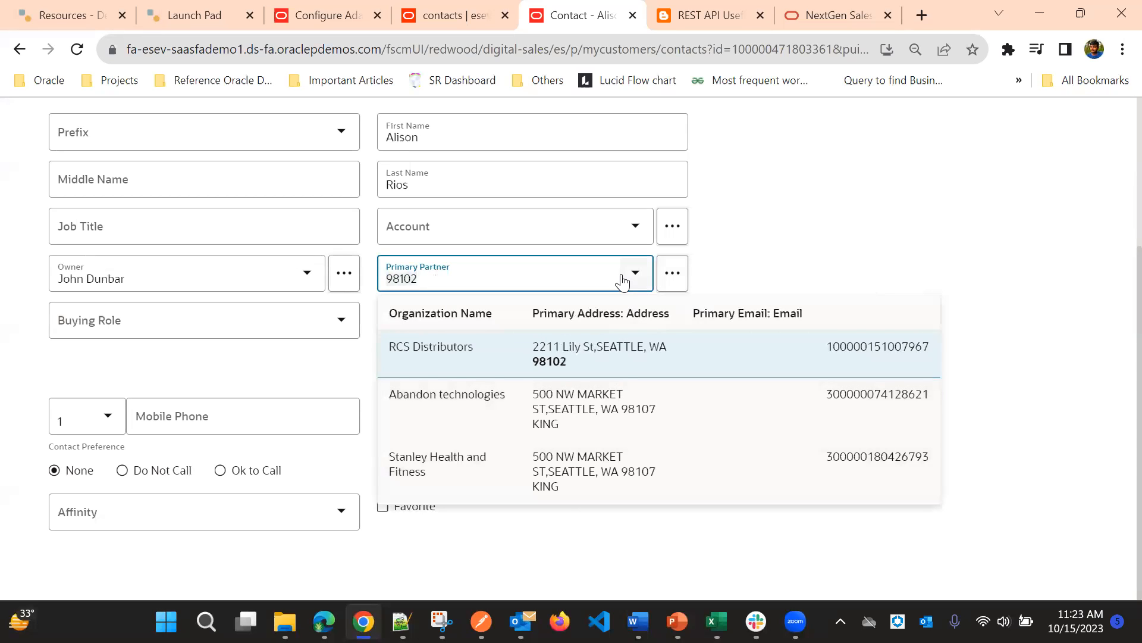
click(814, 249)
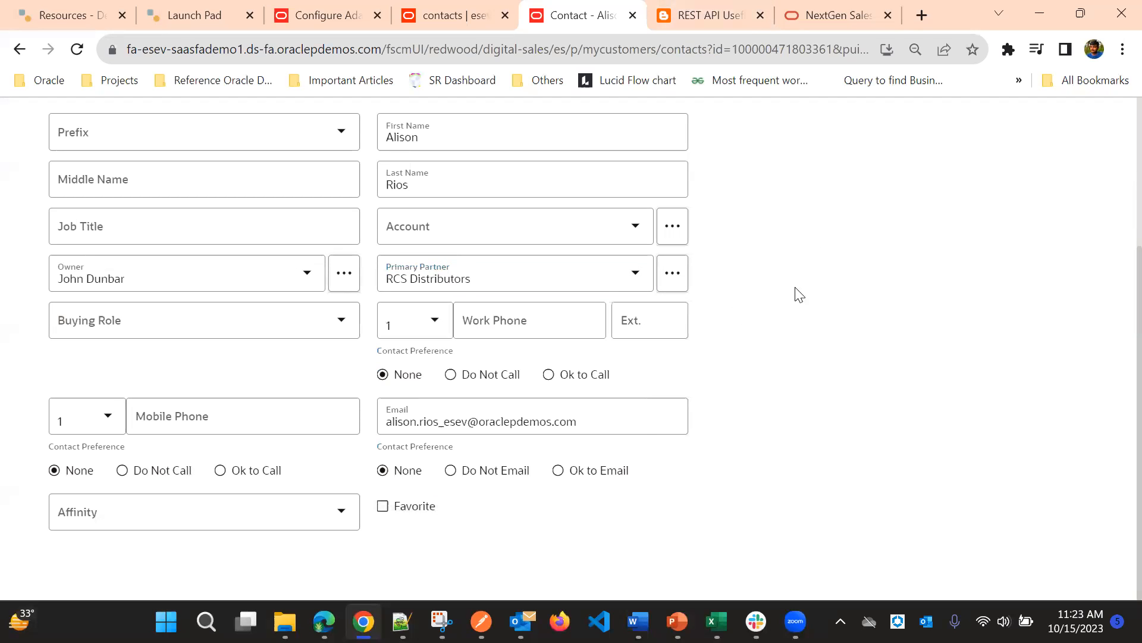
Try Create Primary Partner from the Primary Partner field's extra options, and look over the contact form
click(672, 273)
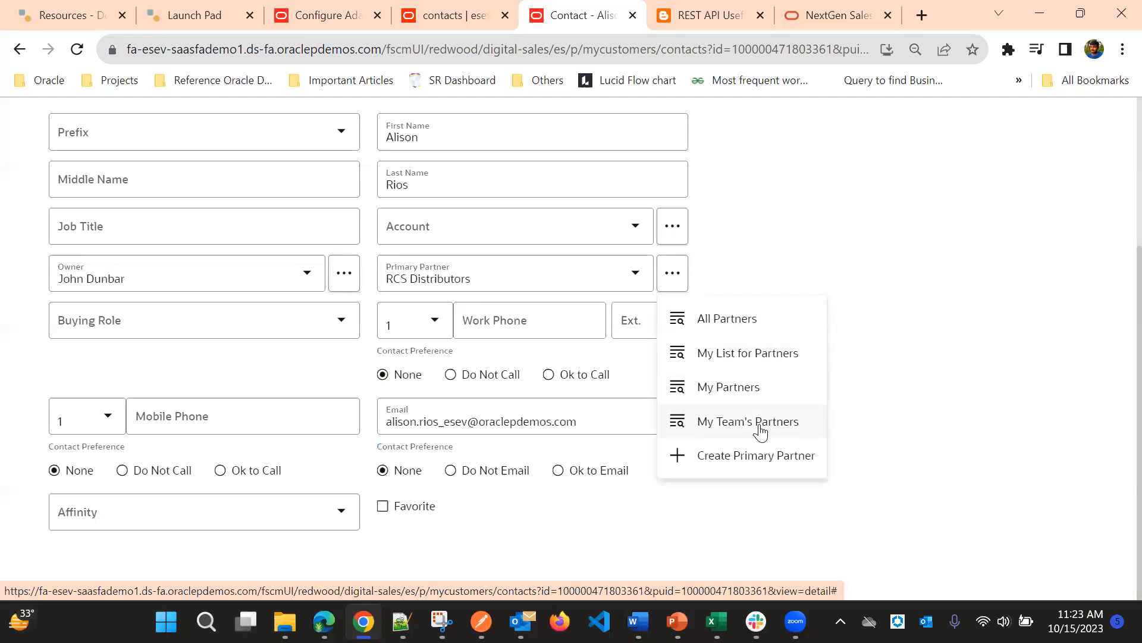
click(741, 467)
scroll(774, 250, up, 4)
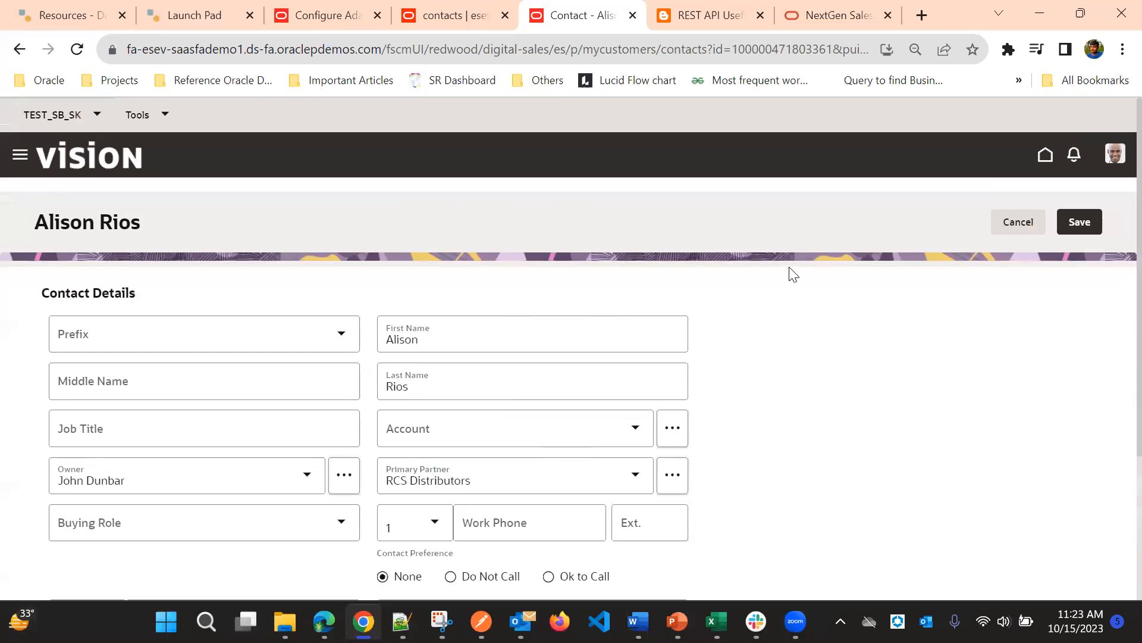
scroll(783, 250, down, 3)
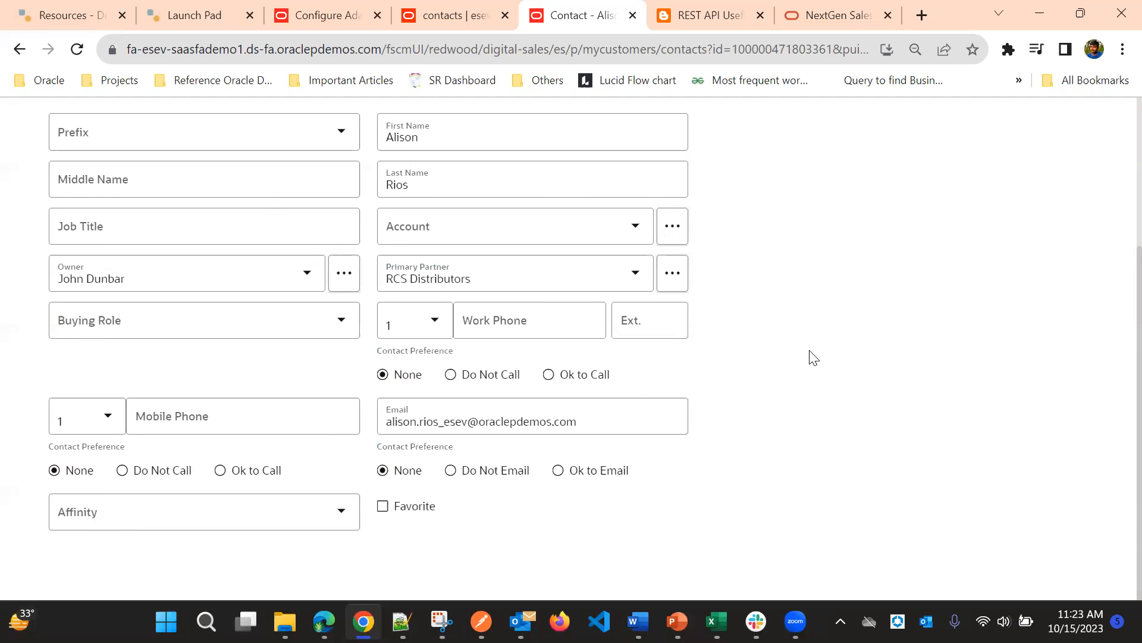
Switch to the contacts layout editor and add a create-new-record event with an action chain to the Partner Template's Adaptive Picker fragment
click(472, 8)
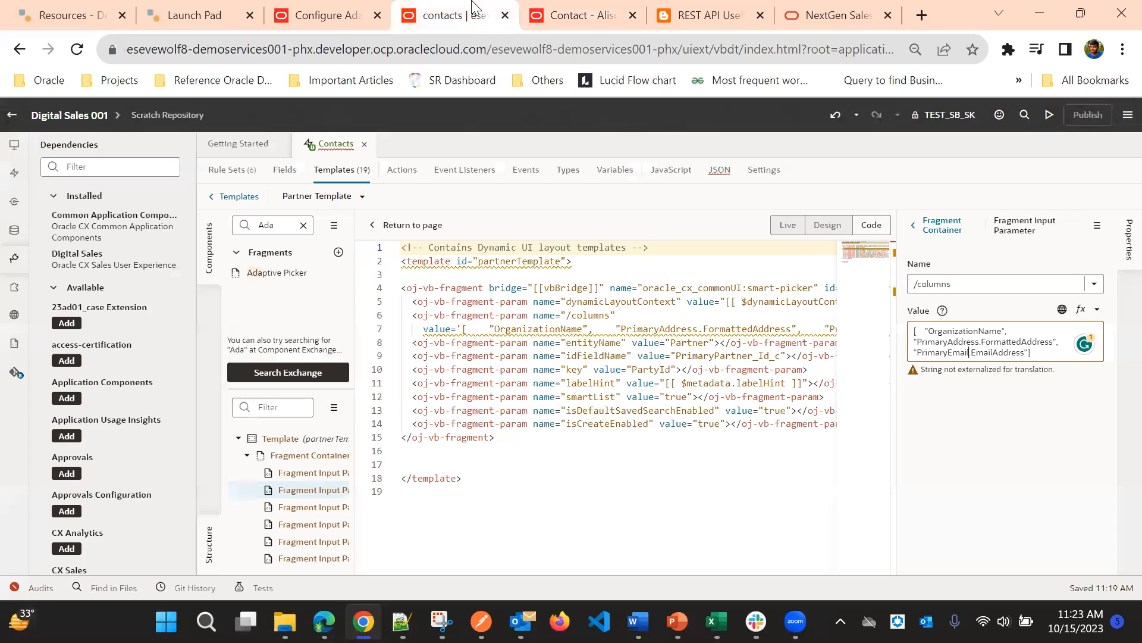
click(445, 291)
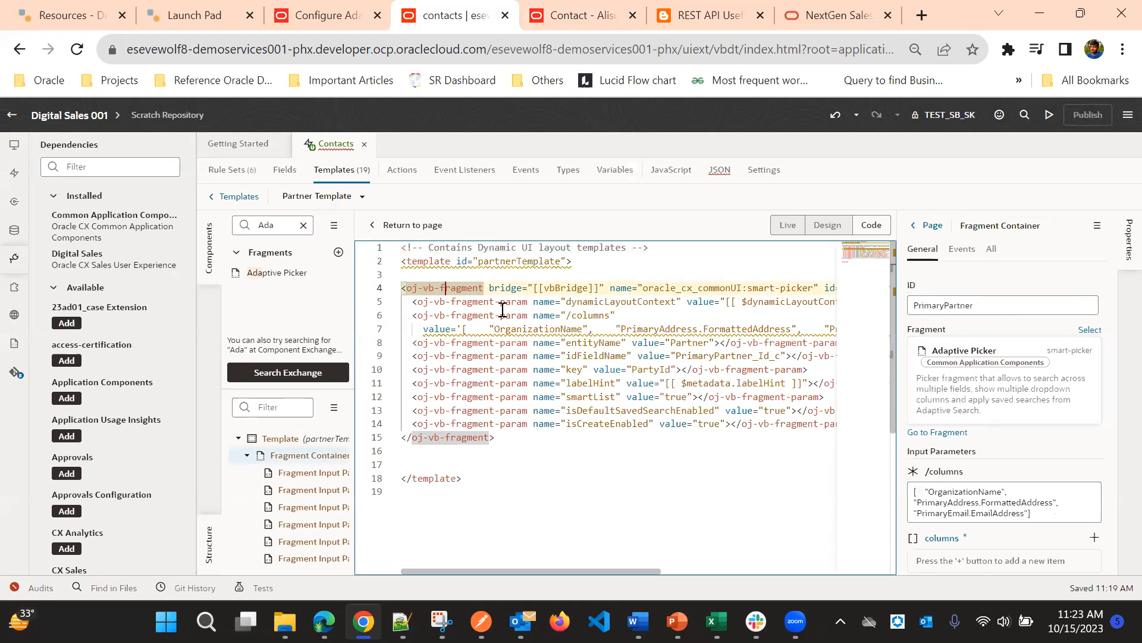
click(963, 249)
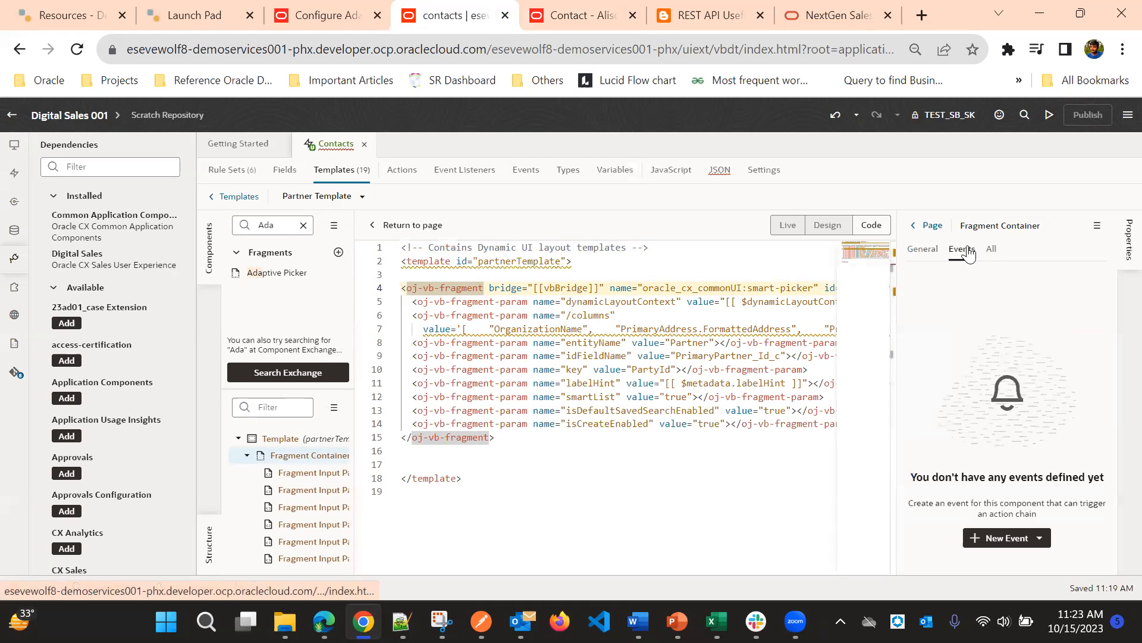
click(1021, 542)
click(1013, 456)
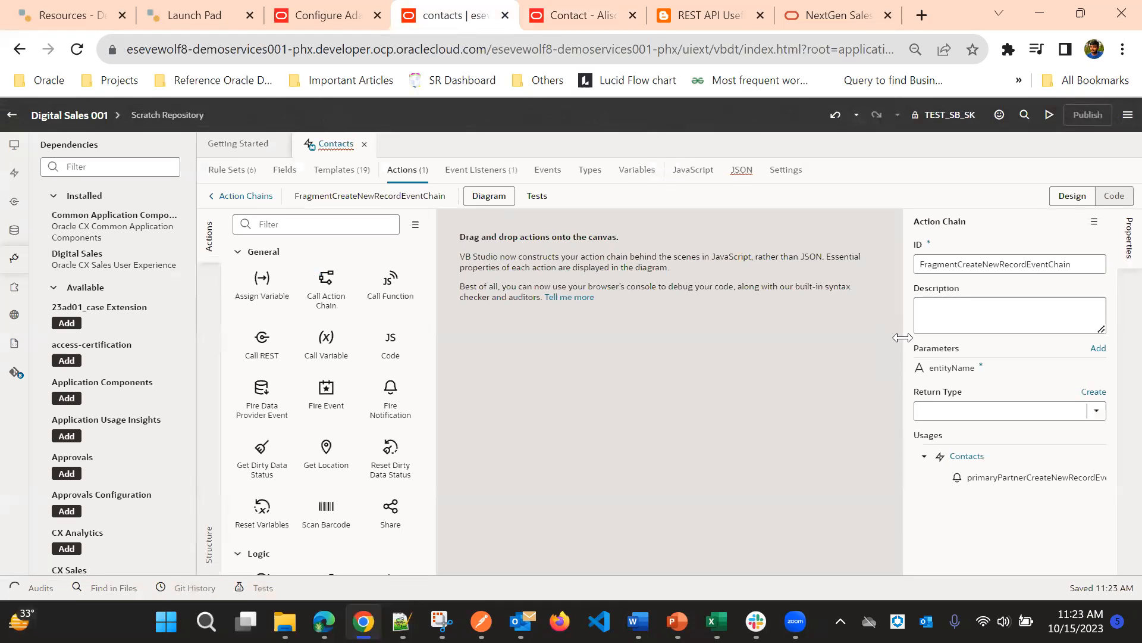
Add a Navigate To Application action to the empty FragmentCreateNewRecordEventChain diagram
scroll(296, 461, down, 3)
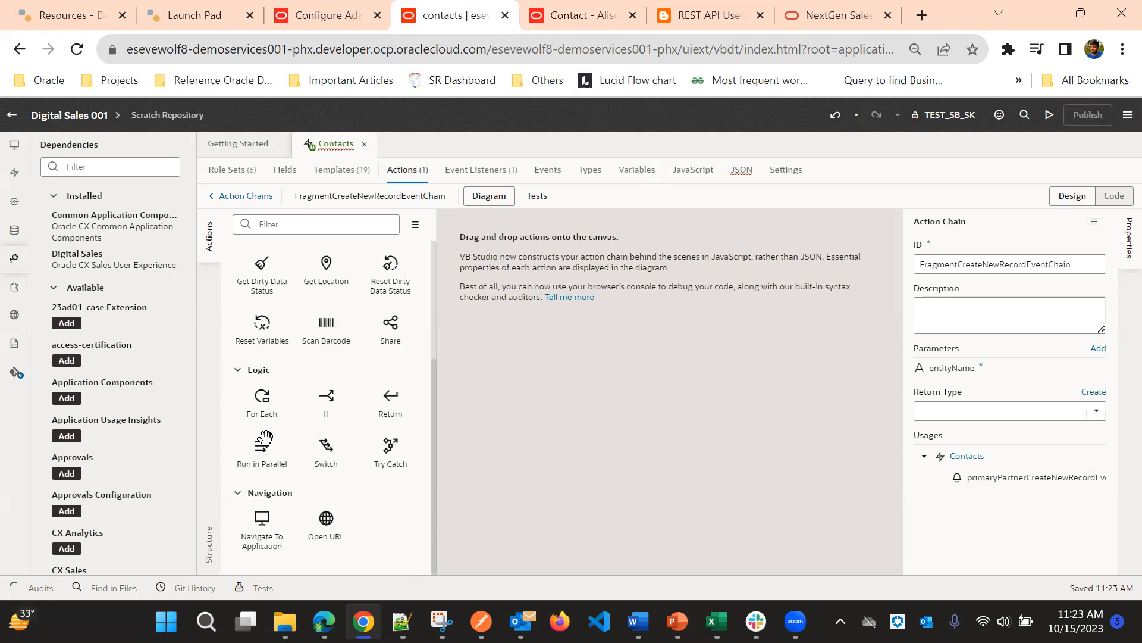
scroll(264, 440, up, 2)
scroll(265, 417, up, 2)
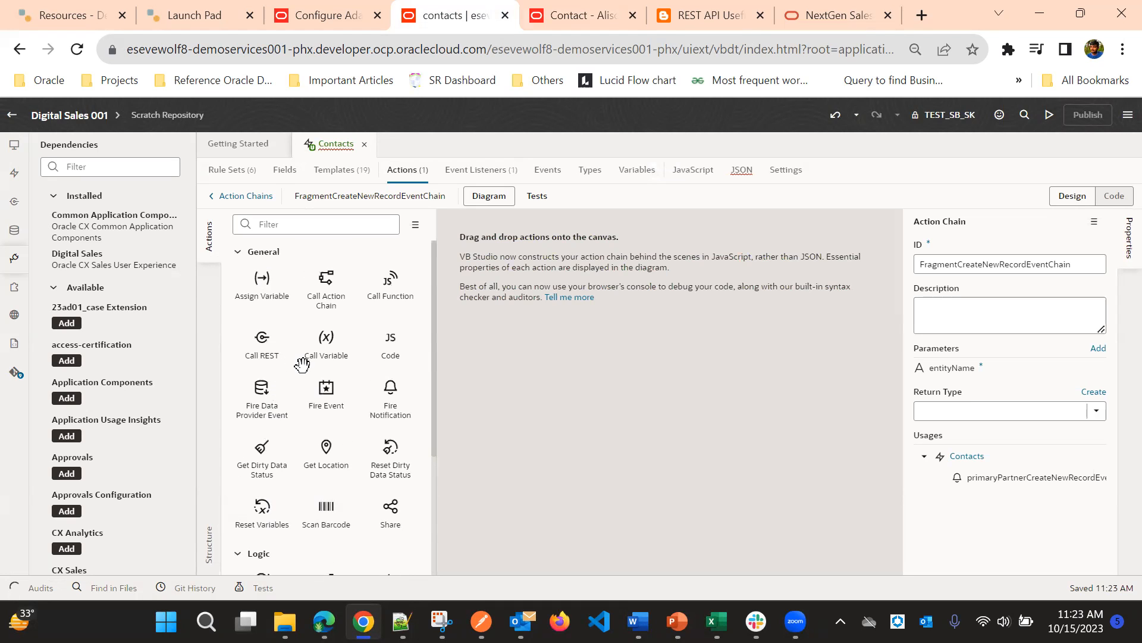
scroll(302, 364, down, 3)
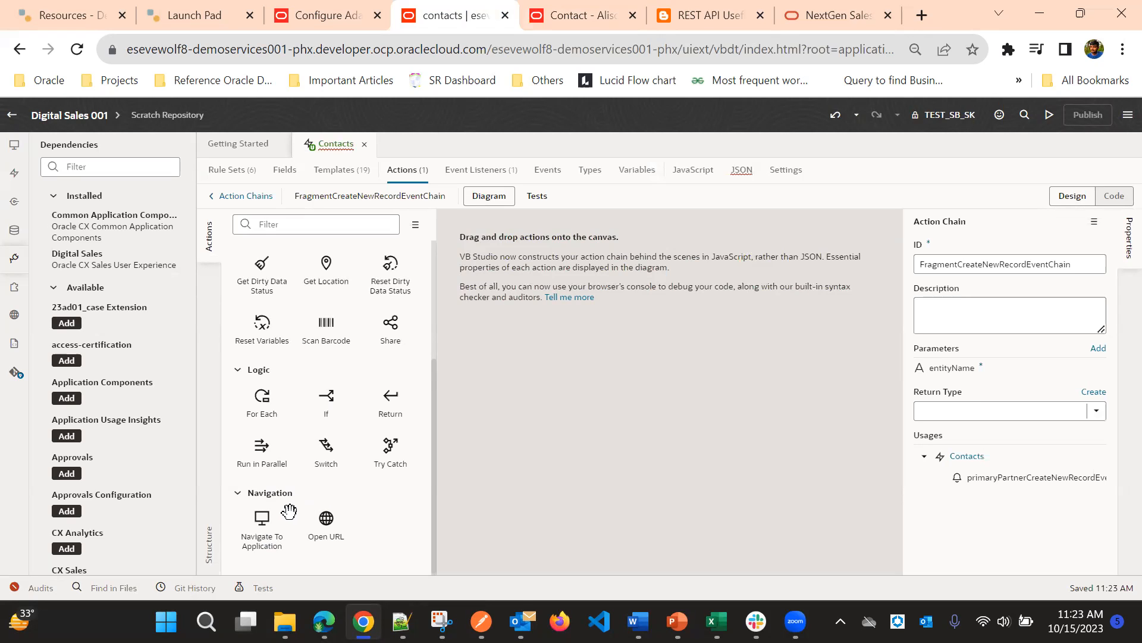
scroll(309, 437, up, 3)
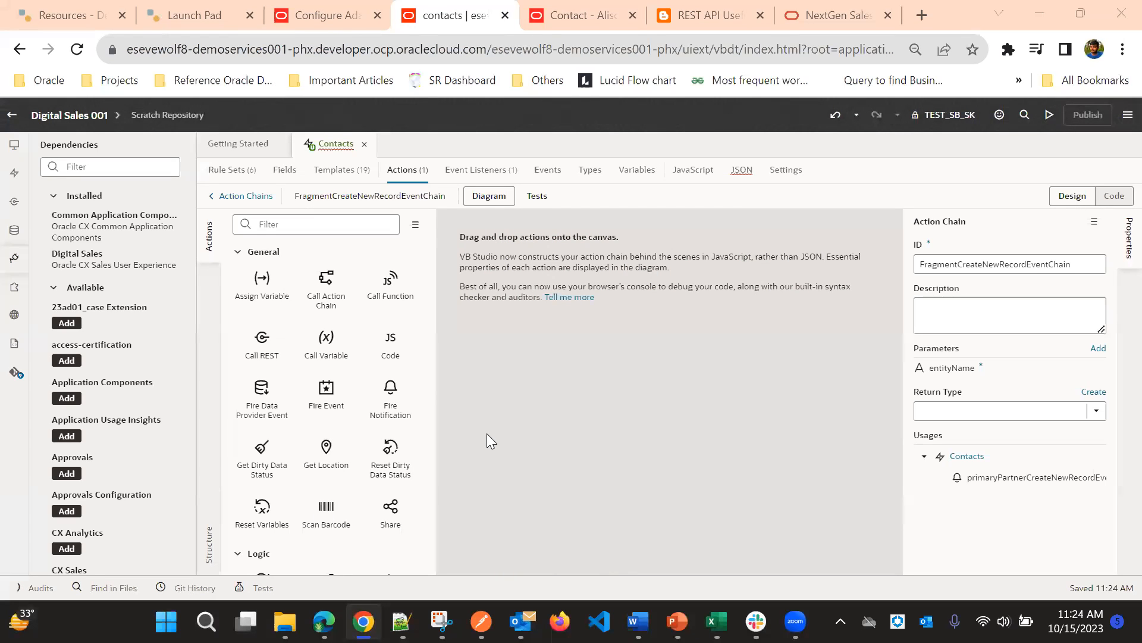
scroll(262, 524, down, 3)
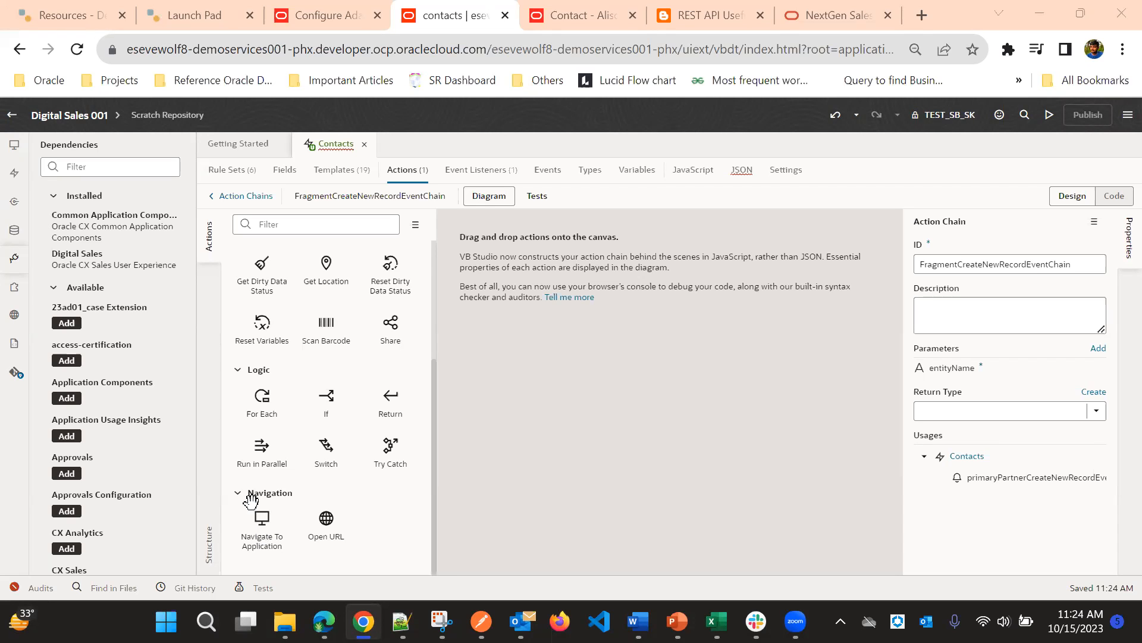
drag(262, 543, 557, 250)
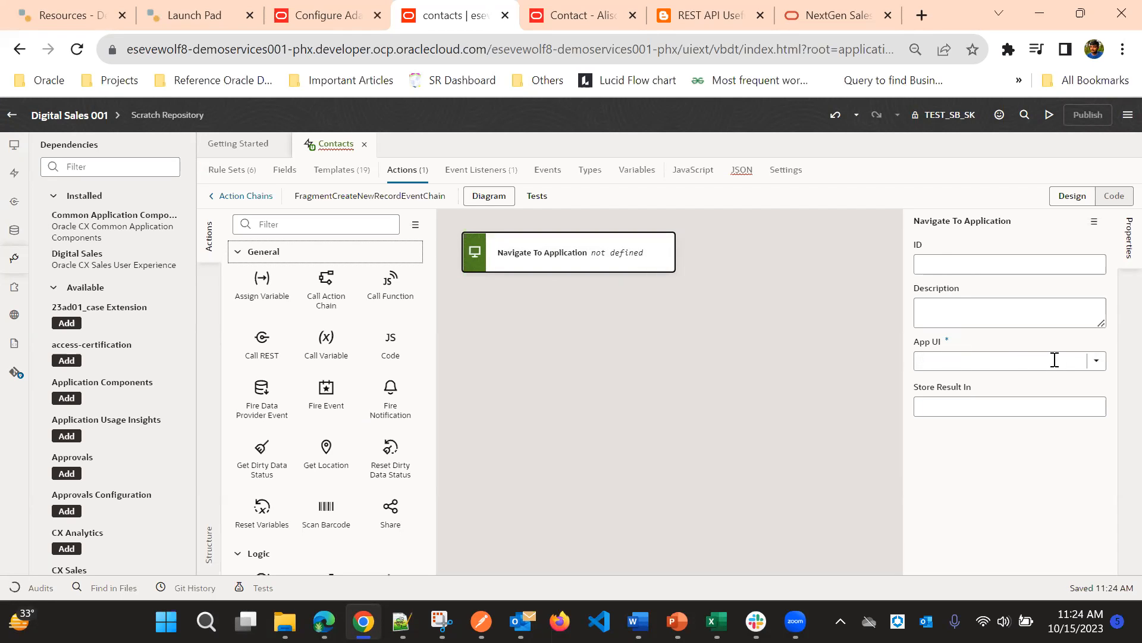
Set the navigation action's App UI to Digital Sales and its flow to mycustomers
click(1093, 363)
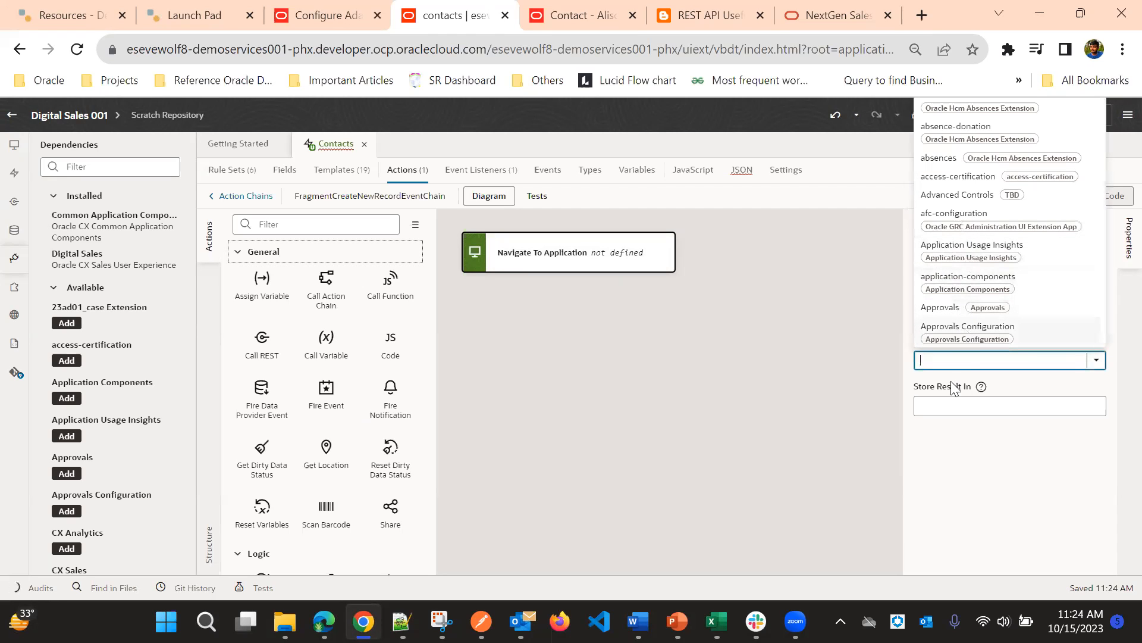
text(Digital)
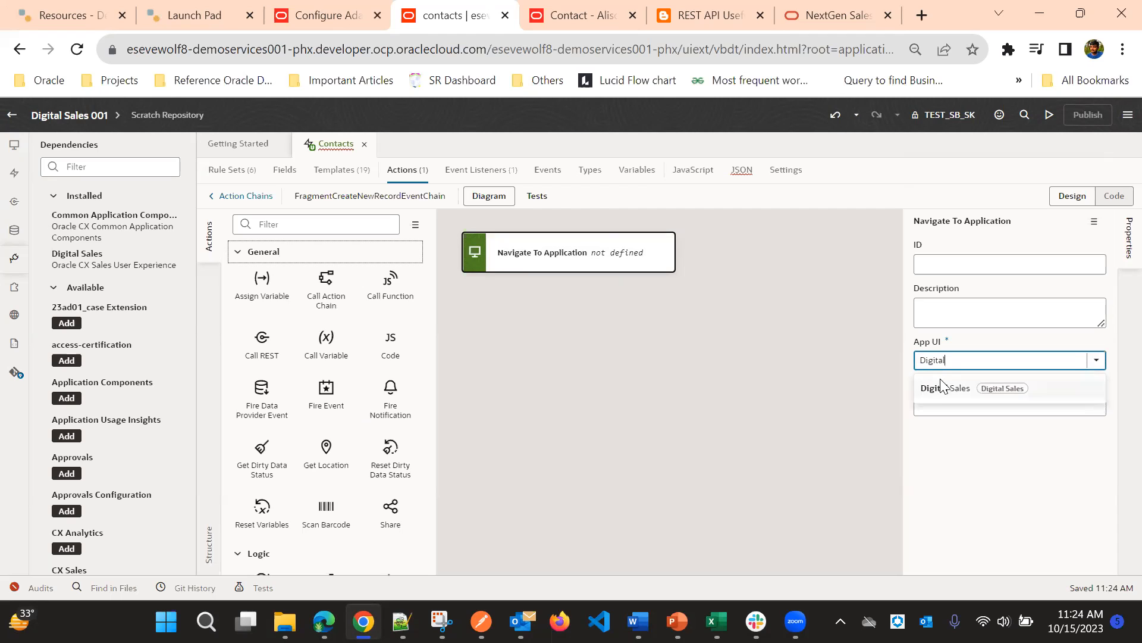
click(941, 388)
scroll(963, 445, down, 3)
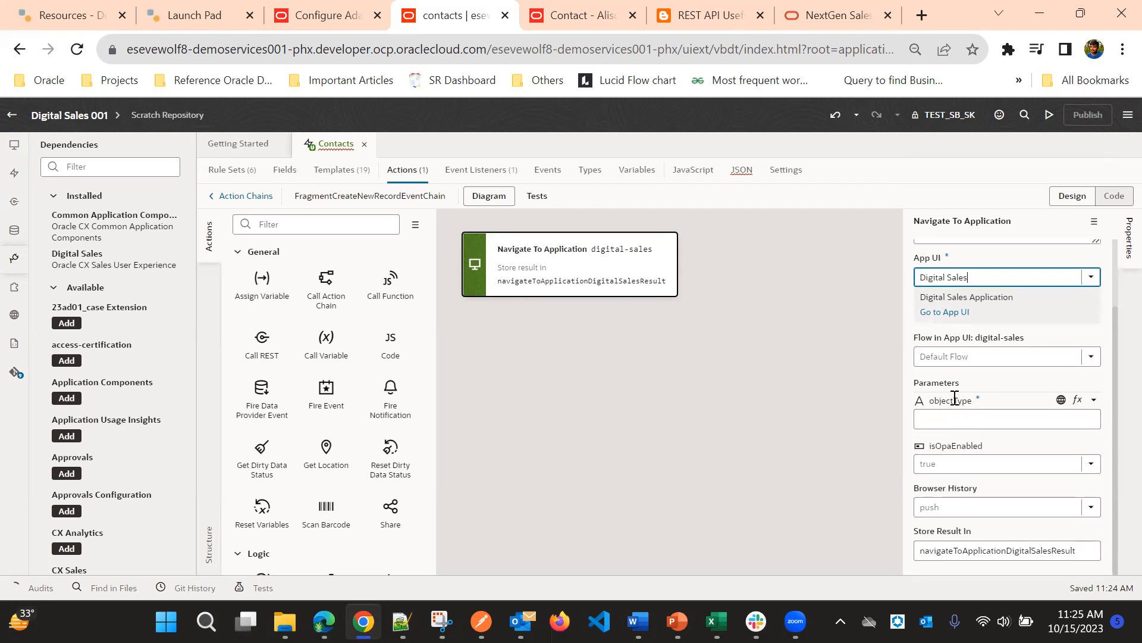
click(1091, 359)
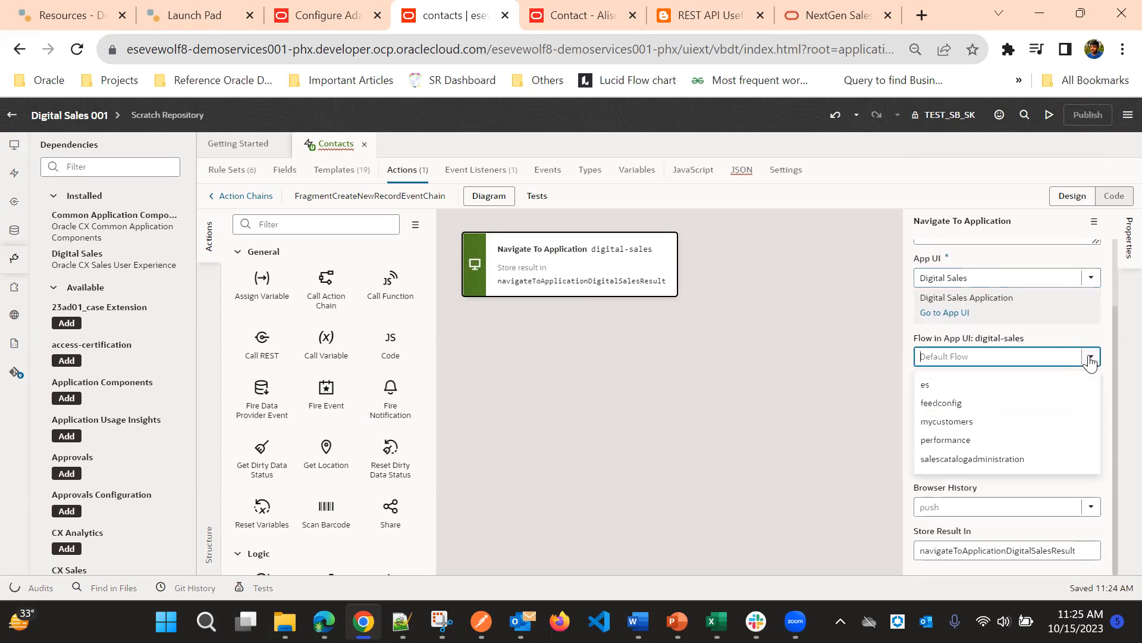
click(959, 422)
Set the navigation action's page in the mycustomers flow to create-account, and look over the page's input parameters
scroll(975, 351, down, 2)
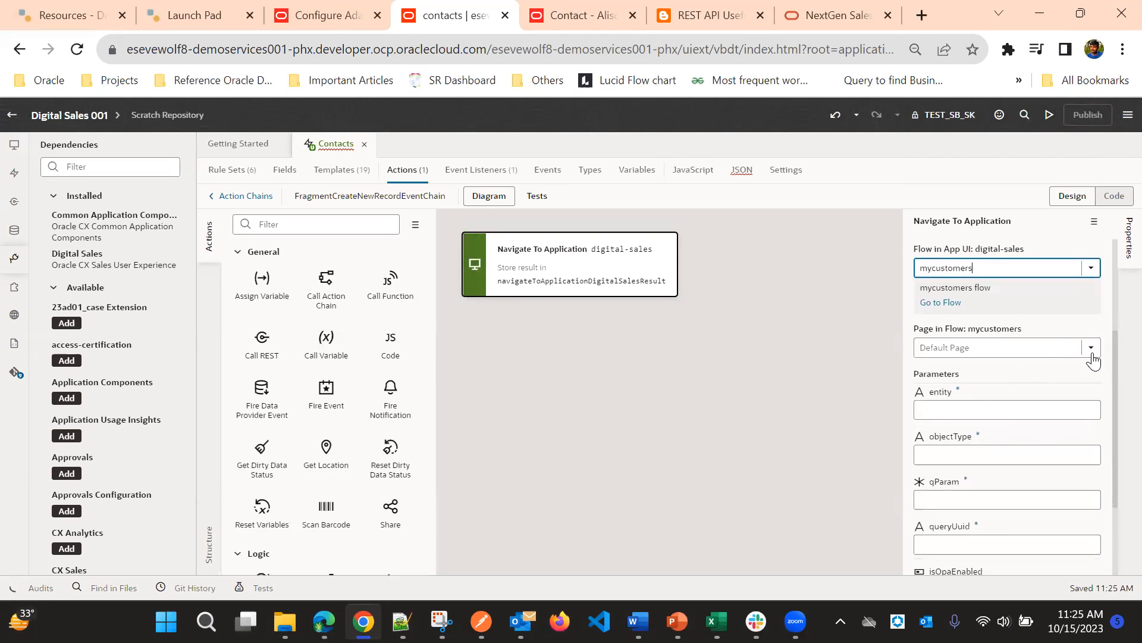
click(1092, 354)
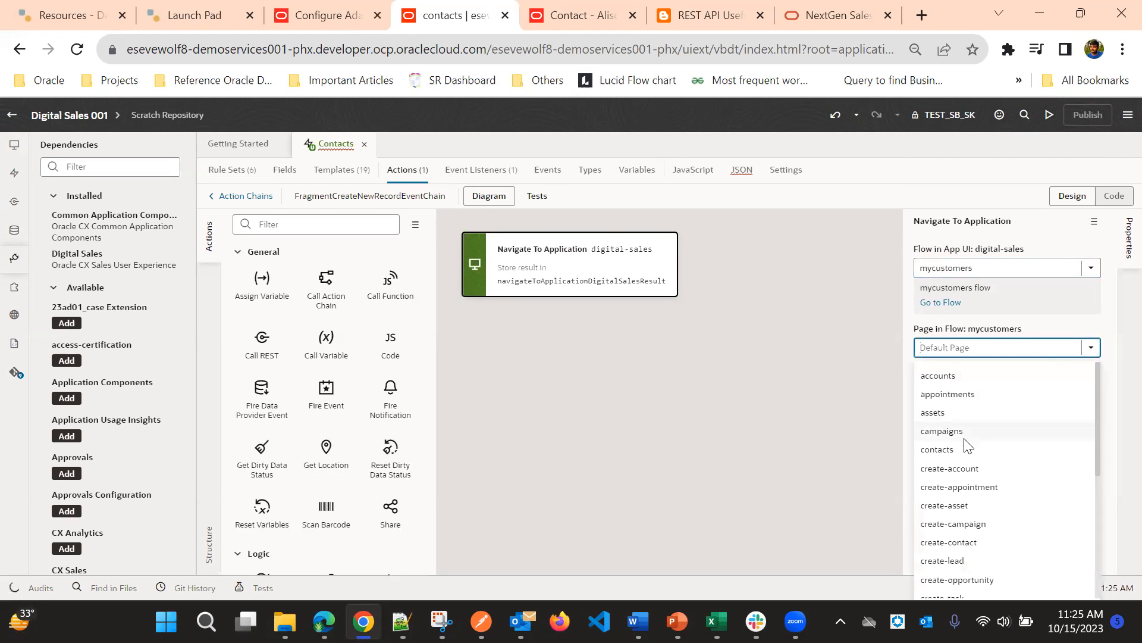
scroll(952, 458, down, 3)
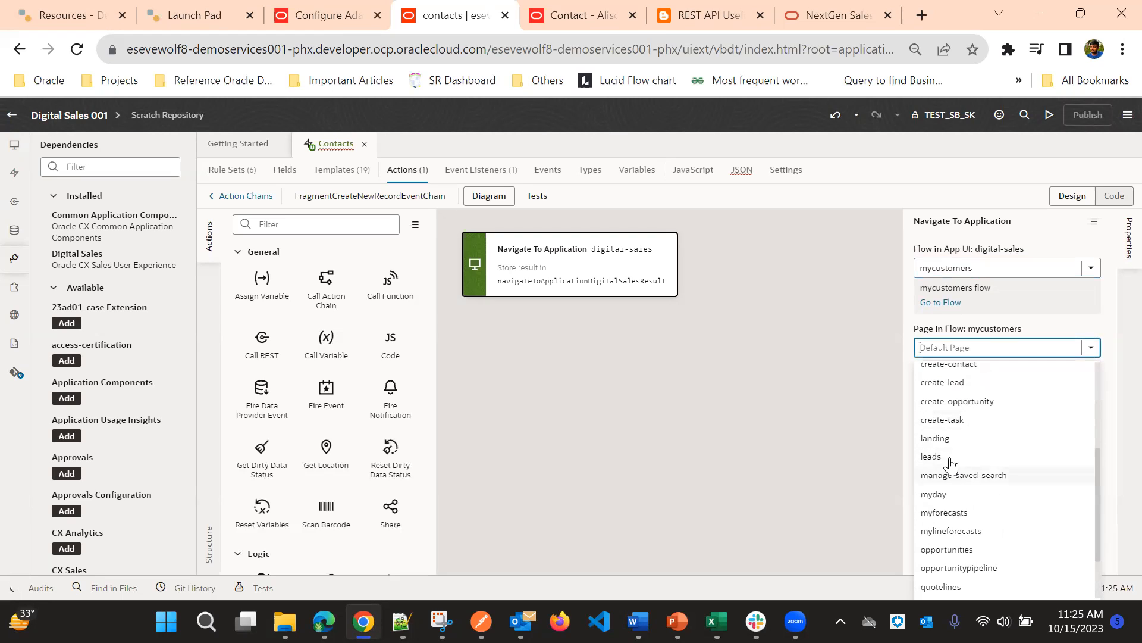
scroll(958, 506, down, 2)
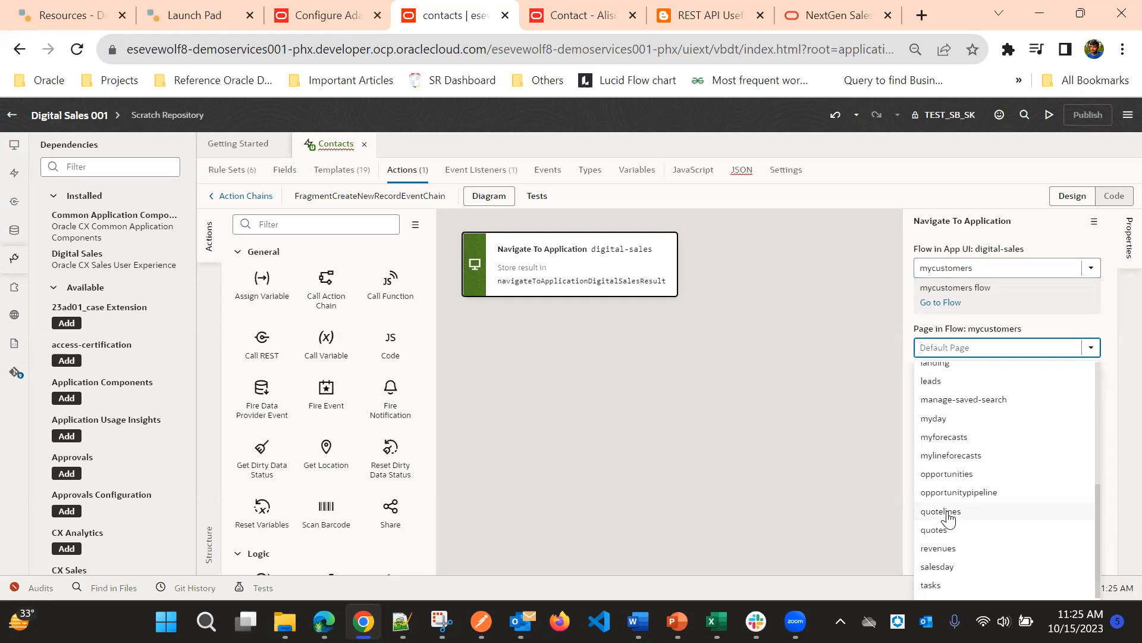
scroll(951, 519, up, 2)
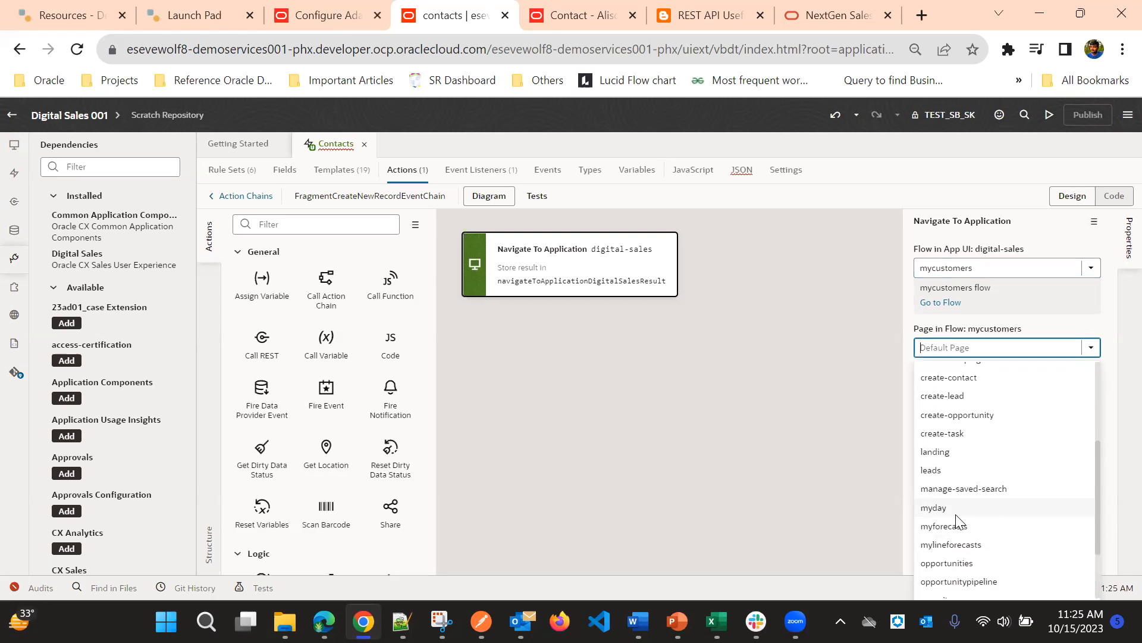
scroll(962, 501, up, 3)
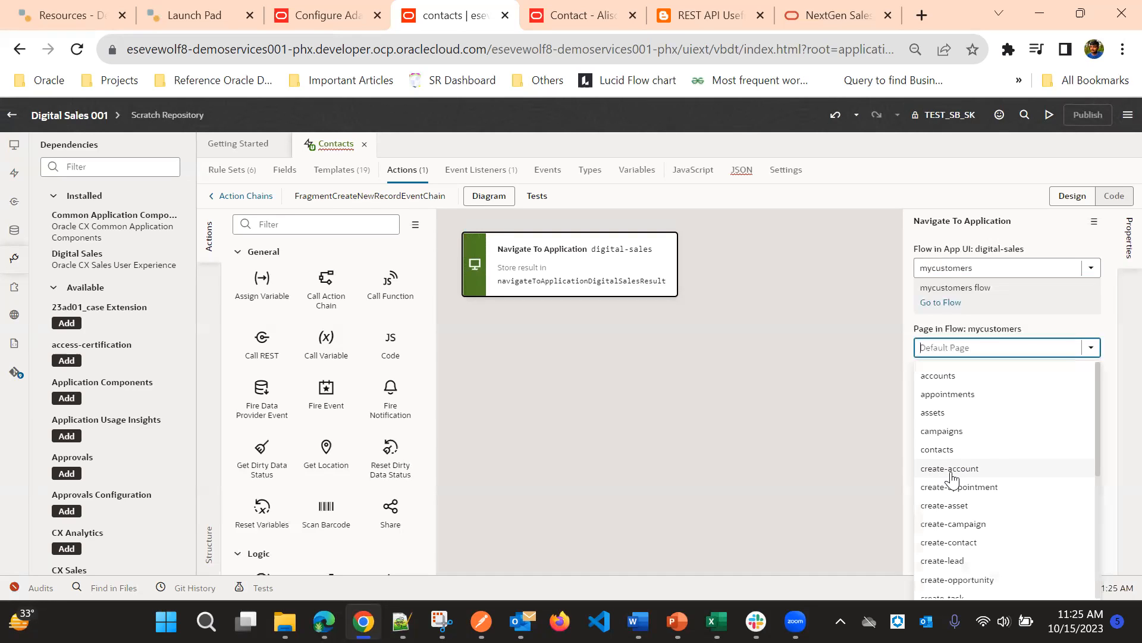
click(983, 470)
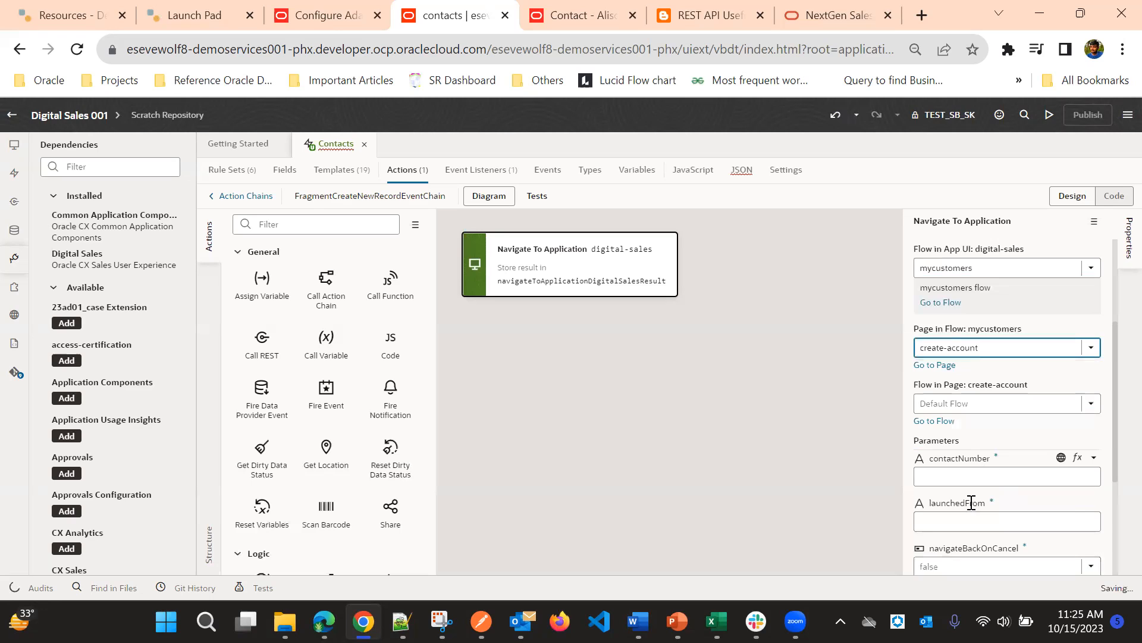
scroll(965, 395, down, 3)
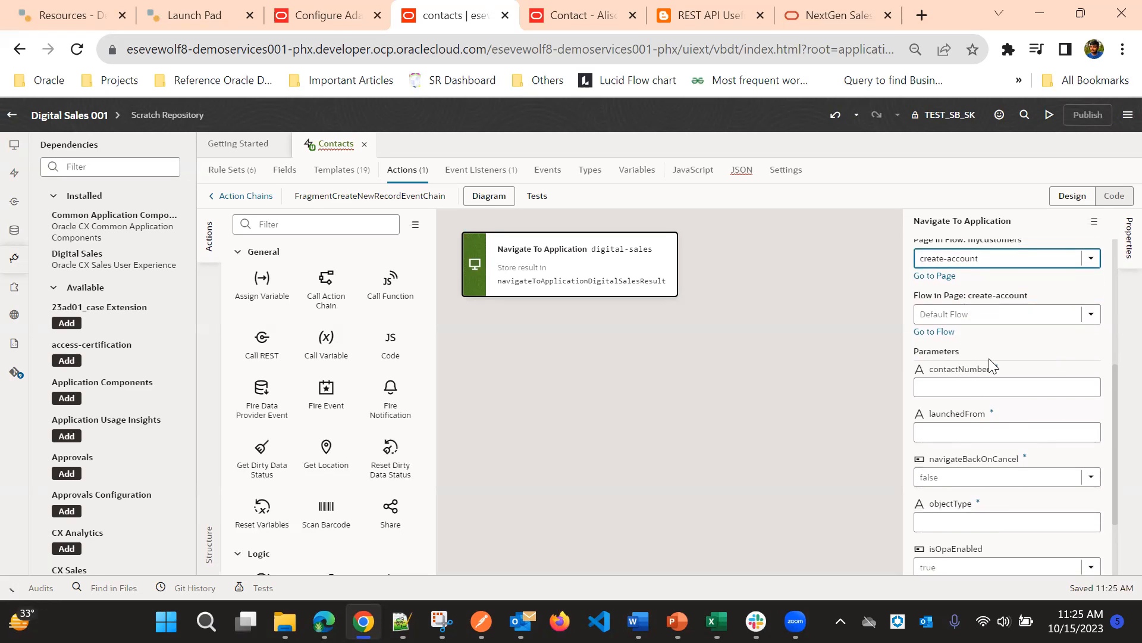
scroll(1005, 375, down, 2)
scroll(1028, 408, up, 6)
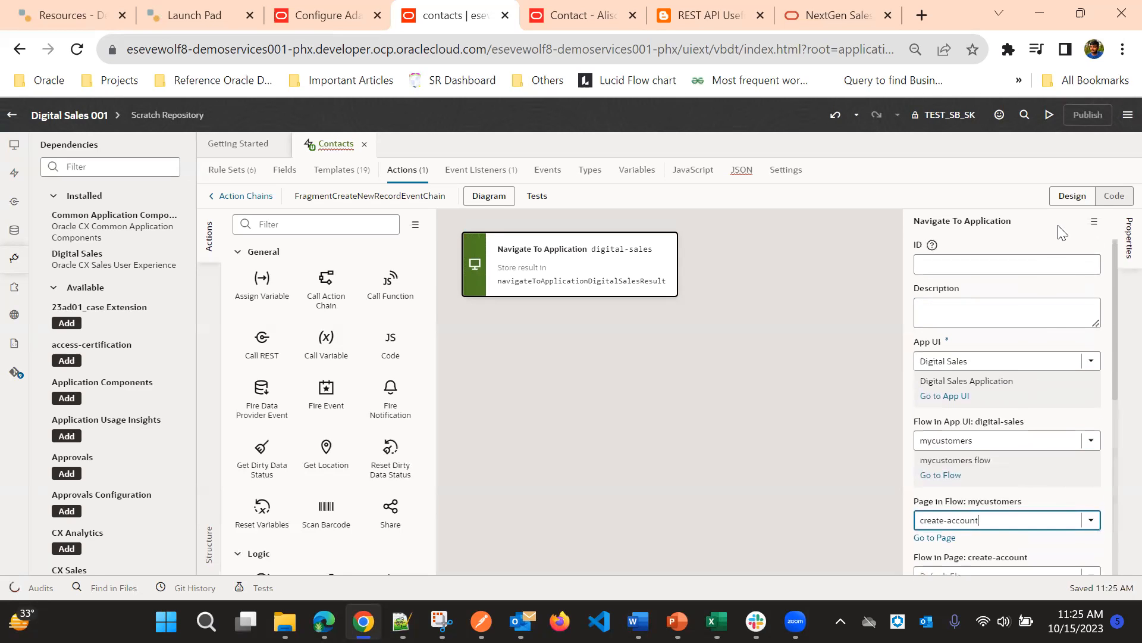
Preview the contact page, test the Primary Partner field's create option, and cancel the Create Account form
click(1047, 114)
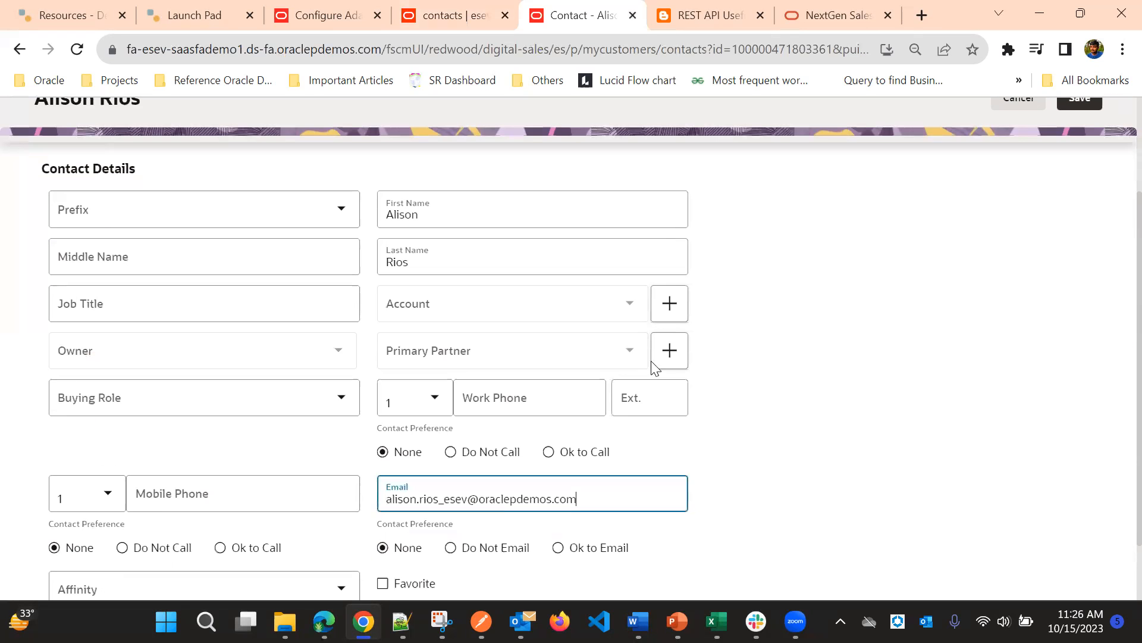
click(671, 353)
click(731, 562)
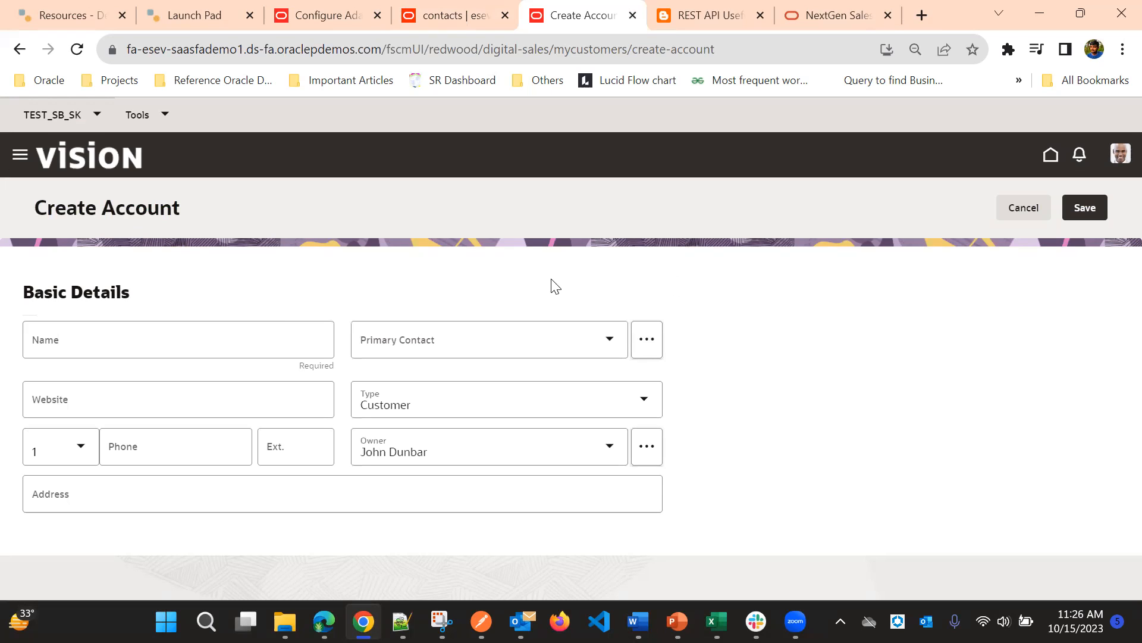
click(1011, 209)
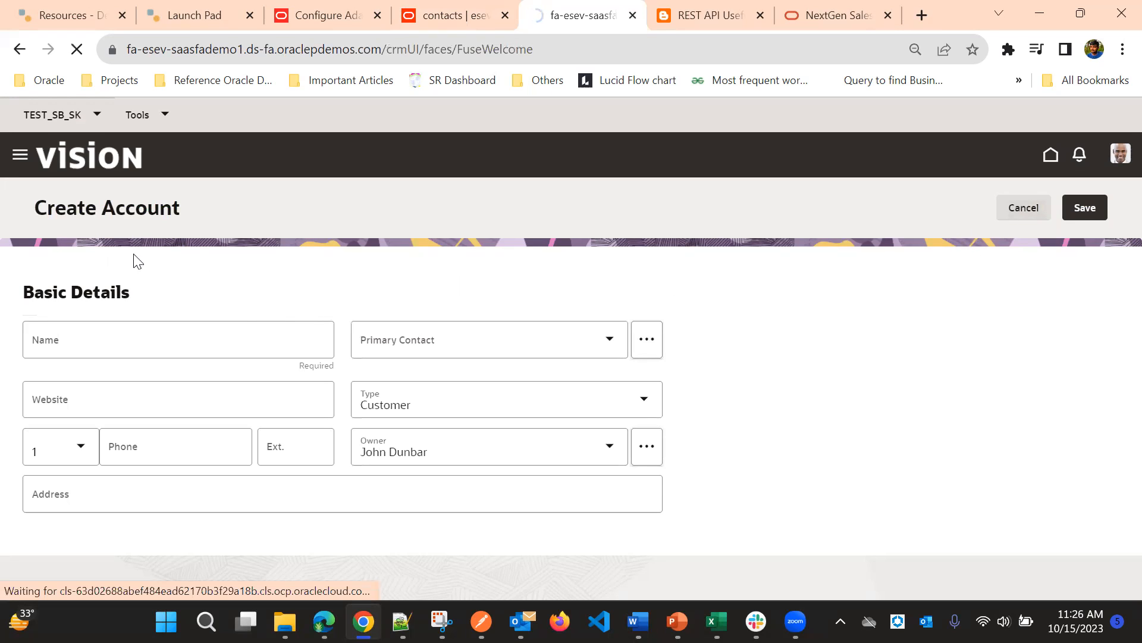